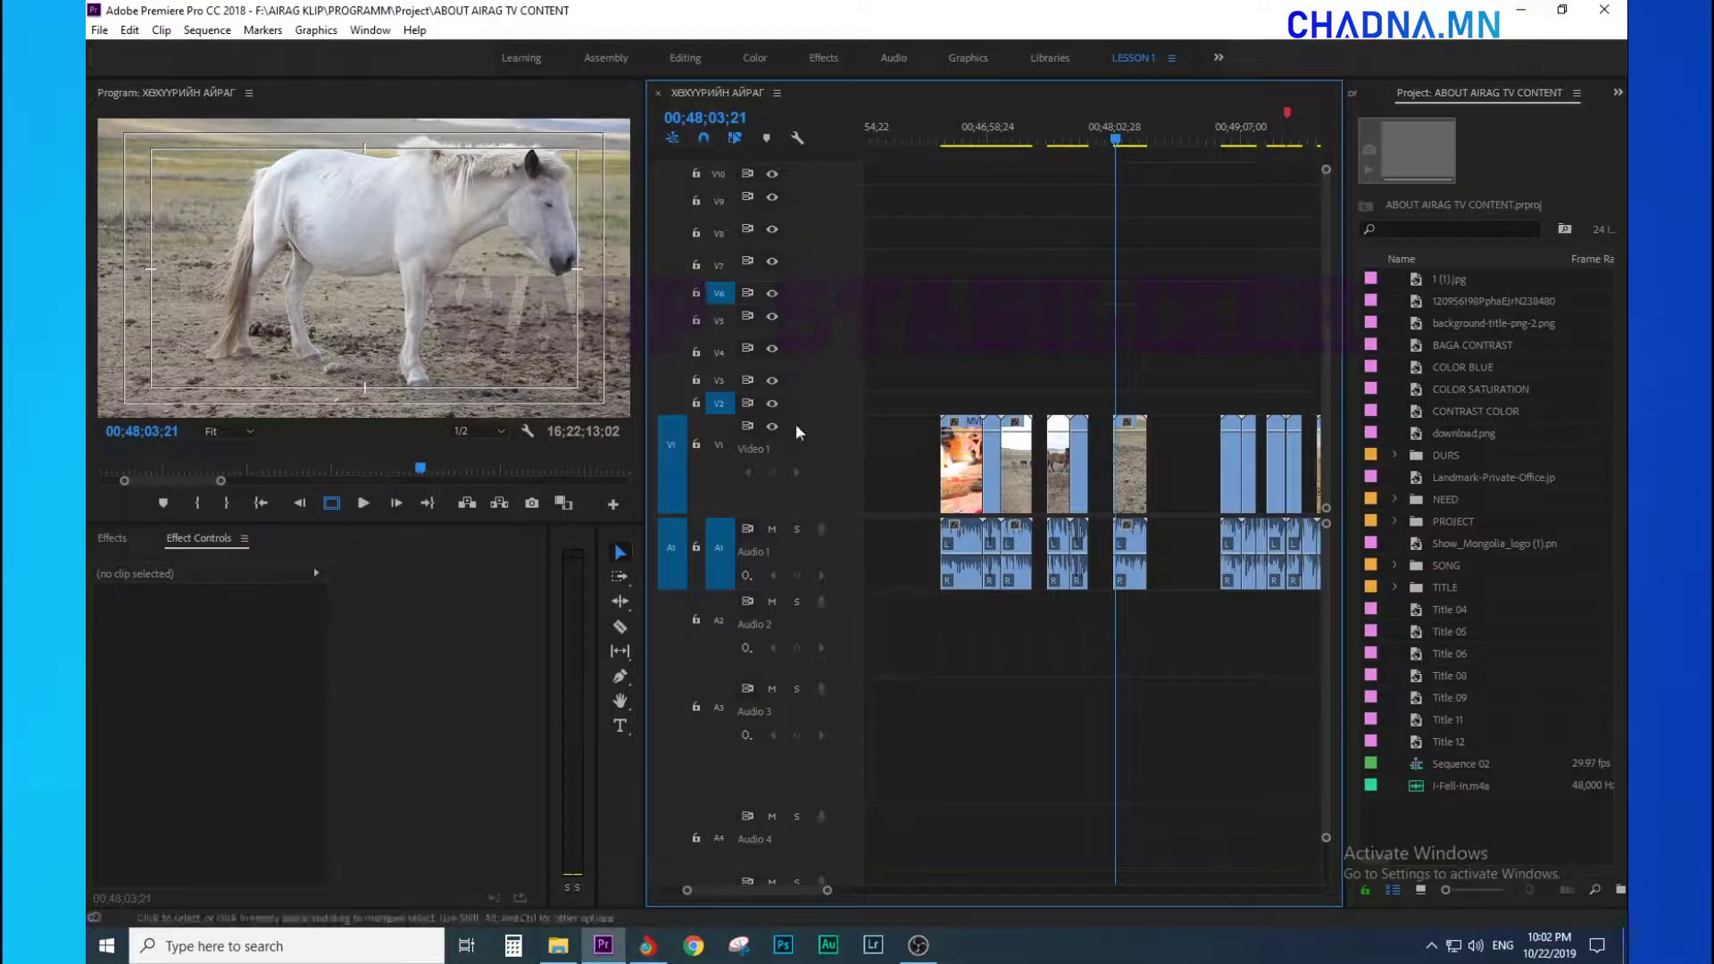
Zoom and scrub the ХӨХҮҮРИЙН АЙРАГ timeline, then return the playhead to the sequence start
key(minus)
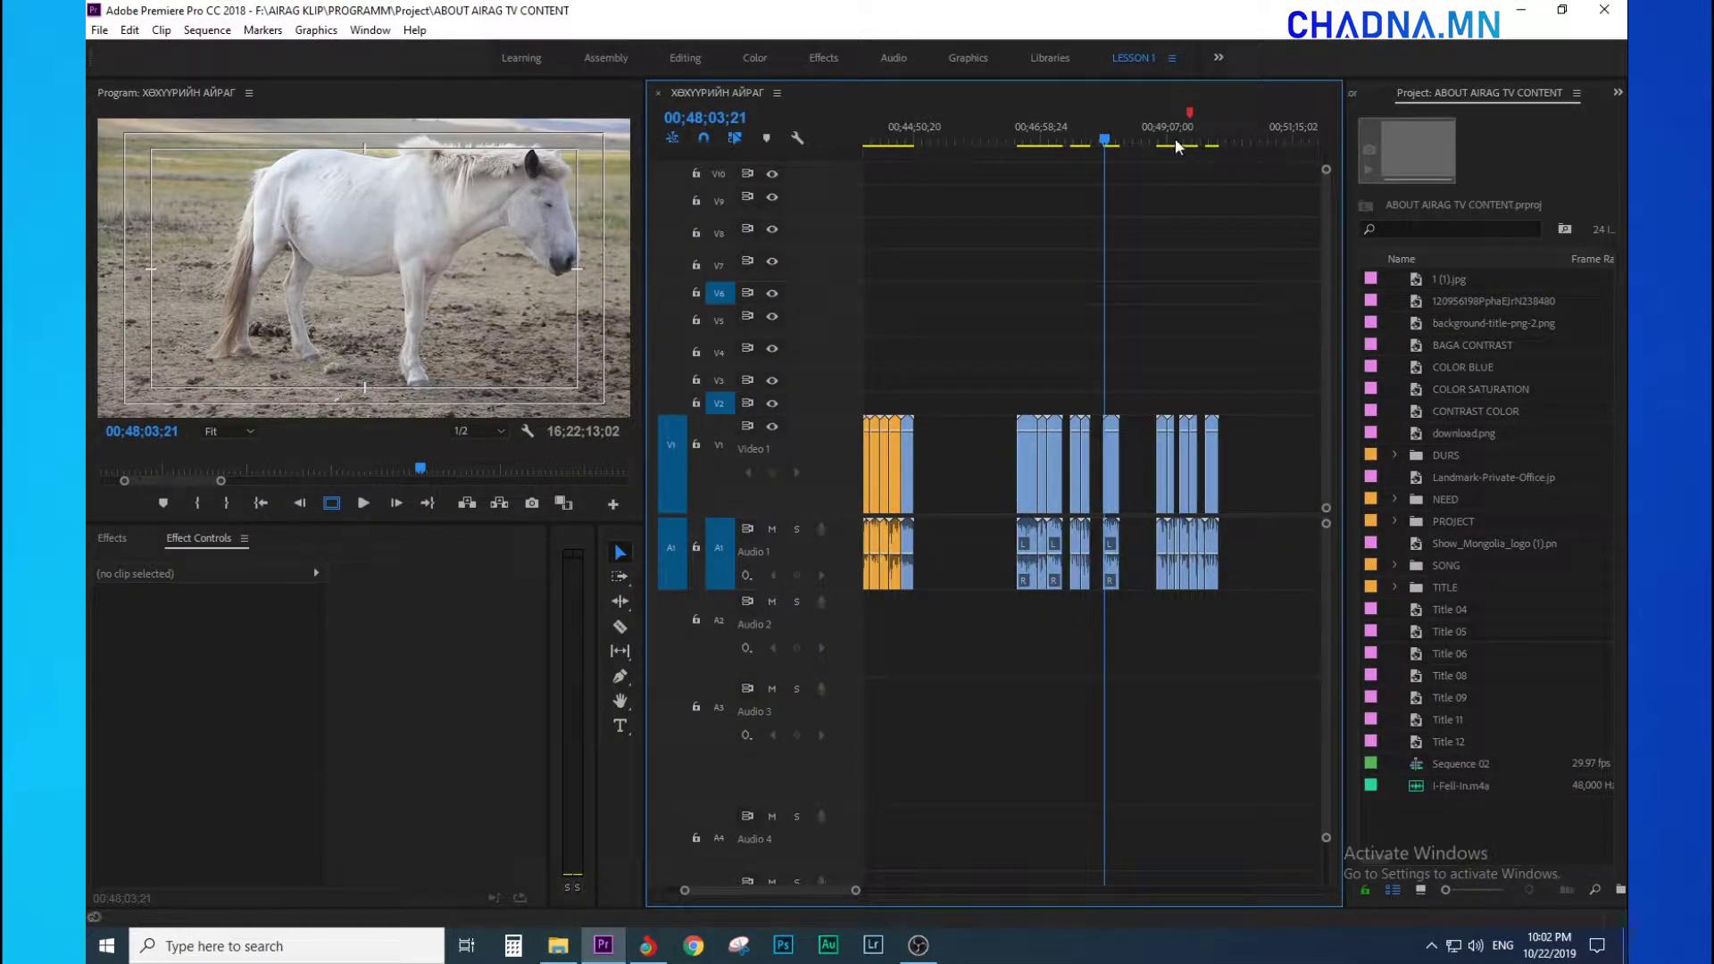
click(1160, 143)
key(equal)
key(equal)
key(equal)
key(equal)
drag(968, 235, 1156, 259)
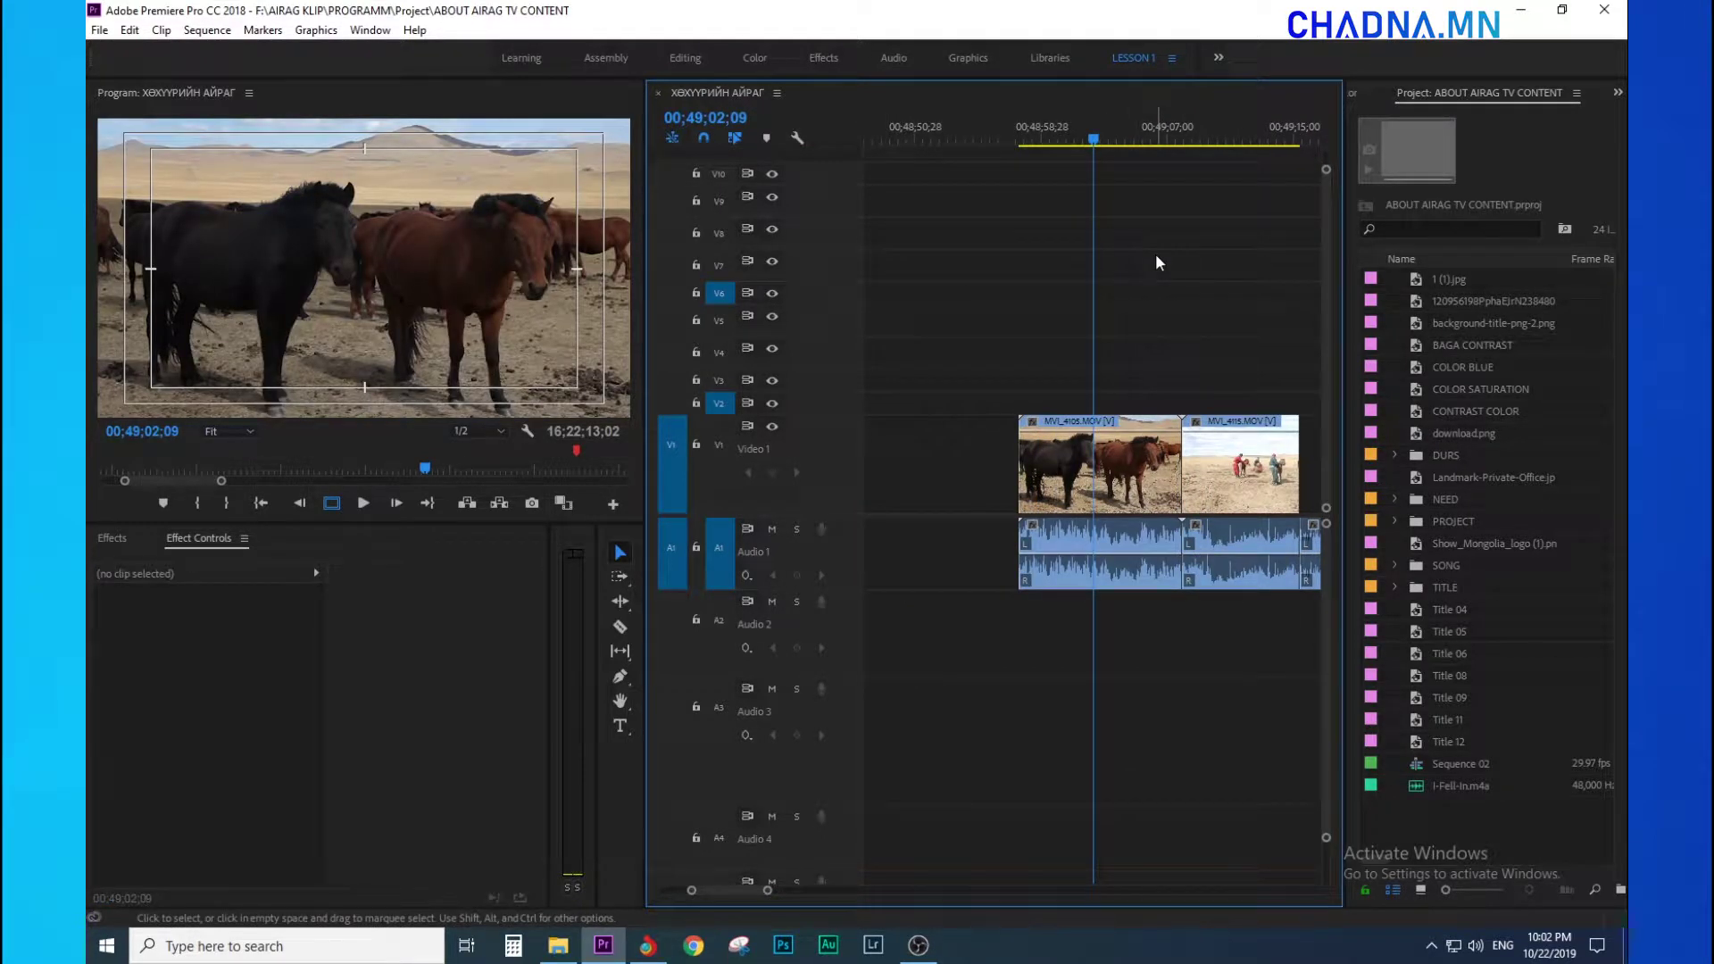
key(minus)
click(1160, 140)
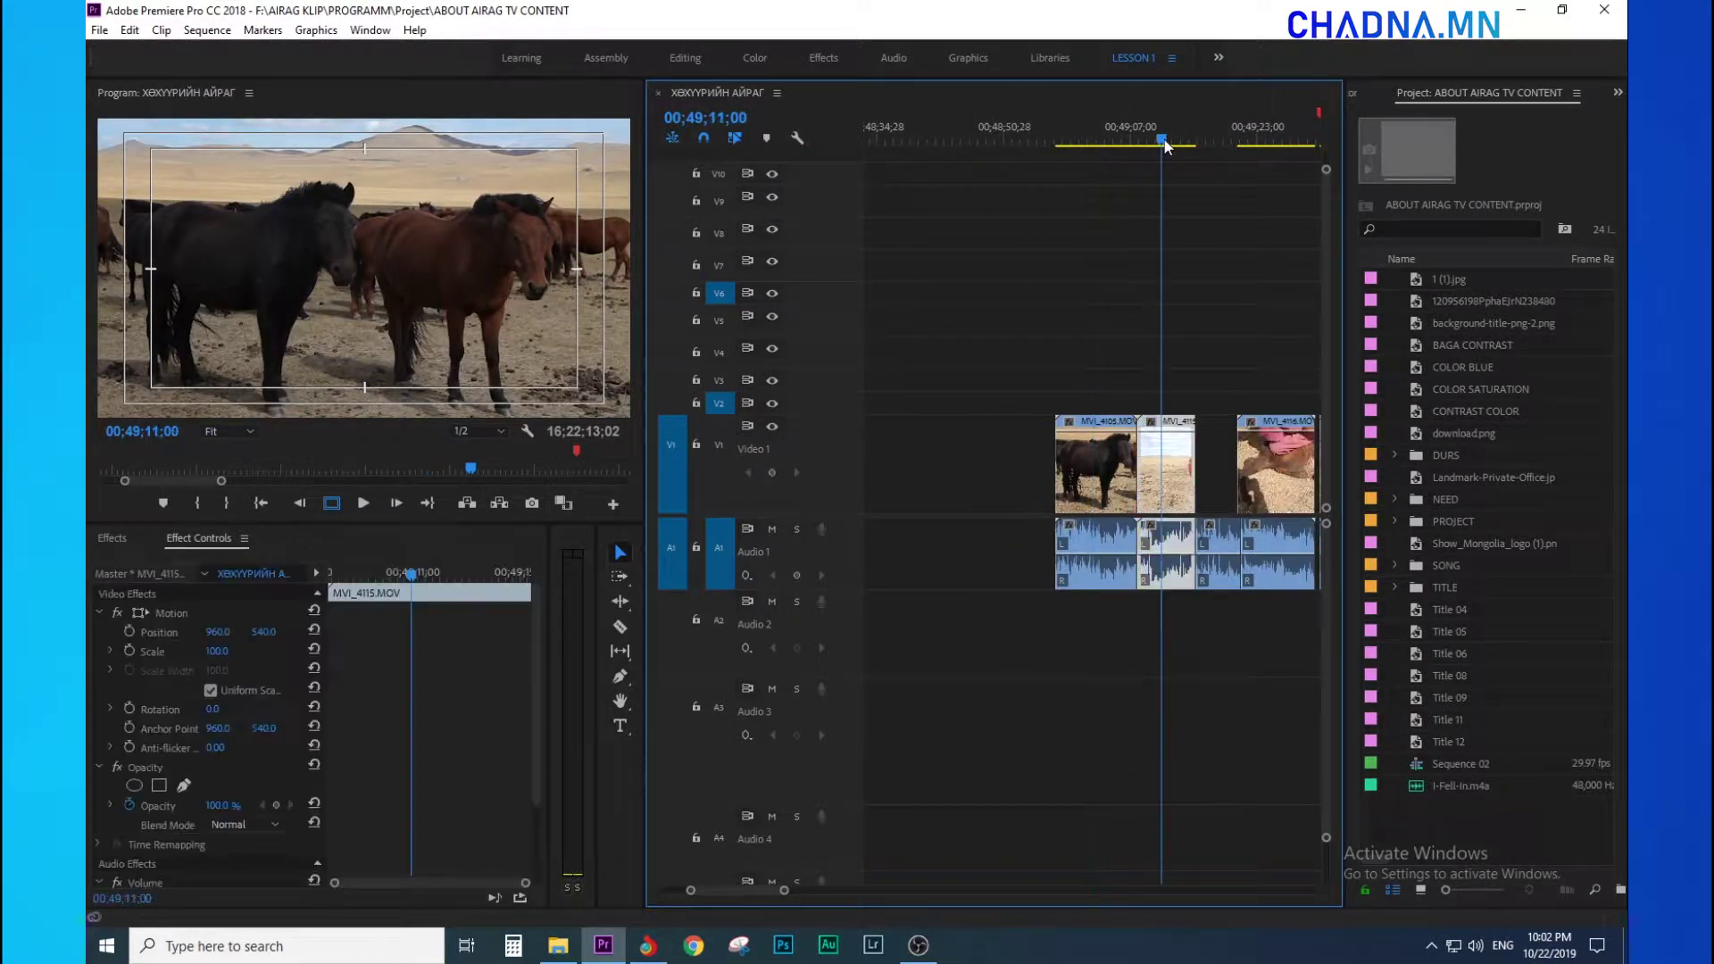
key(minus)
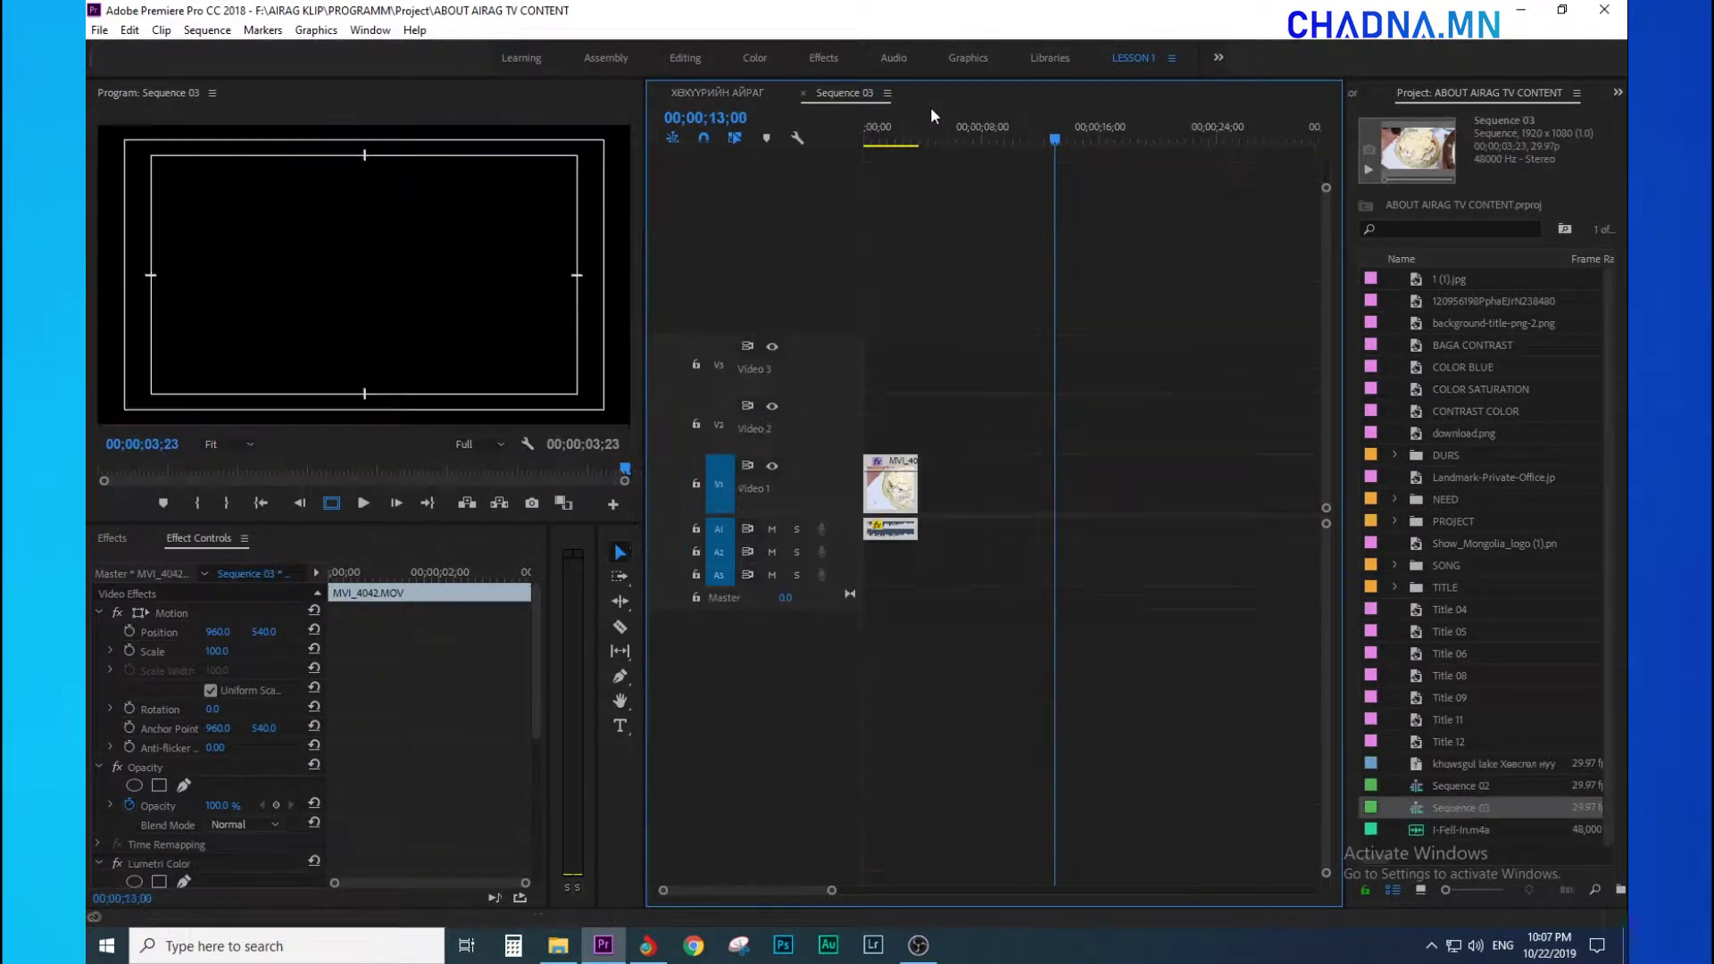
drag(896, 125, 854, 143)
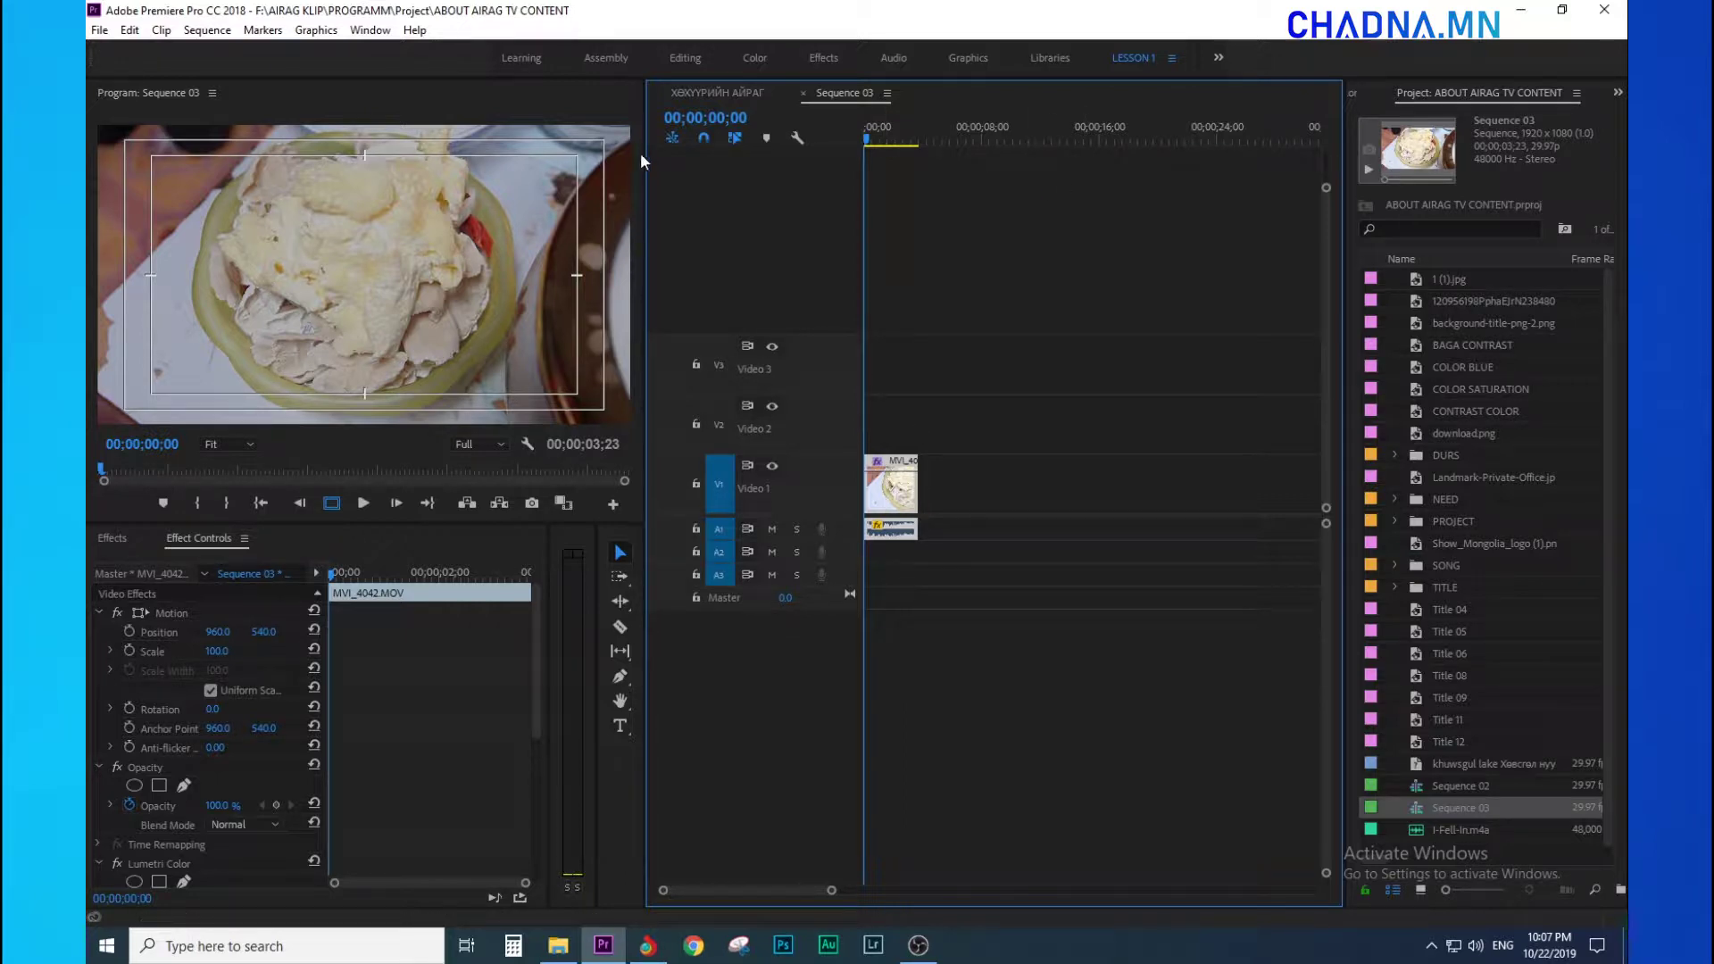
click(705, 95)
click(704, 100)
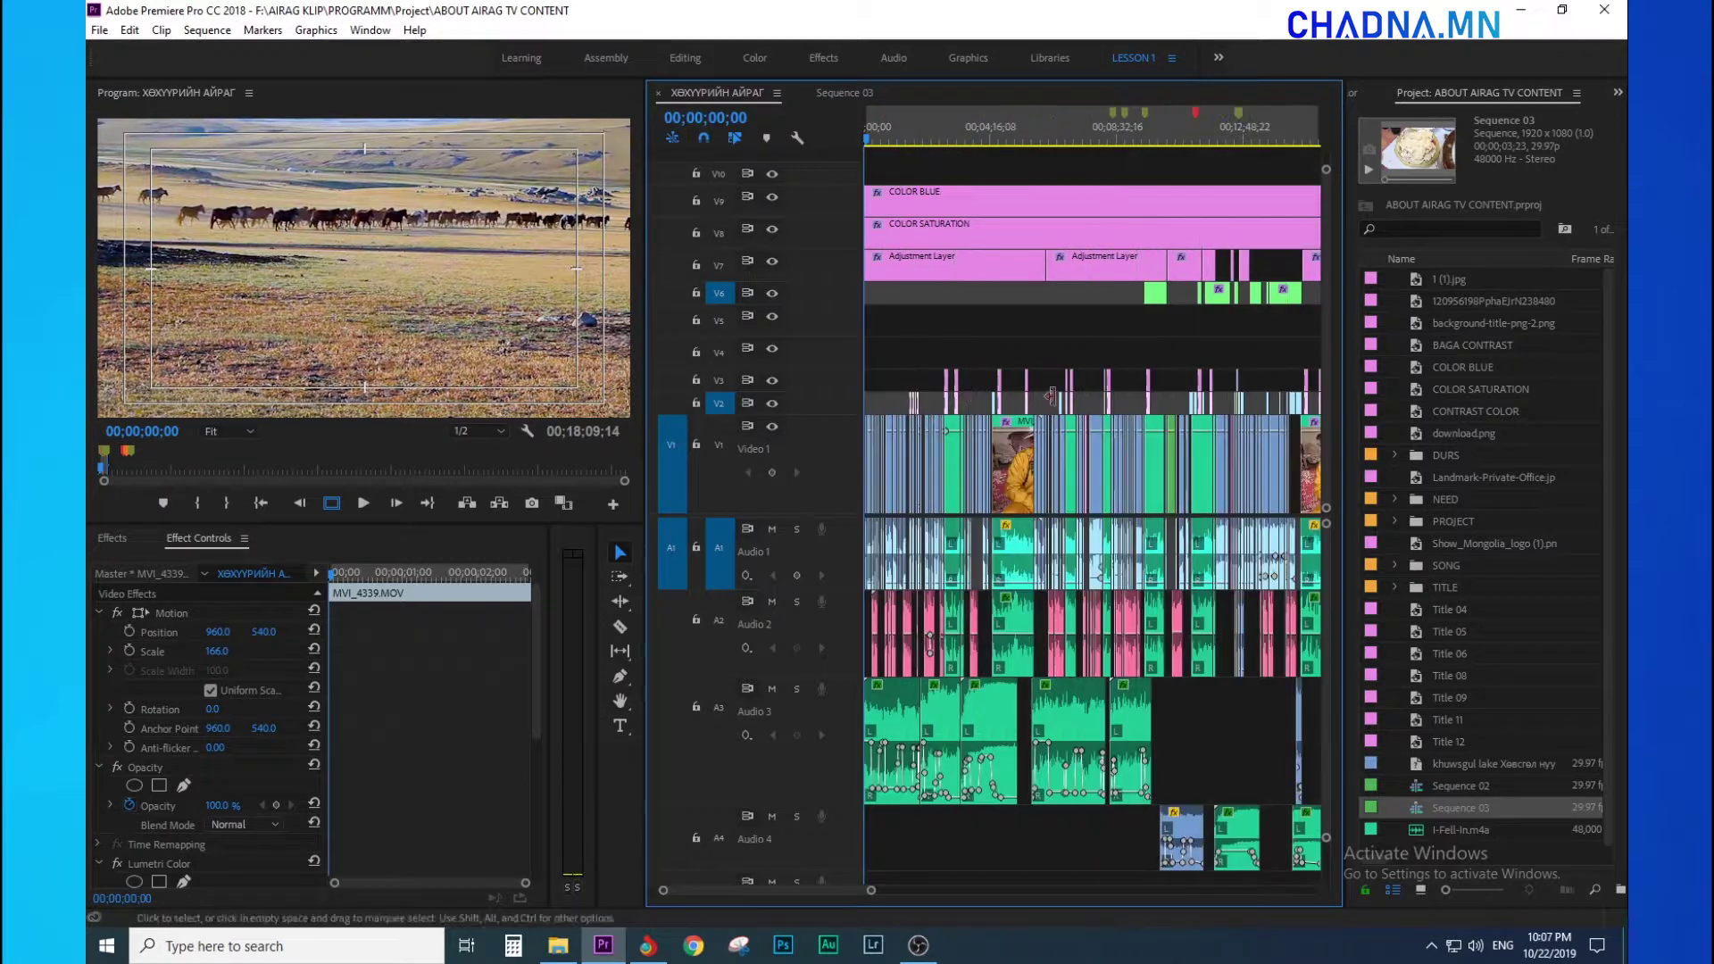
key(minus)
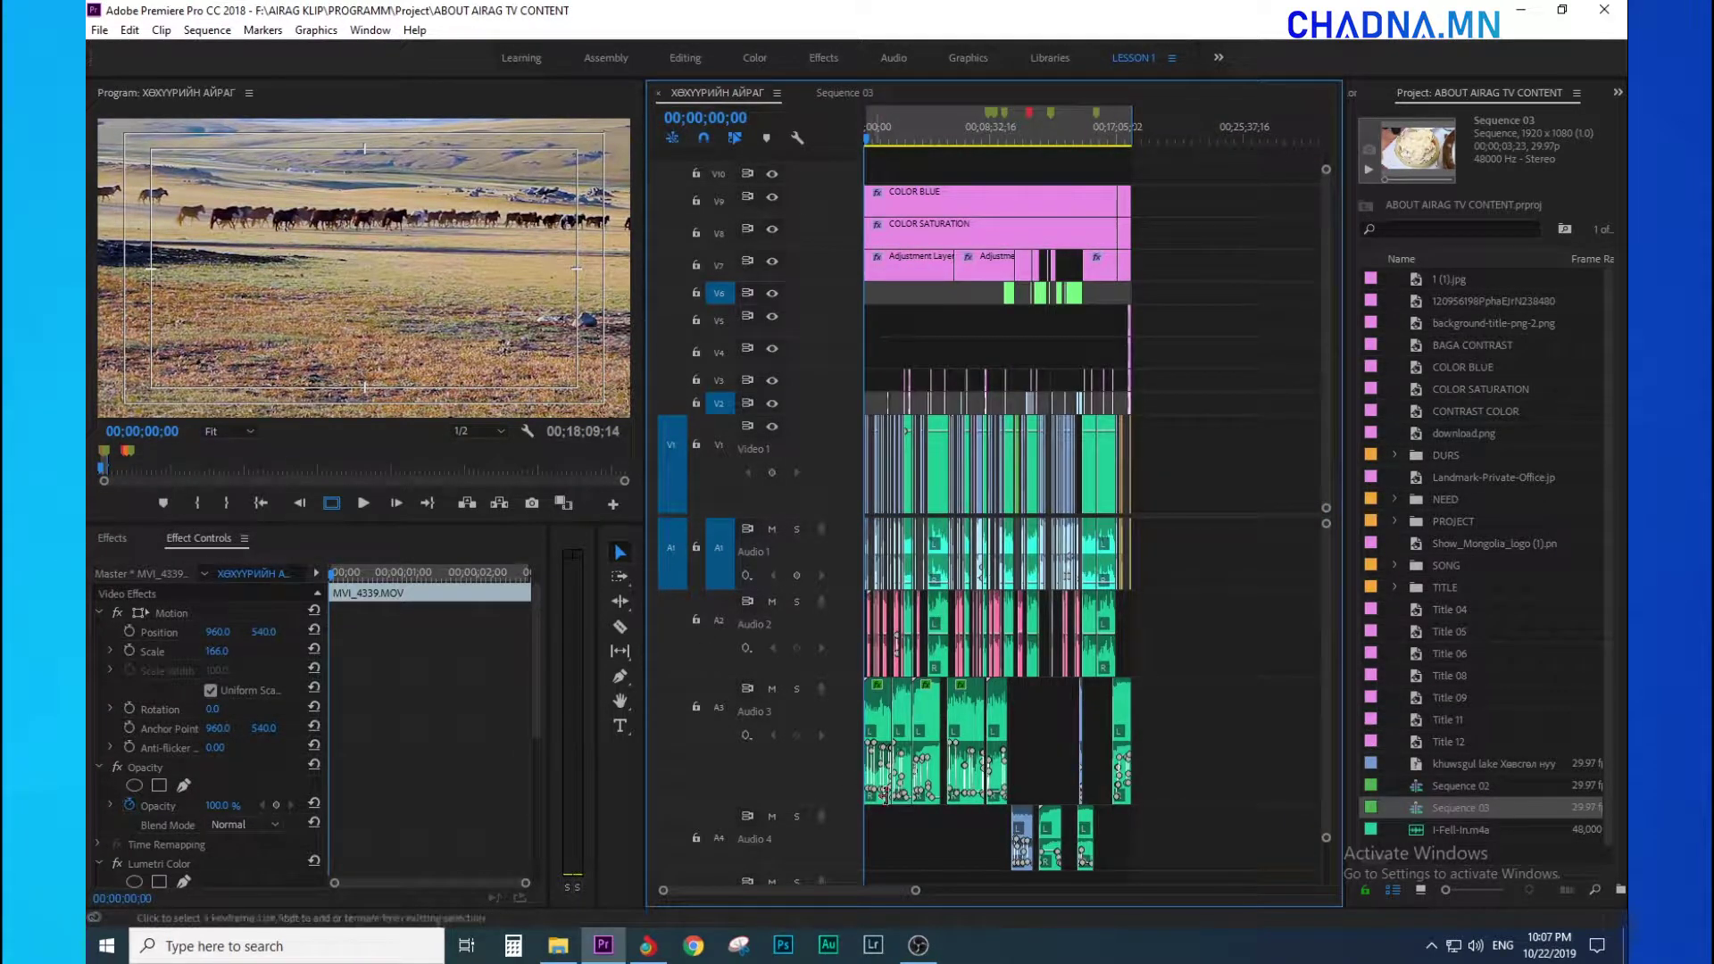
key(equal)
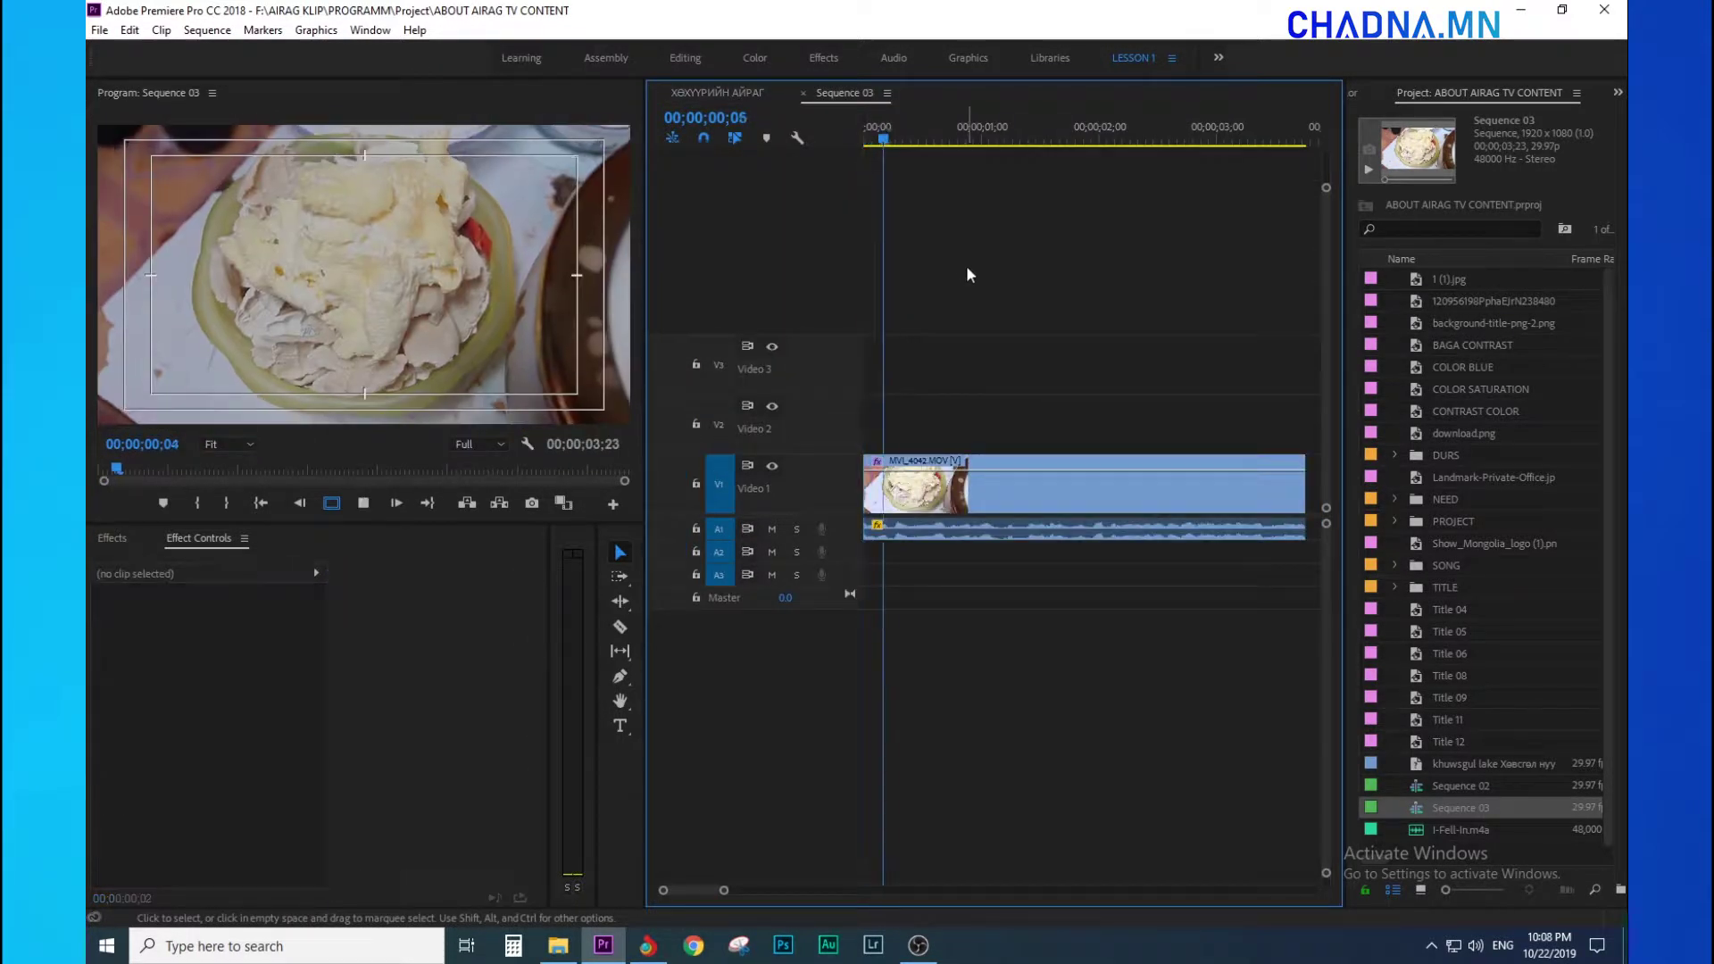
Play Sequence 03 from the start with the food clip selected, and save the project
key(space)
key(Home)
key(ctrl+a)
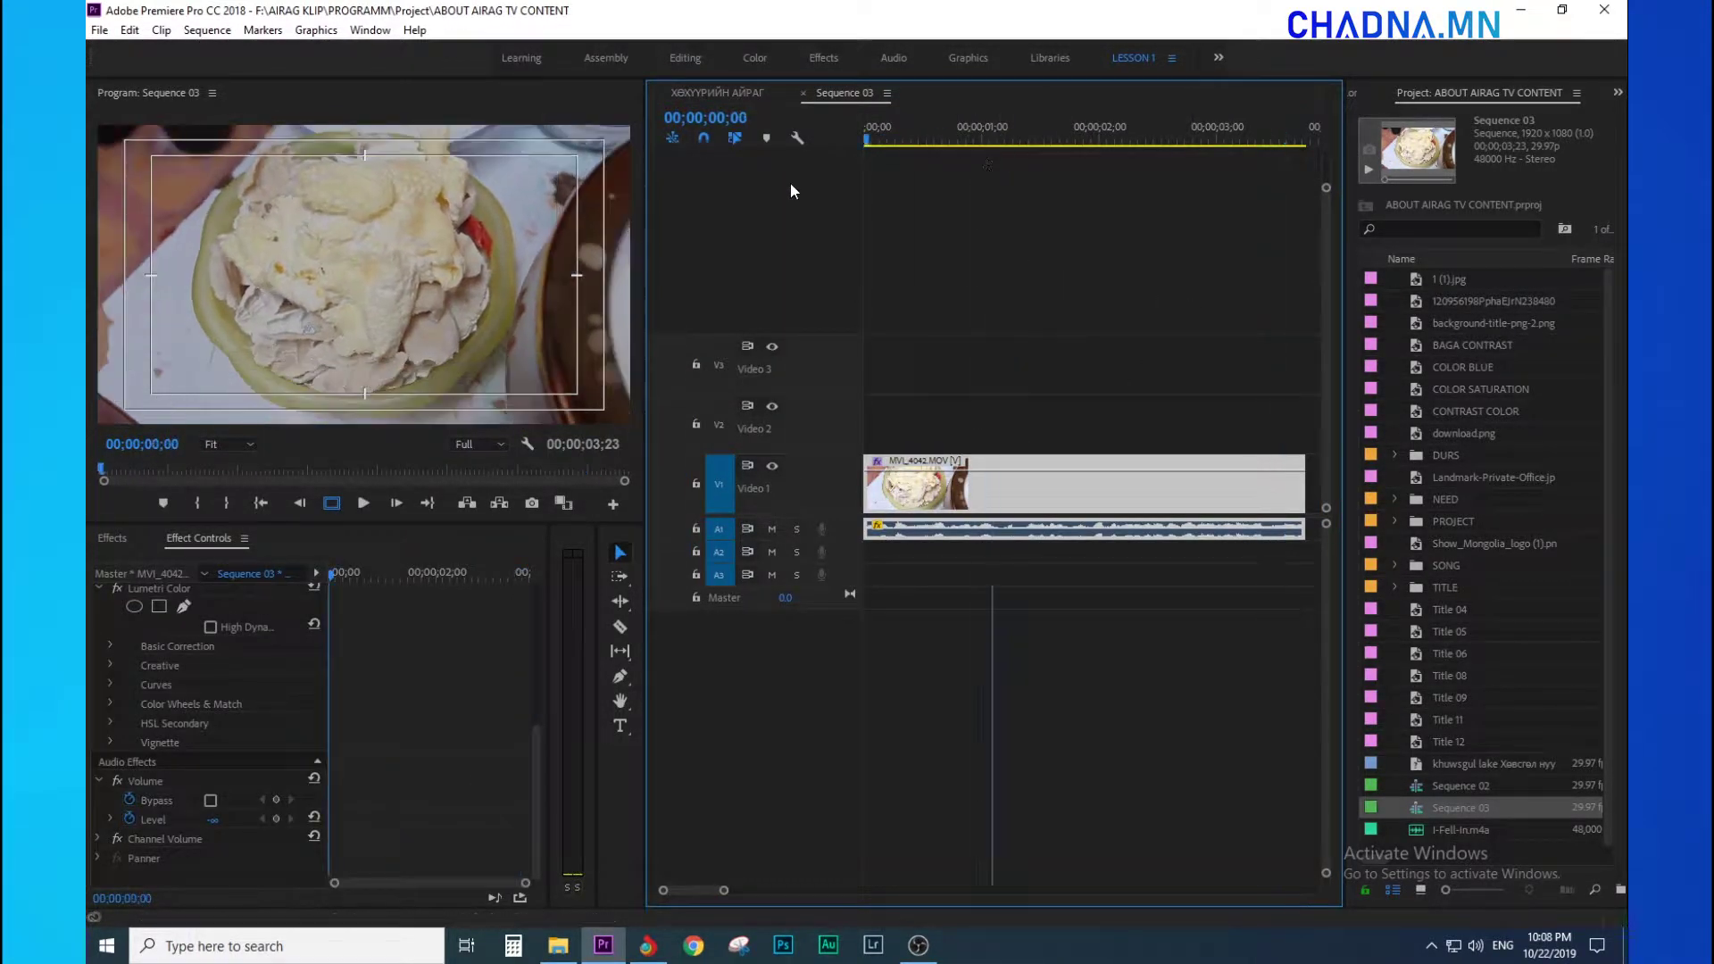
key(space)
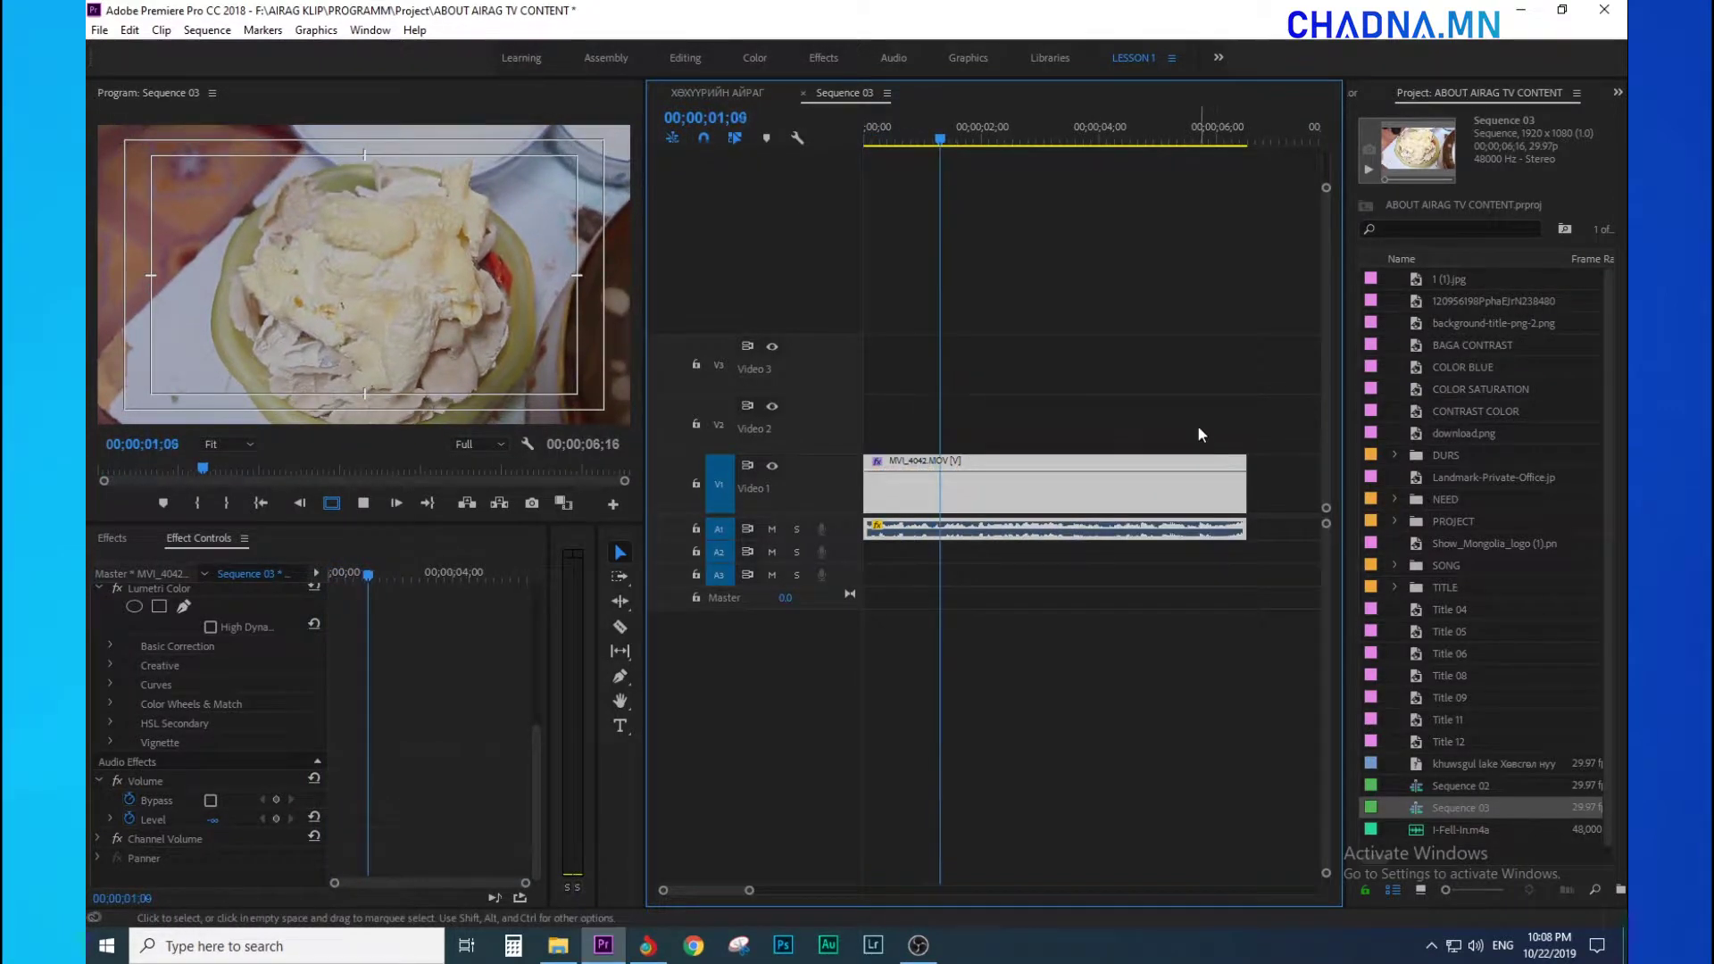
key(ctrl+s)
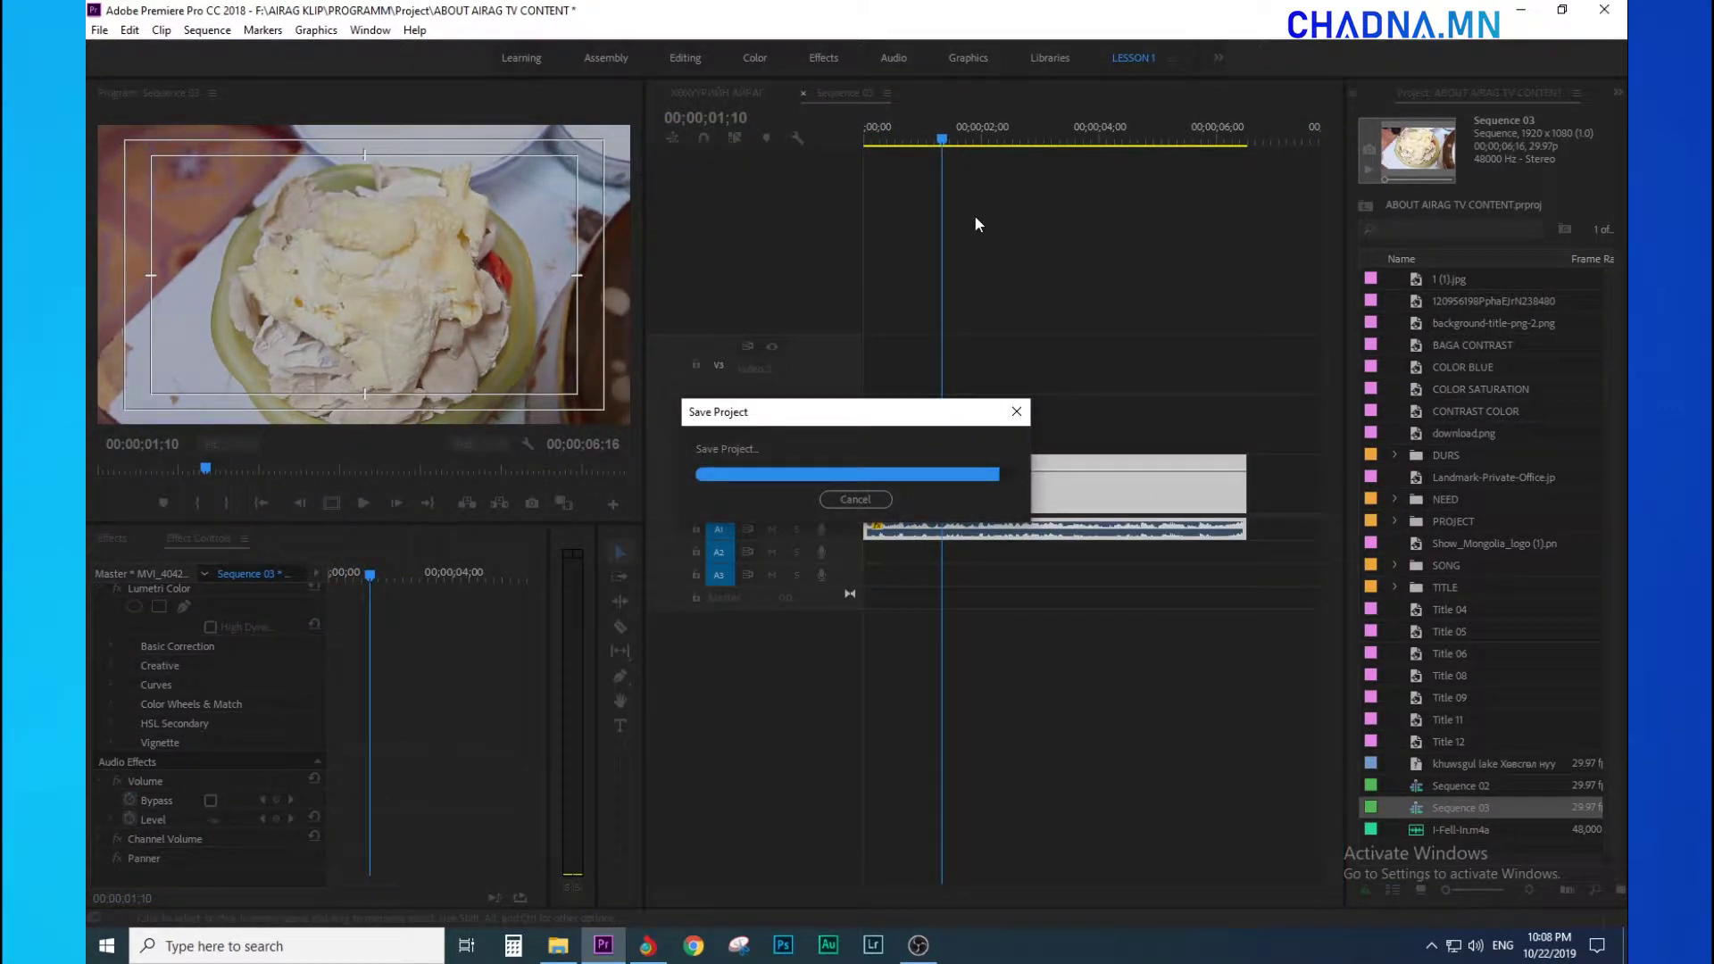
Extend MVI_4042.MOV to its full length so Sequence 03 runs 00;00;07;03, and play it back
key(space)
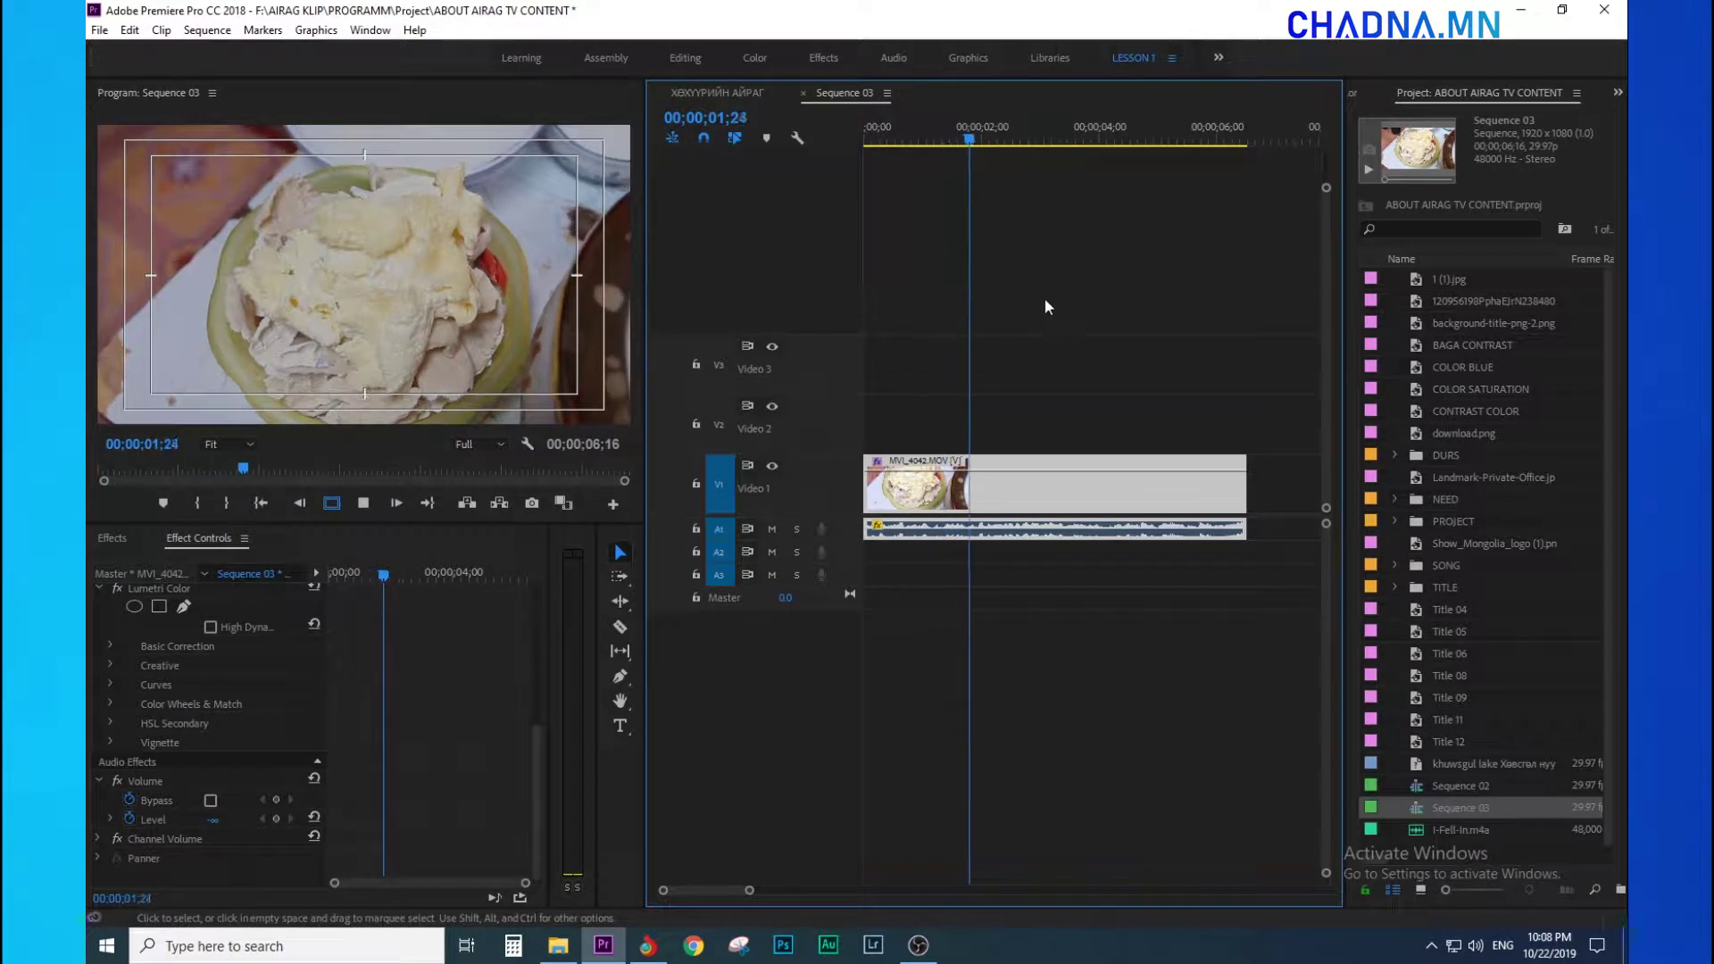
key(minus)
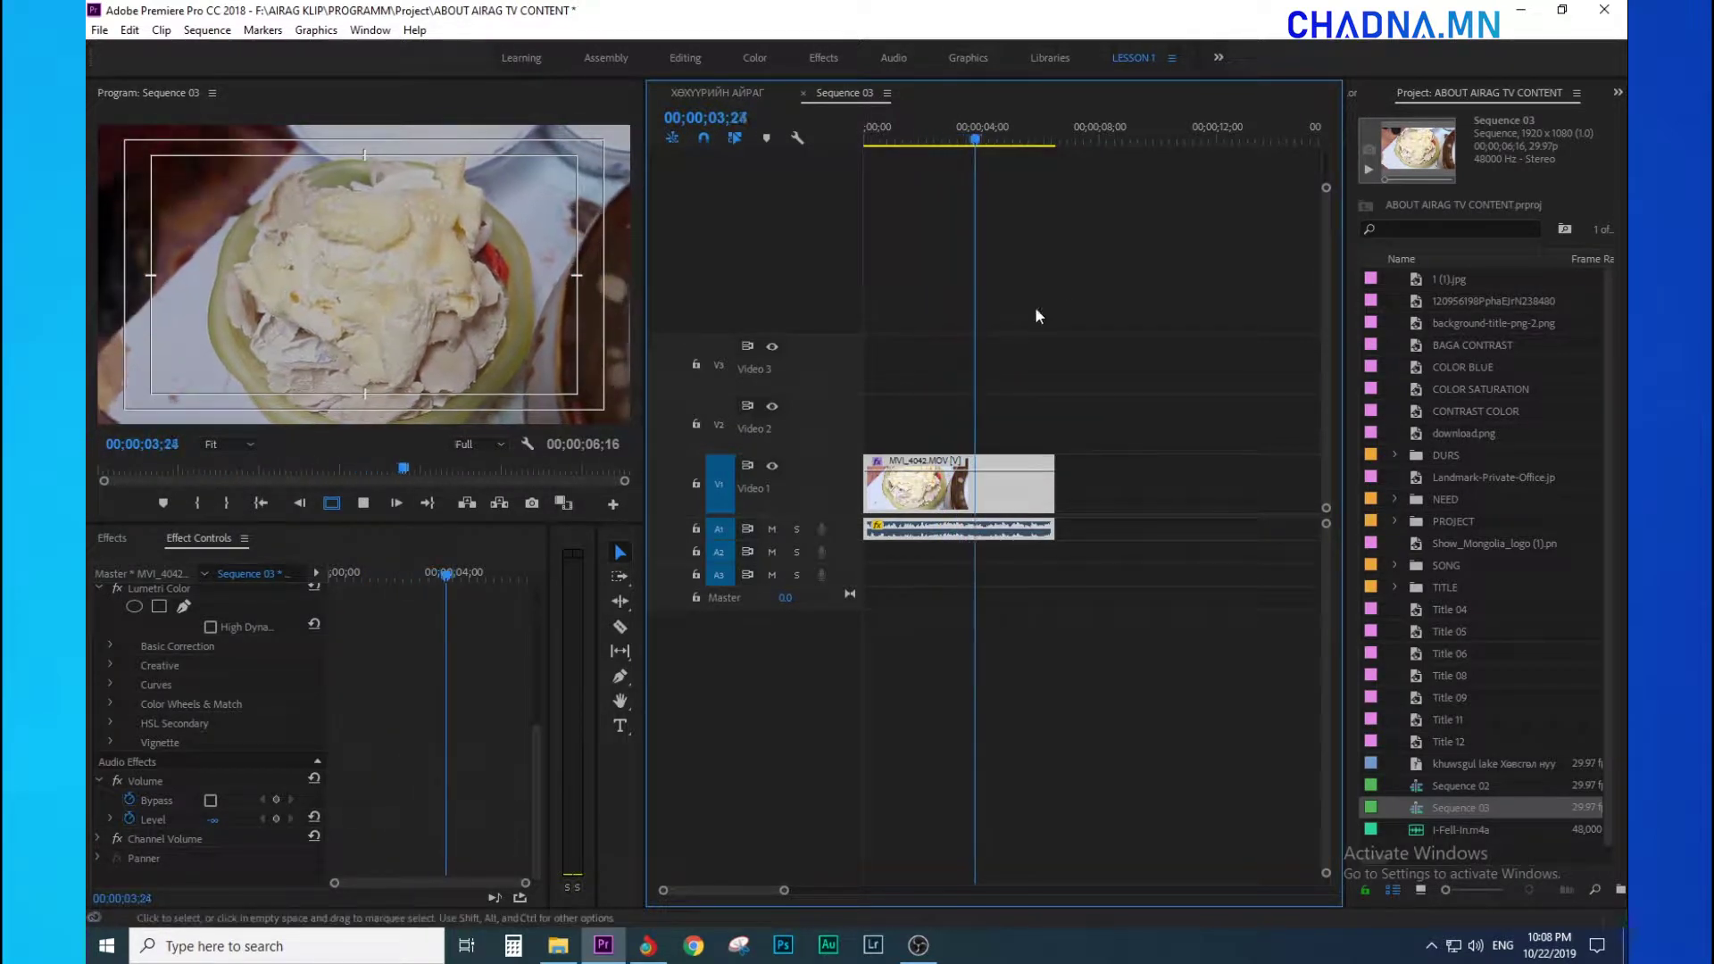
mouse_move(1054, 482)
mouse_down()
mouse_move(1214, 479)
mouse_move(1187, 463)
mouse_up()
key(space)
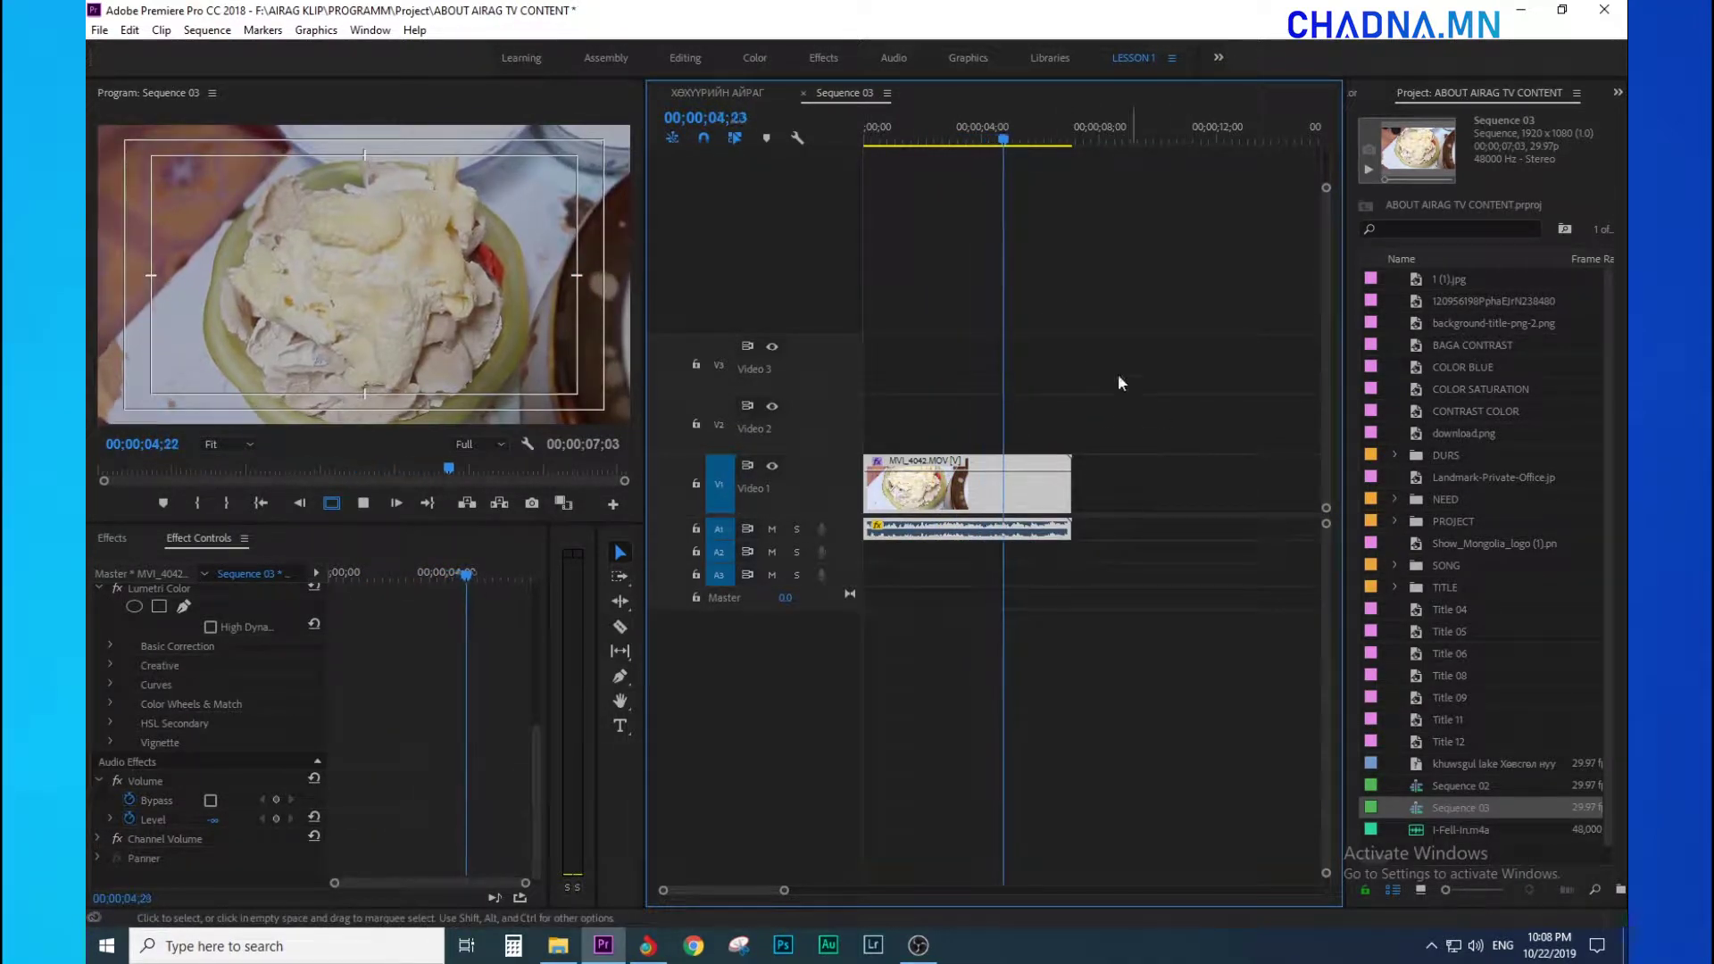
key(space)
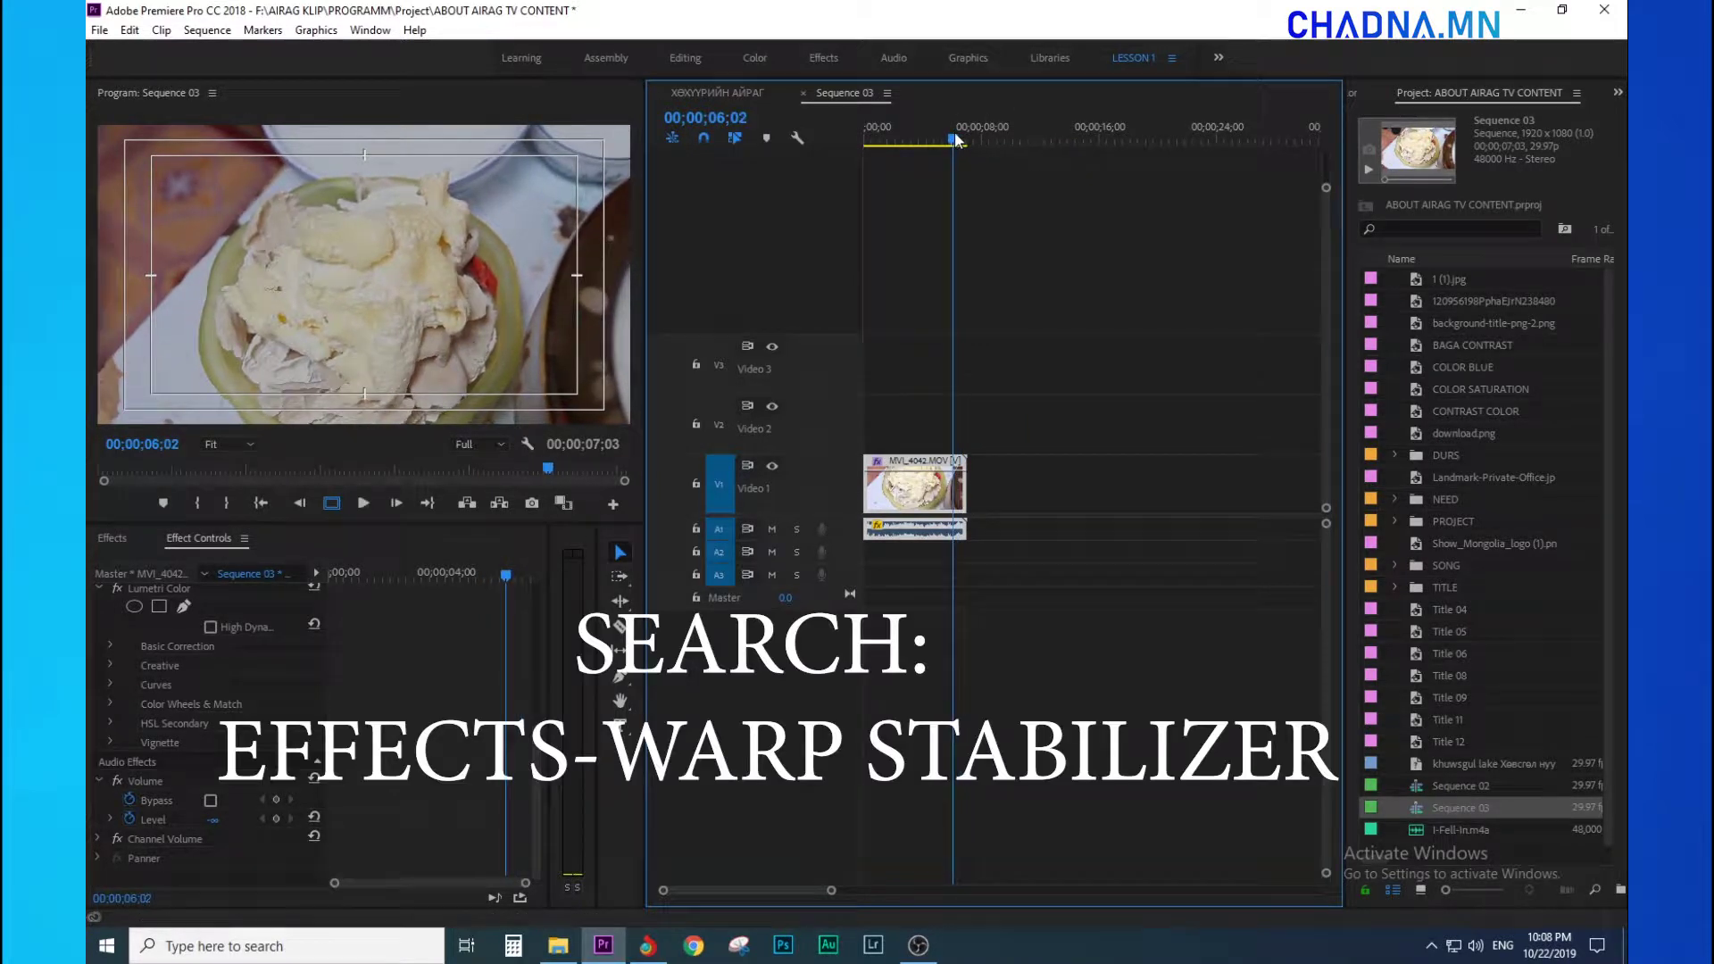
key(equal)
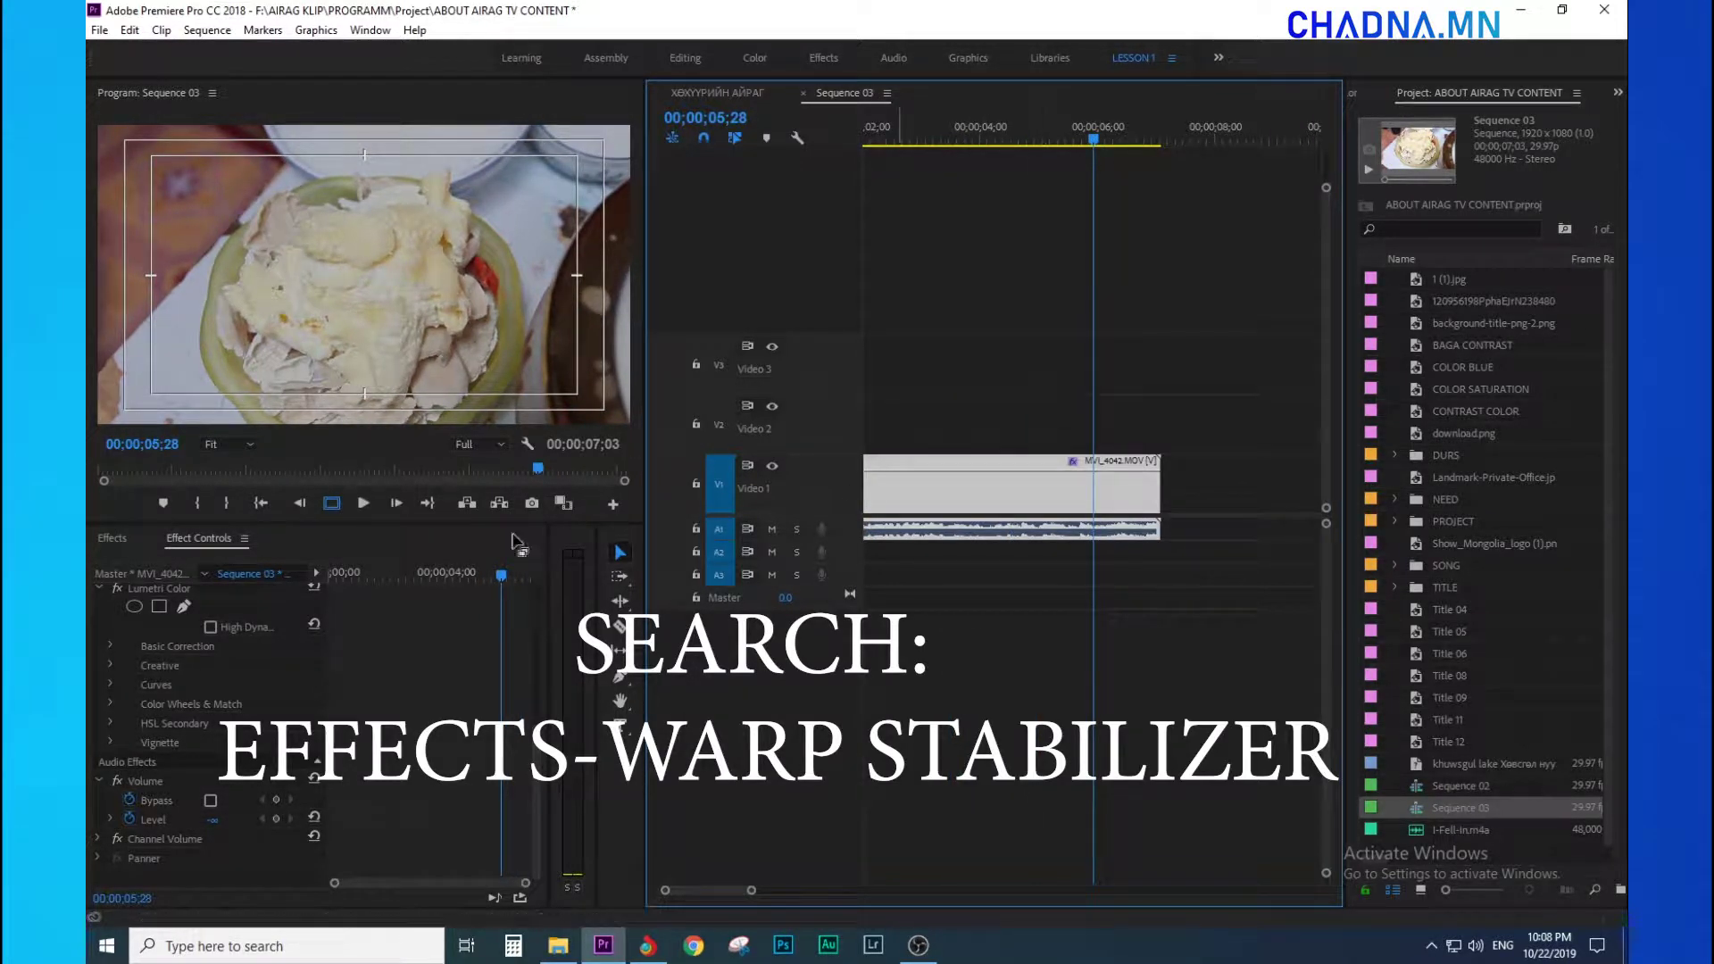
click(103, 540)
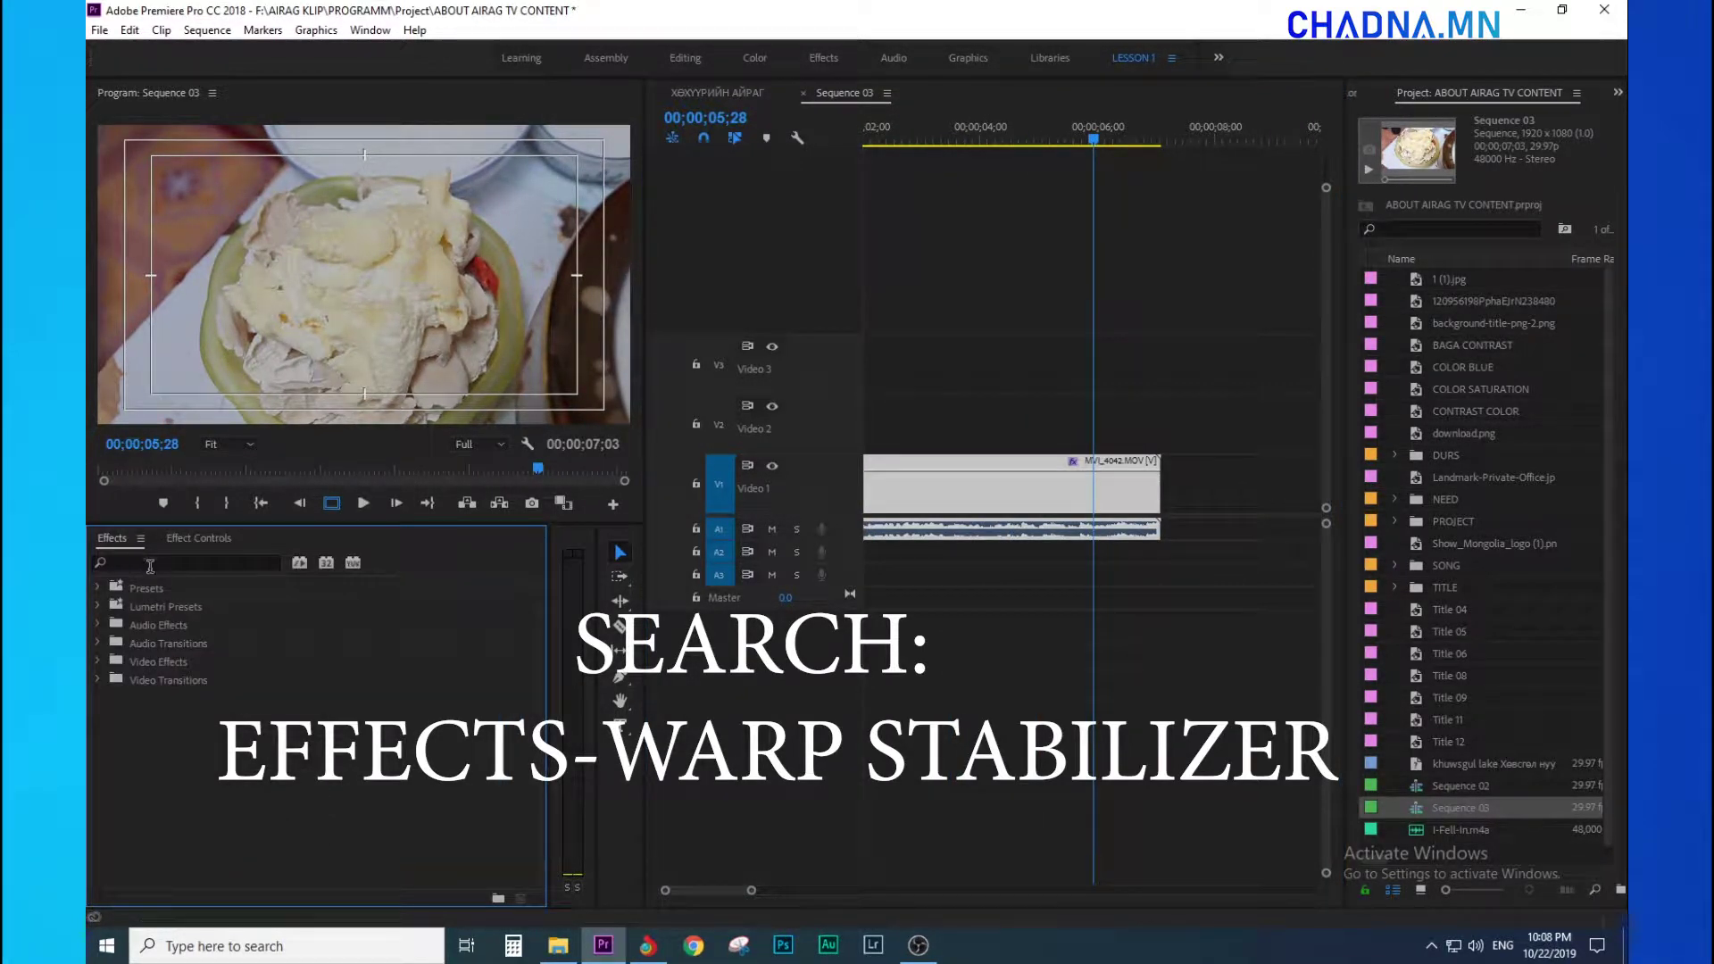
Search effects for 'stab' and drag Warp Stabilizer onto MVI_4042.MOV on V1
click(141, 561)
text(st)
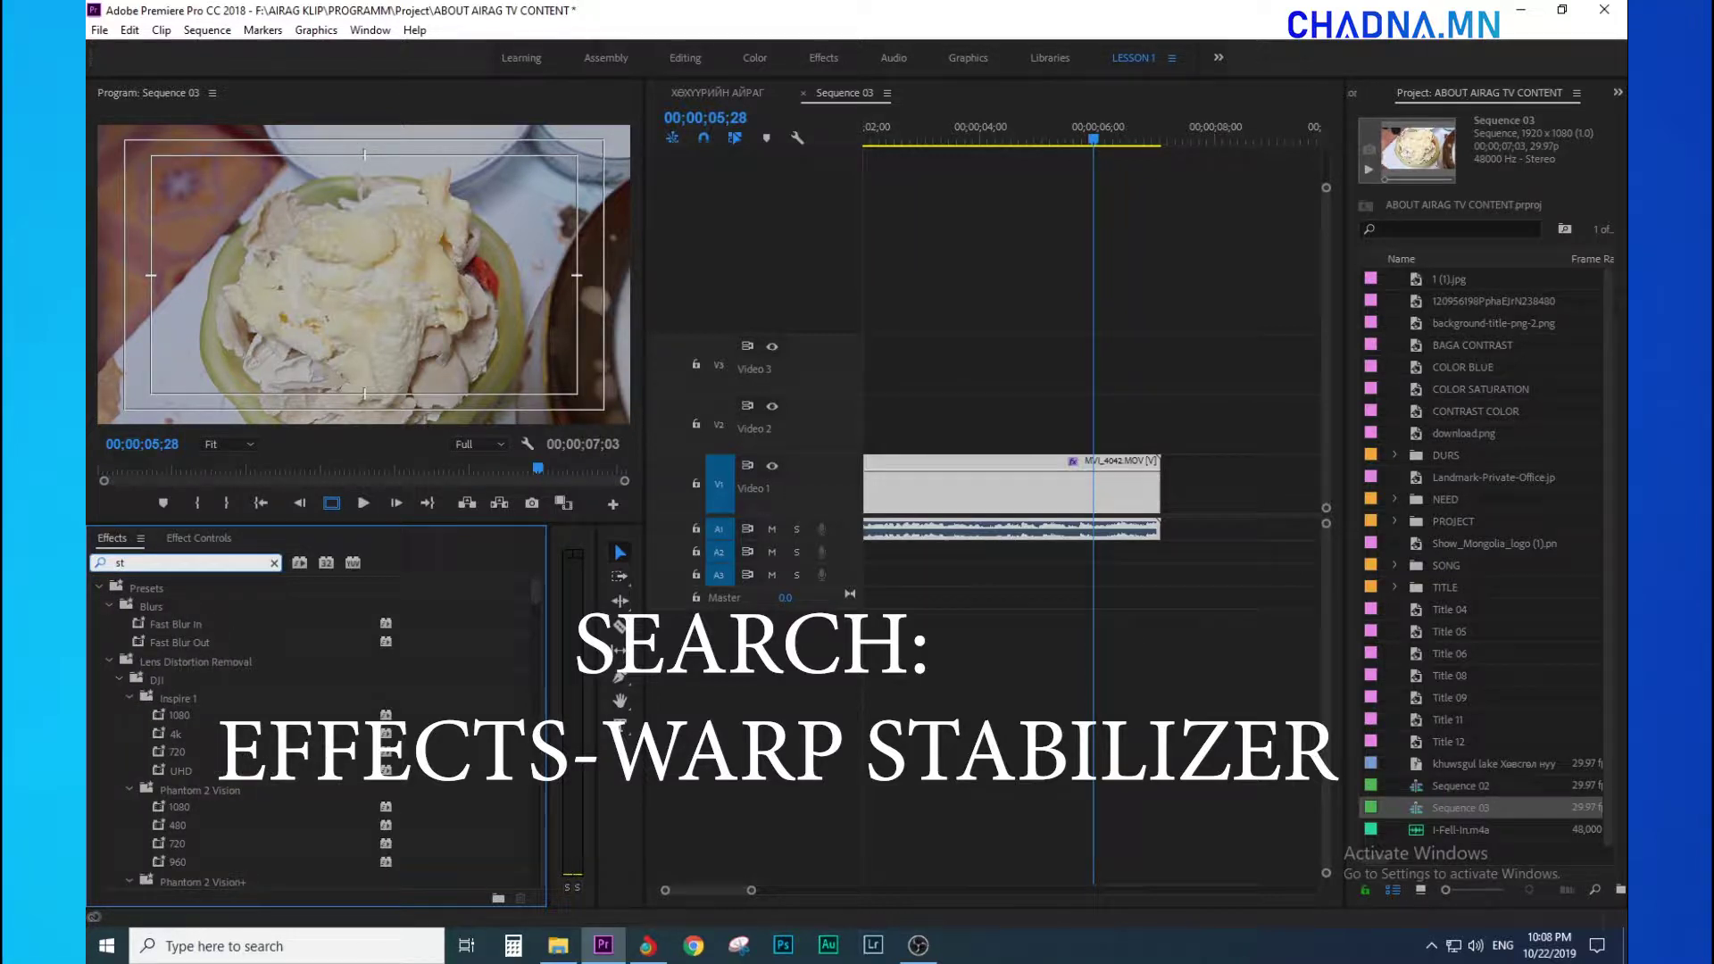
text(abl)
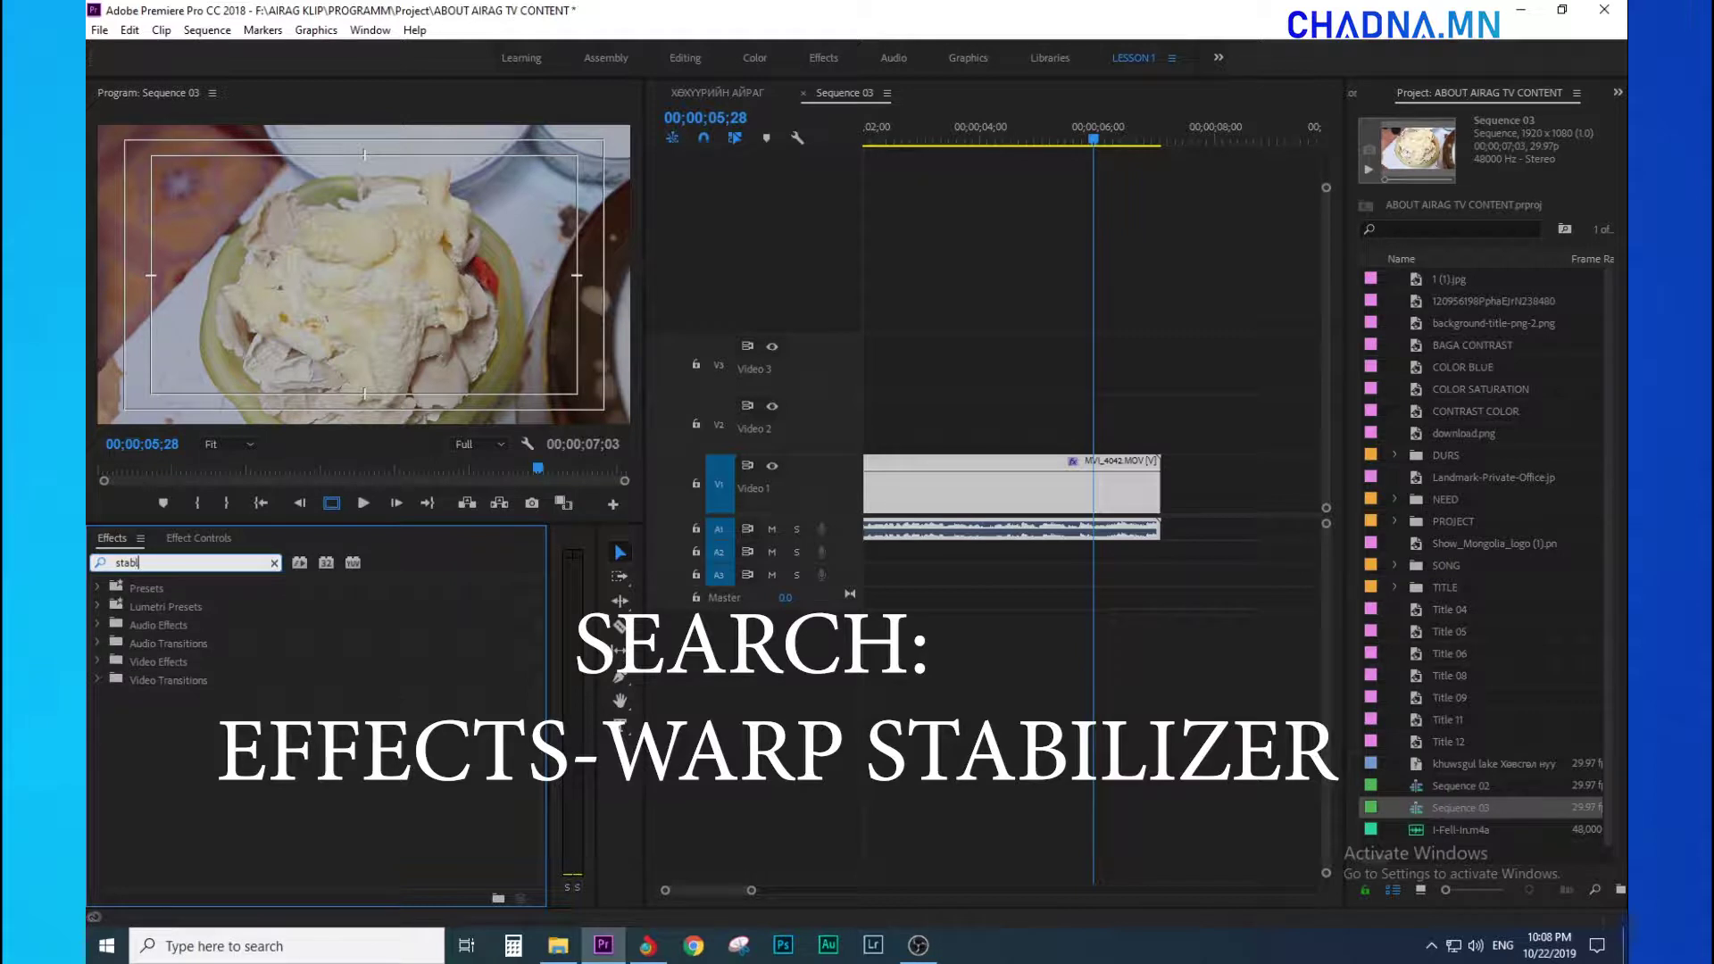
key(BackSpace)
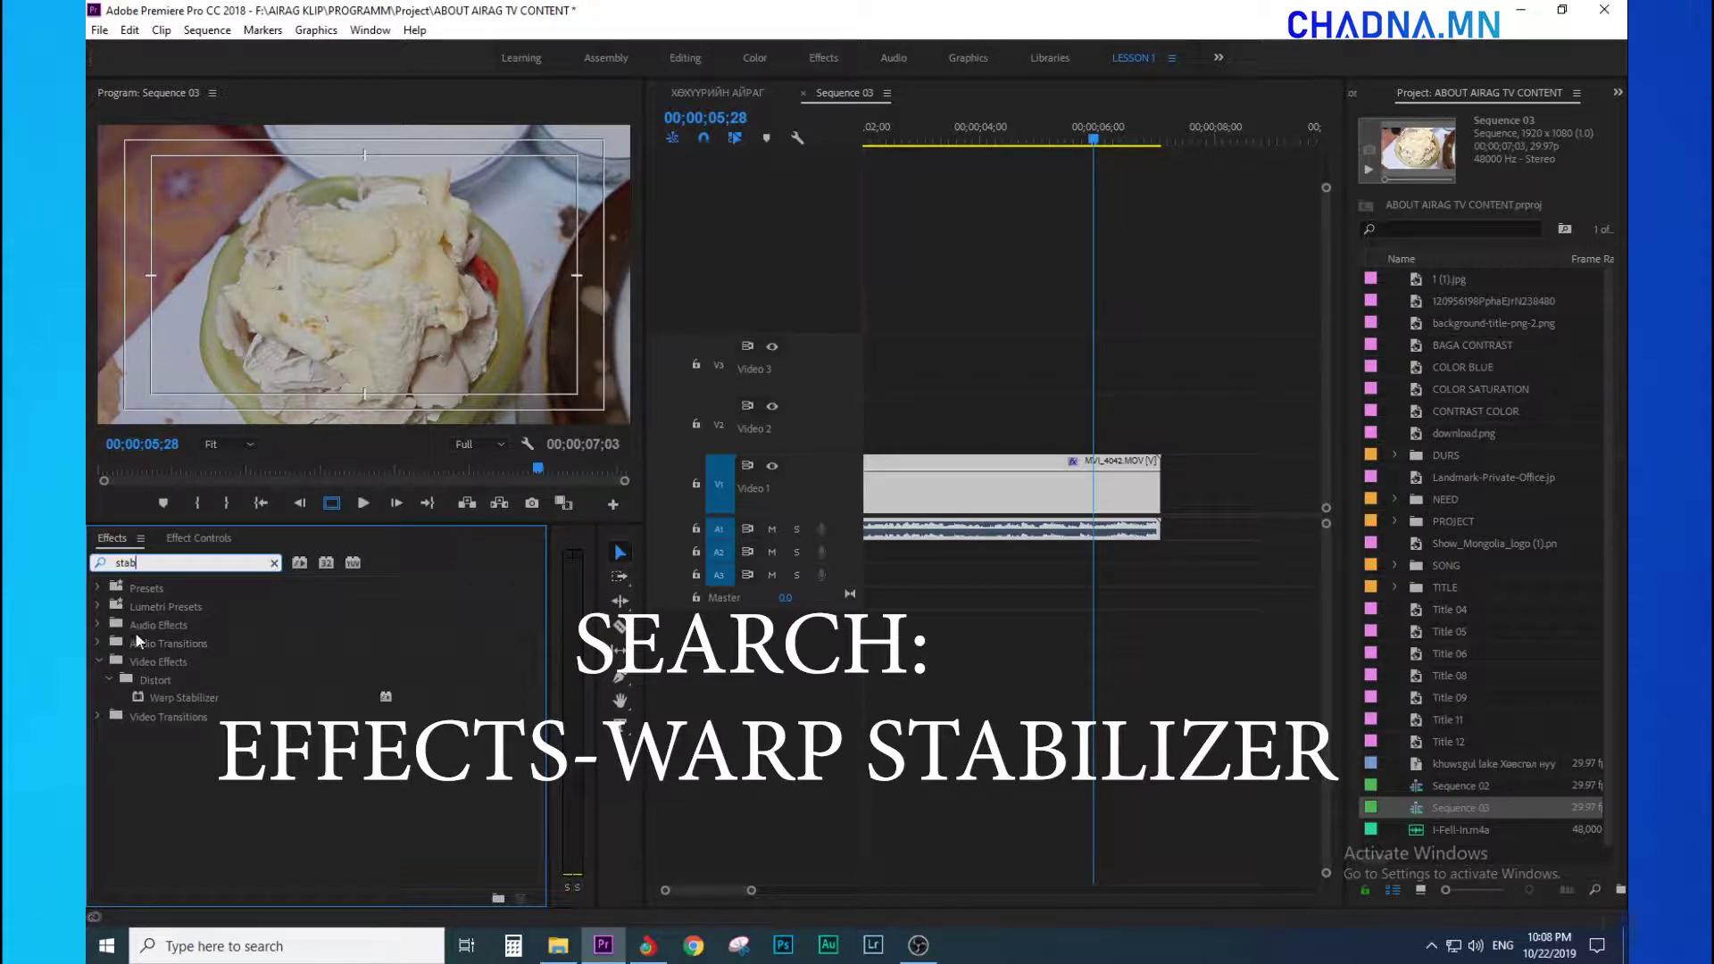
click(183, 701)
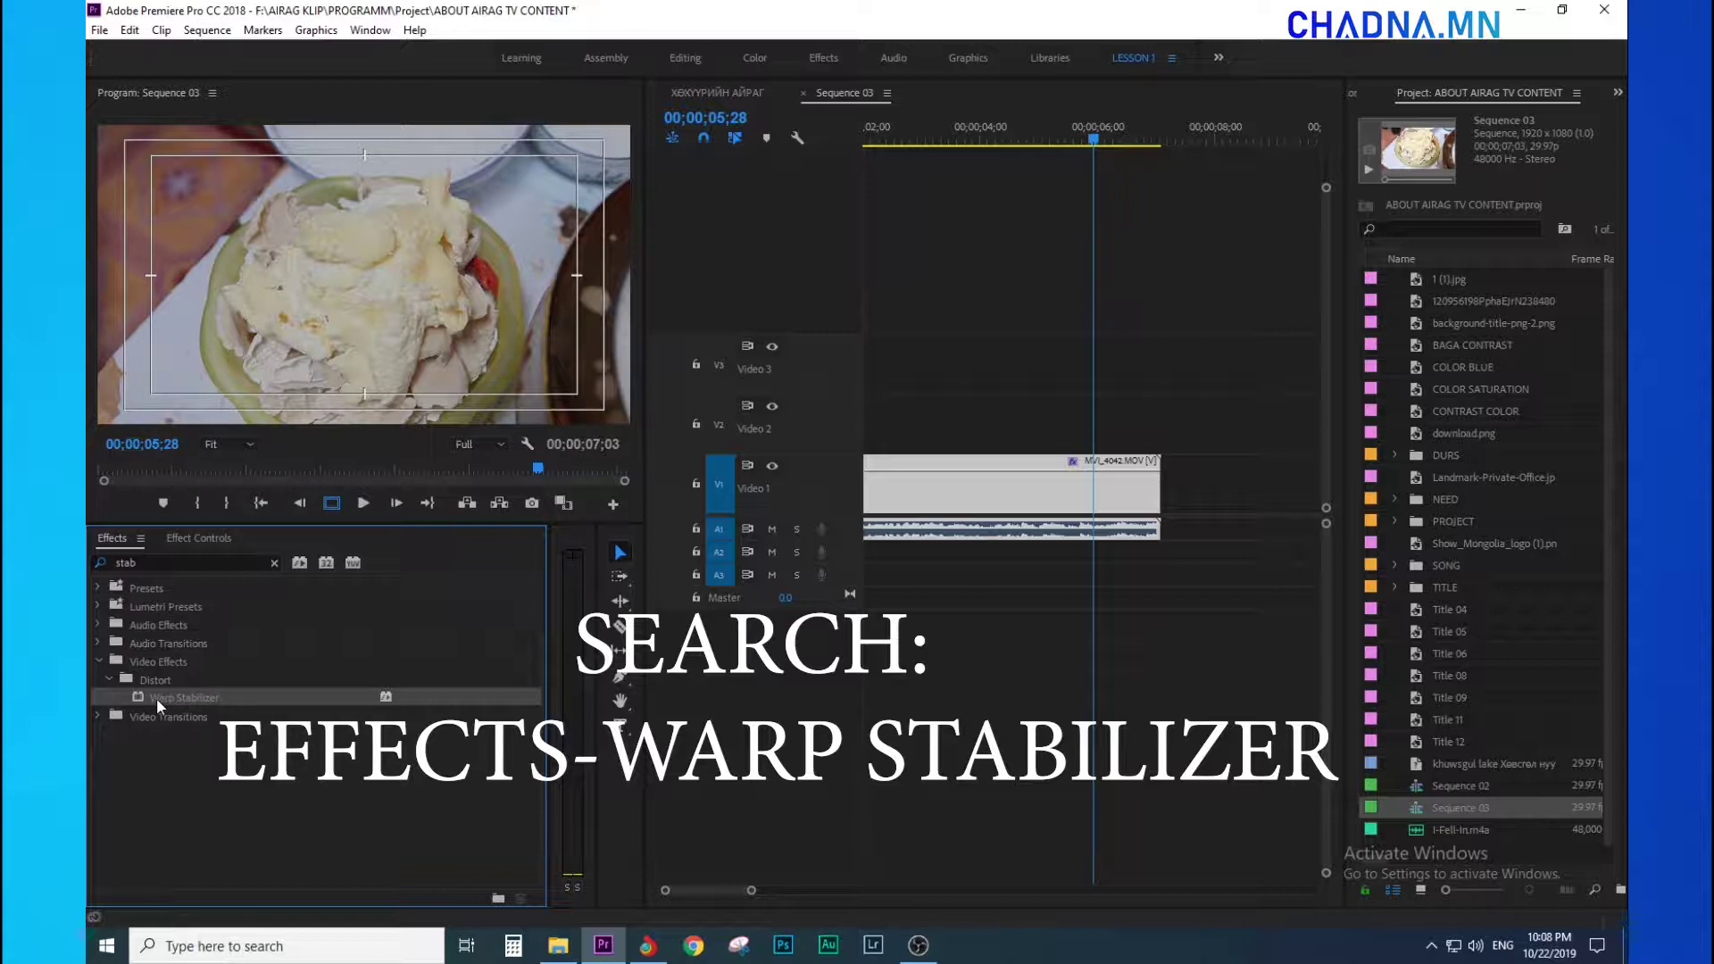
drag(155, 709, 935, 490)
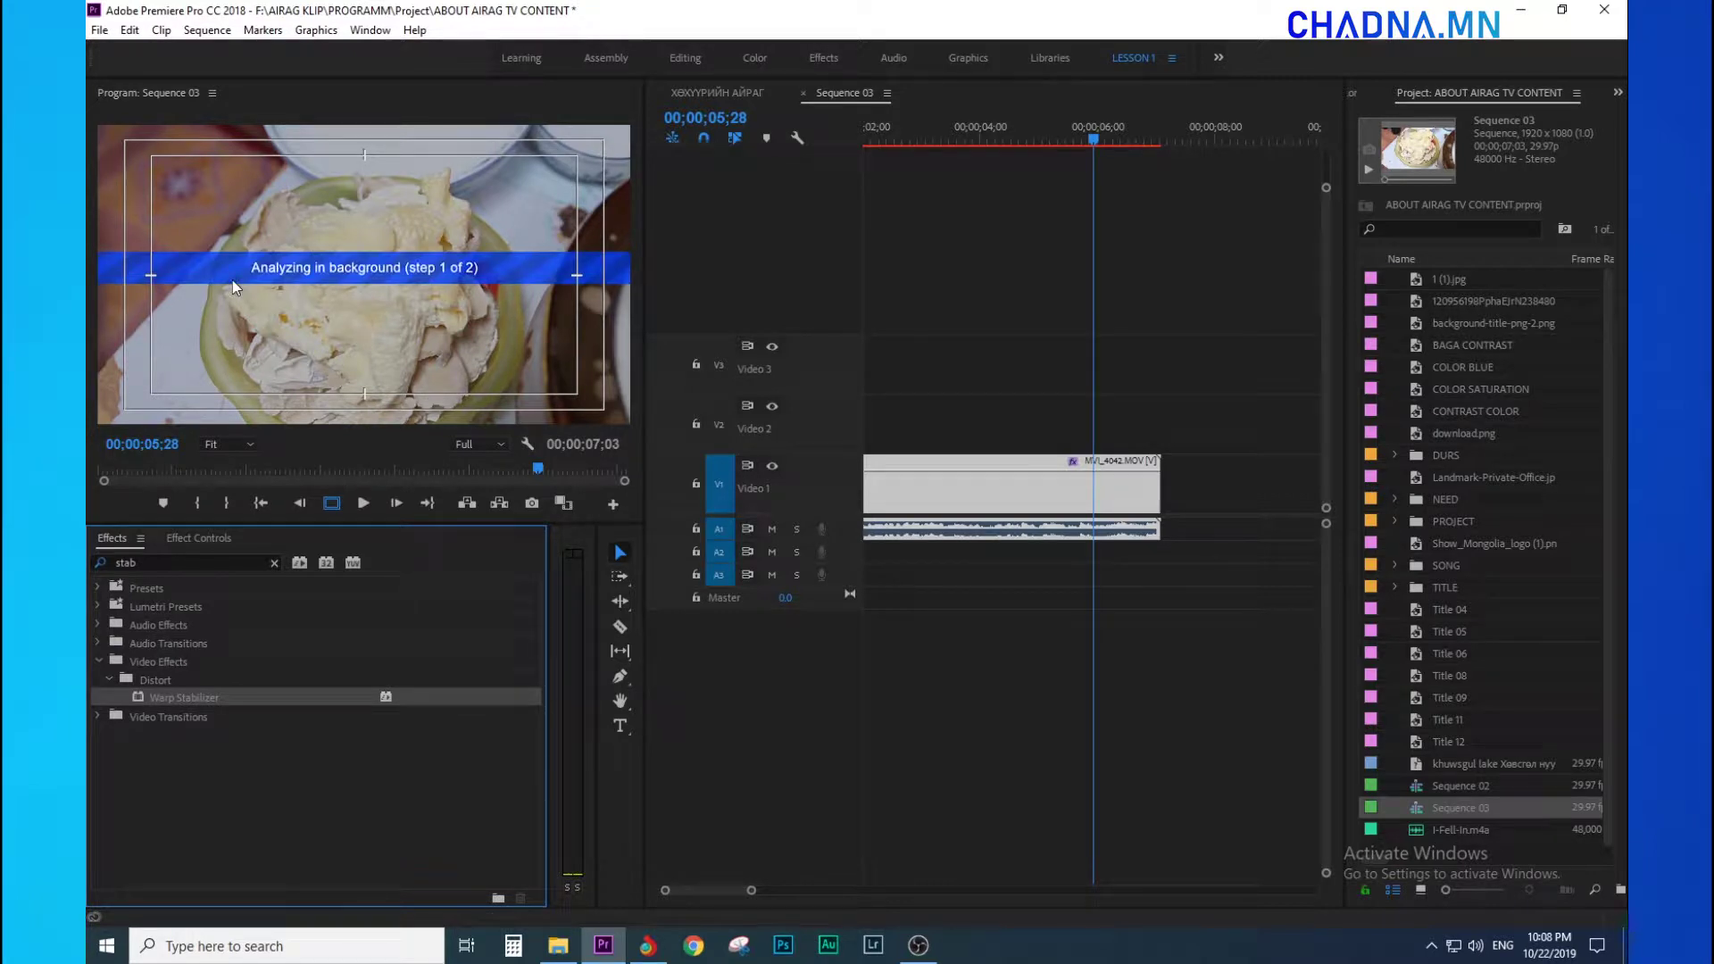
Expand Video 1 and widen Effect Controls to show Warp Stabilizer's settings, then save the project
click(937, 132)
scroll(947, 496, up, 2)
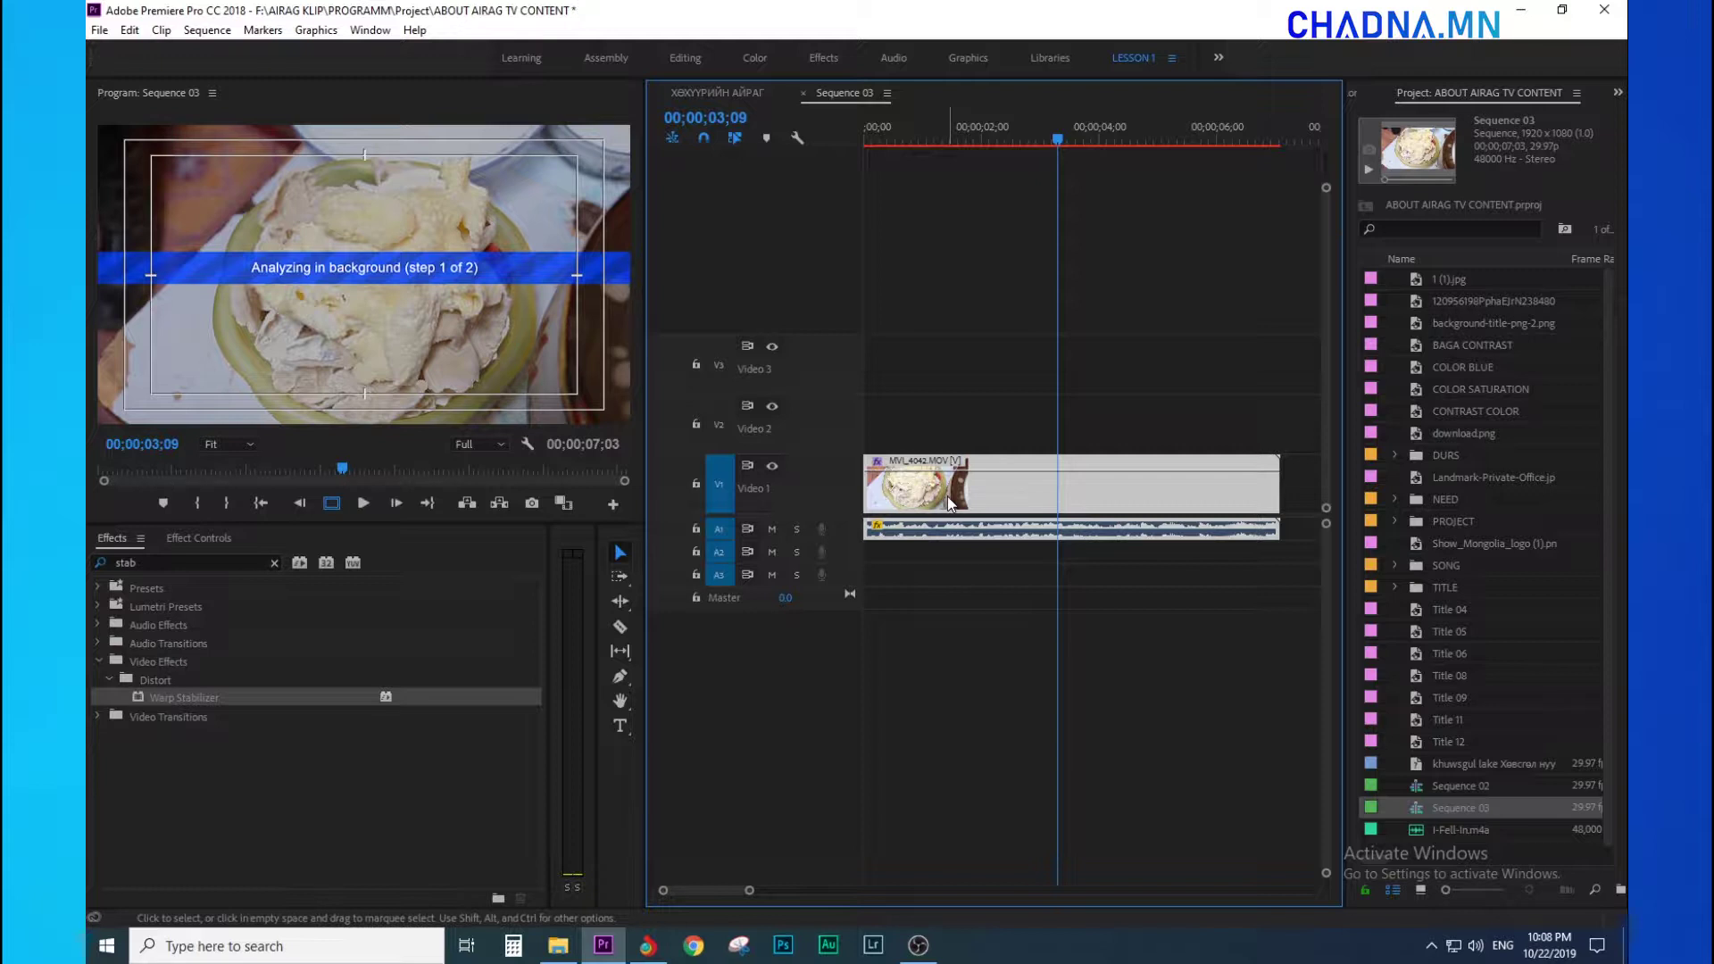
double_click(818, 464)
click(437, 679)
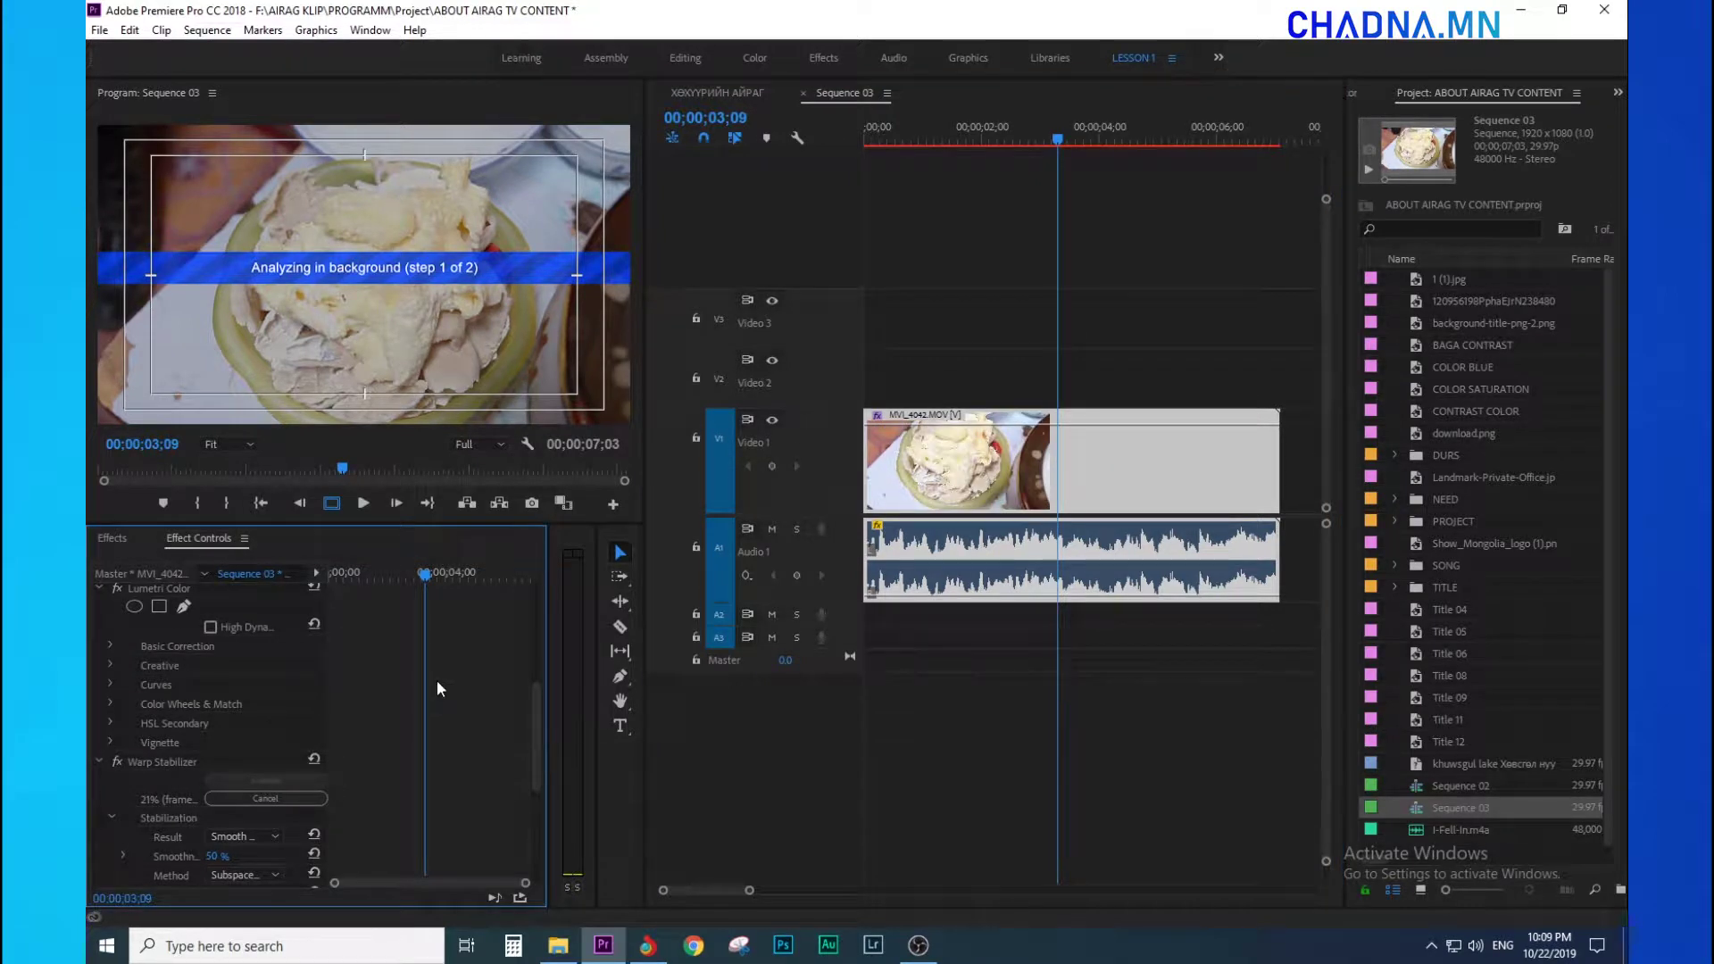
drag(327, 585, 465, 589)
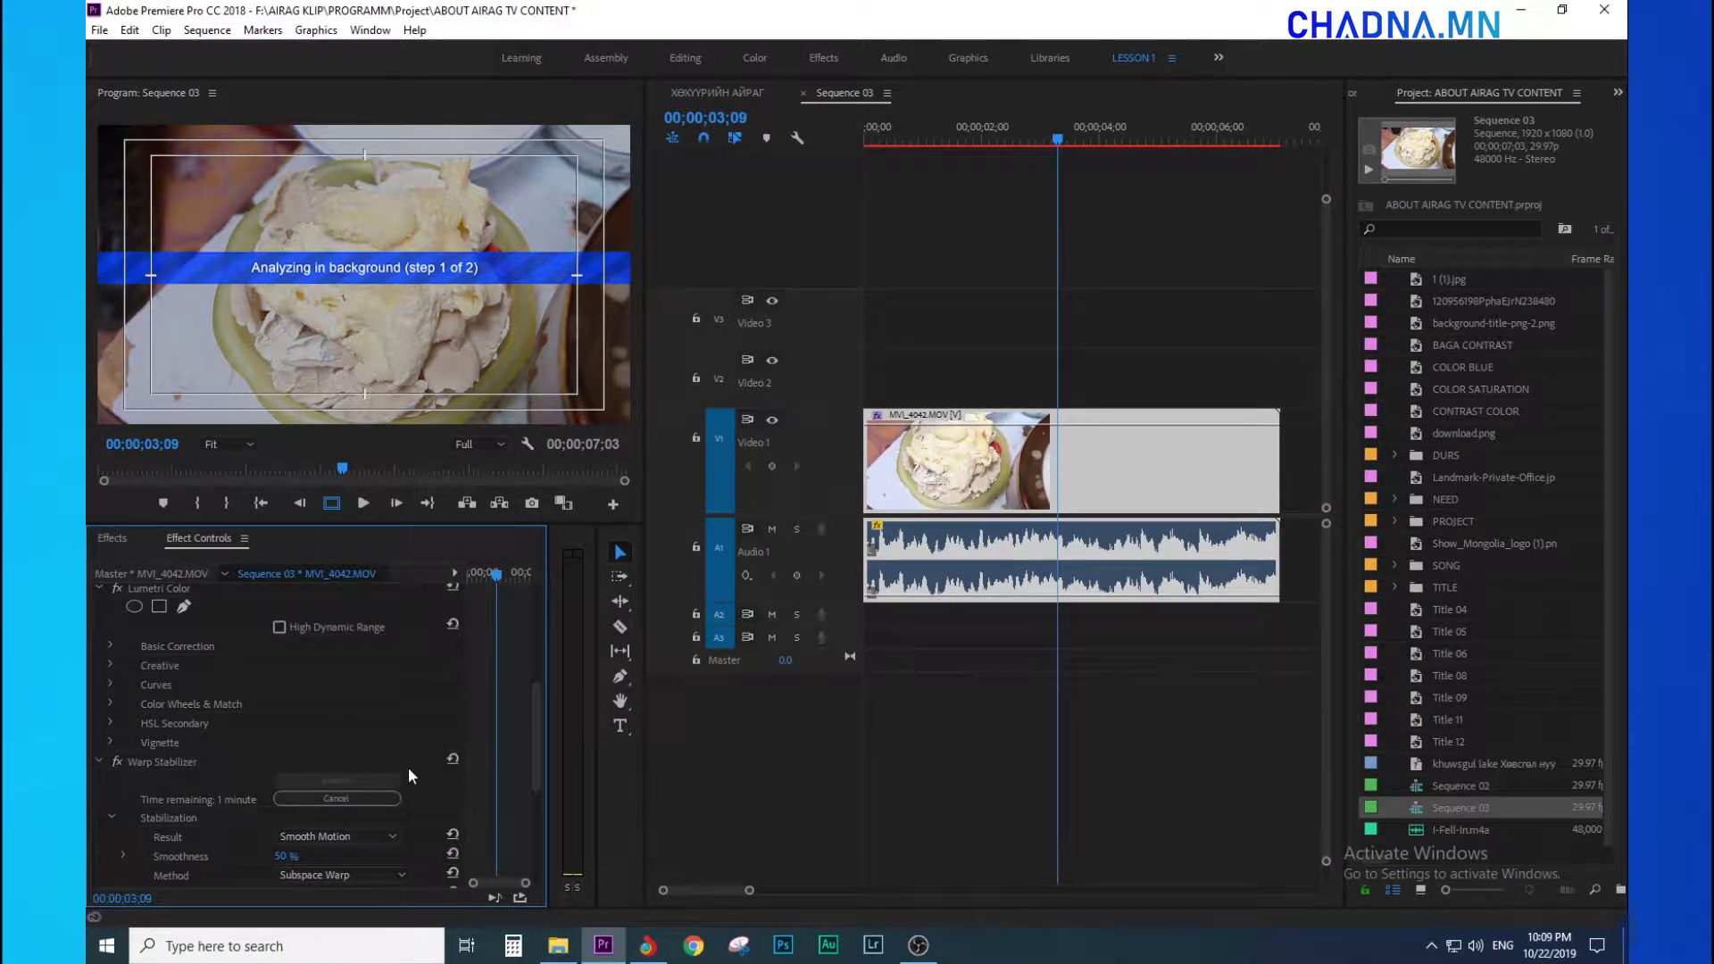
drag(529, 739, 549, 798)
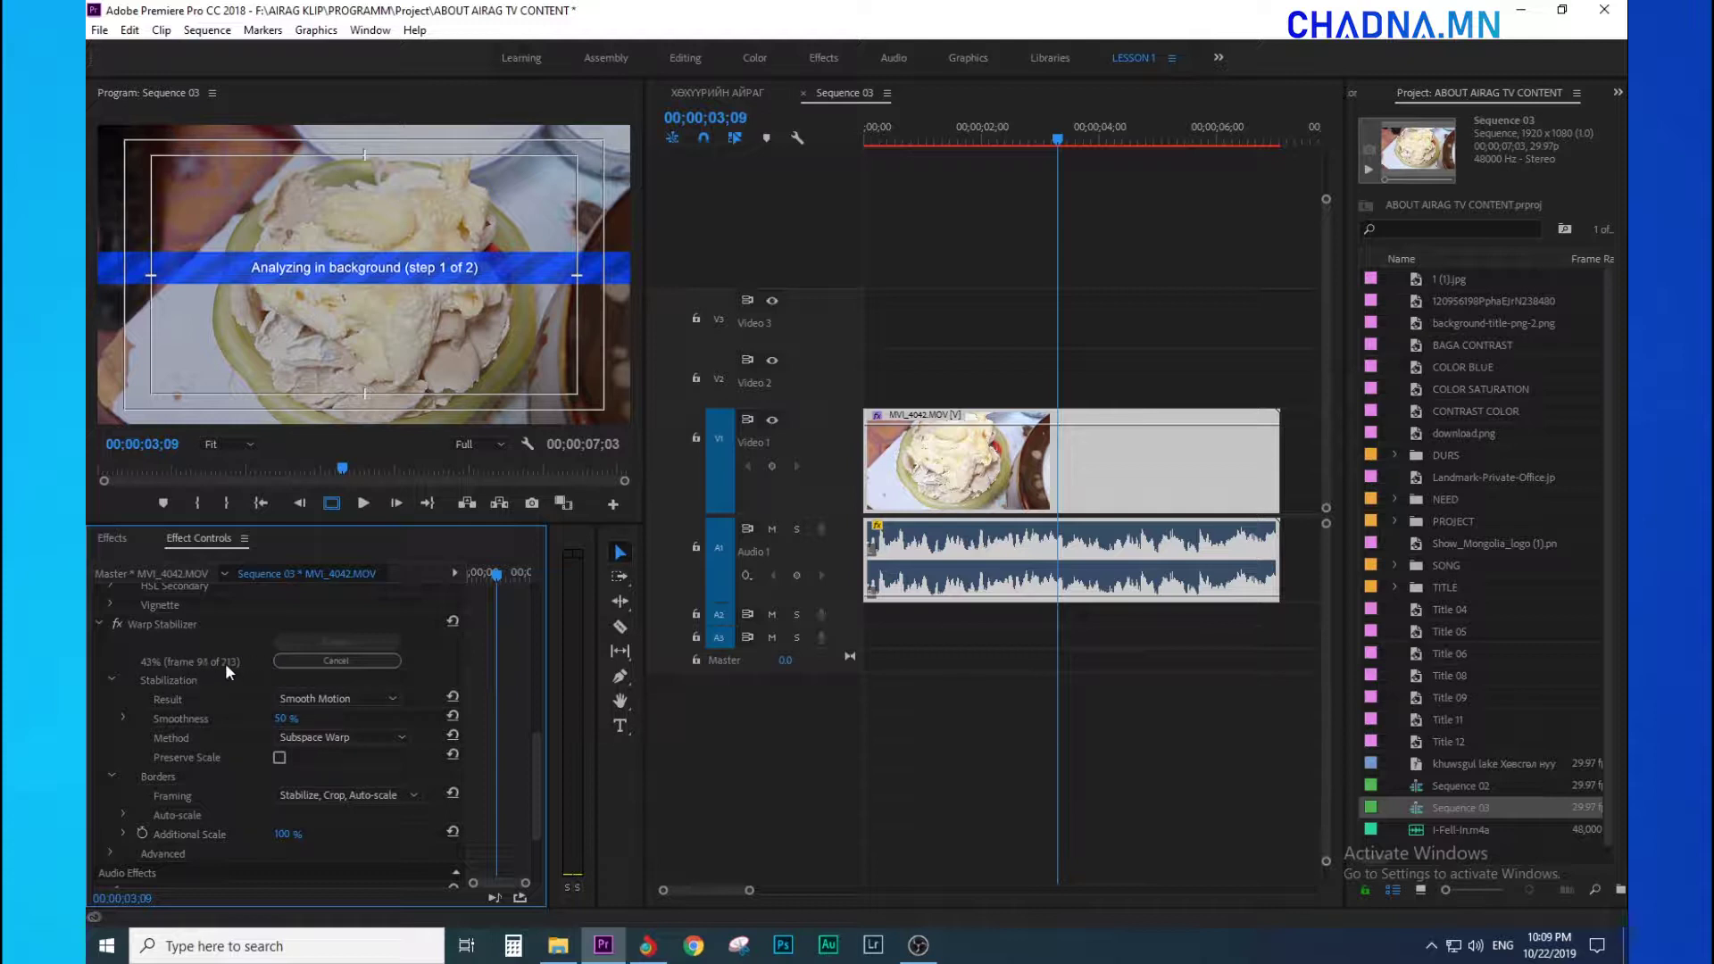
key(ctrl+s)
click(346, 696)
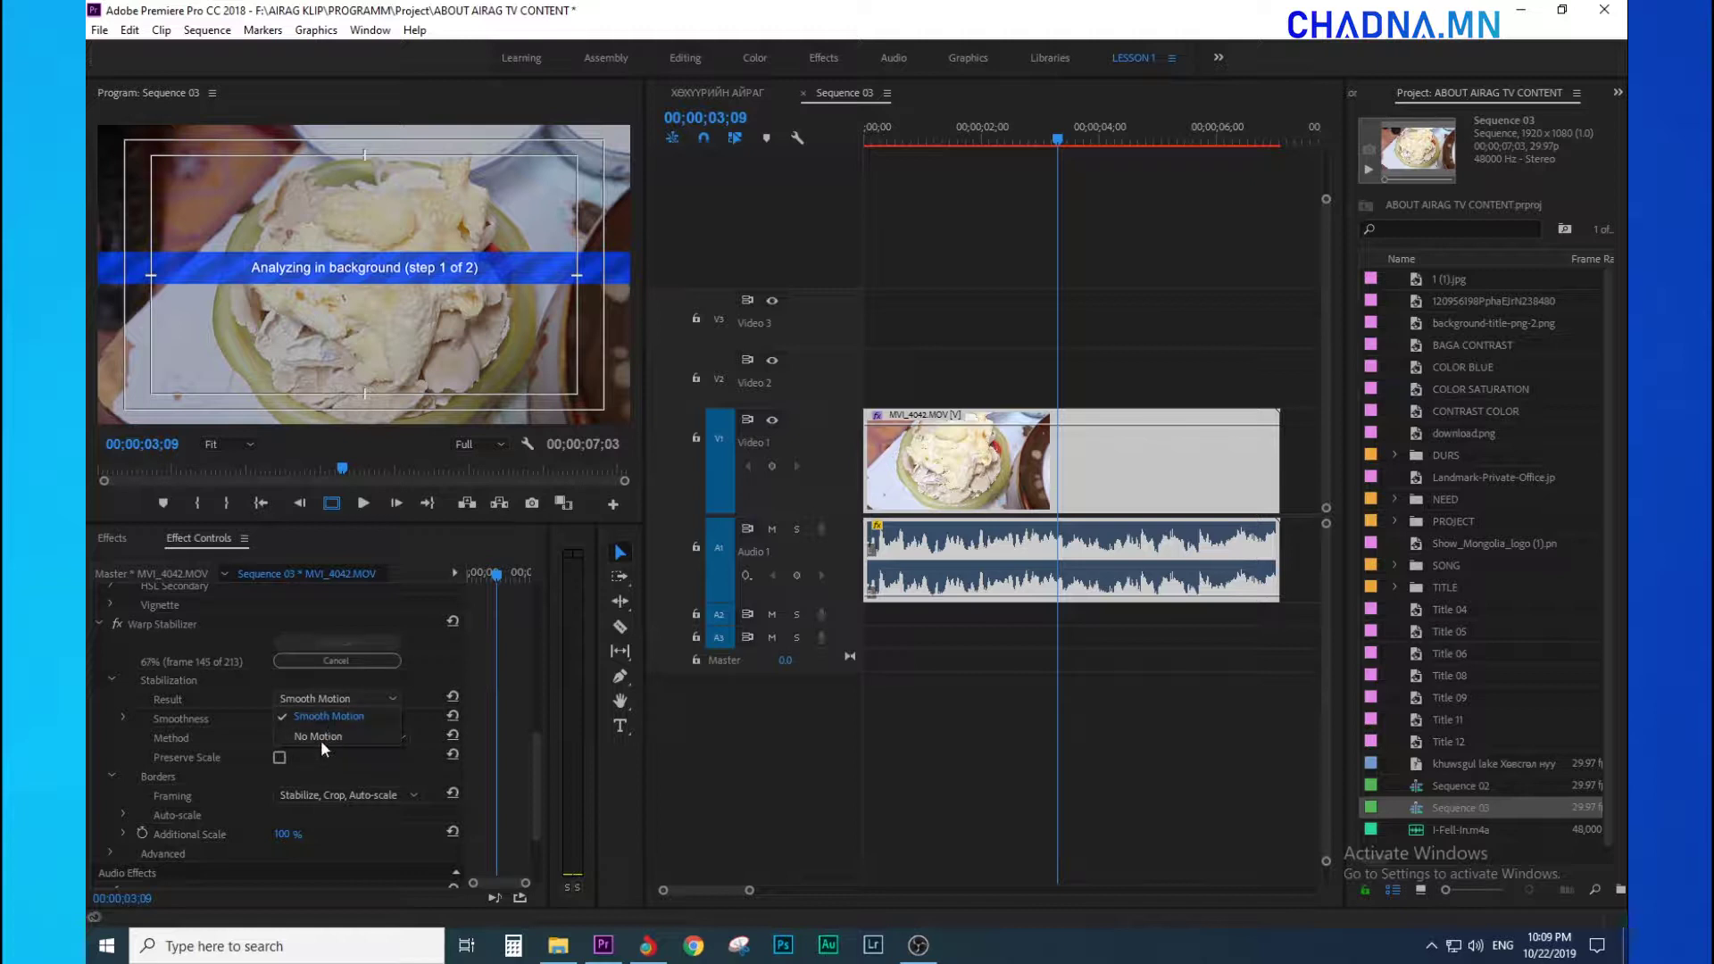
Switch Warp Stabilizer's Result from No Motion to Smooth Motion and let stabilizing finish at 104.7% scale
click(320, 738)
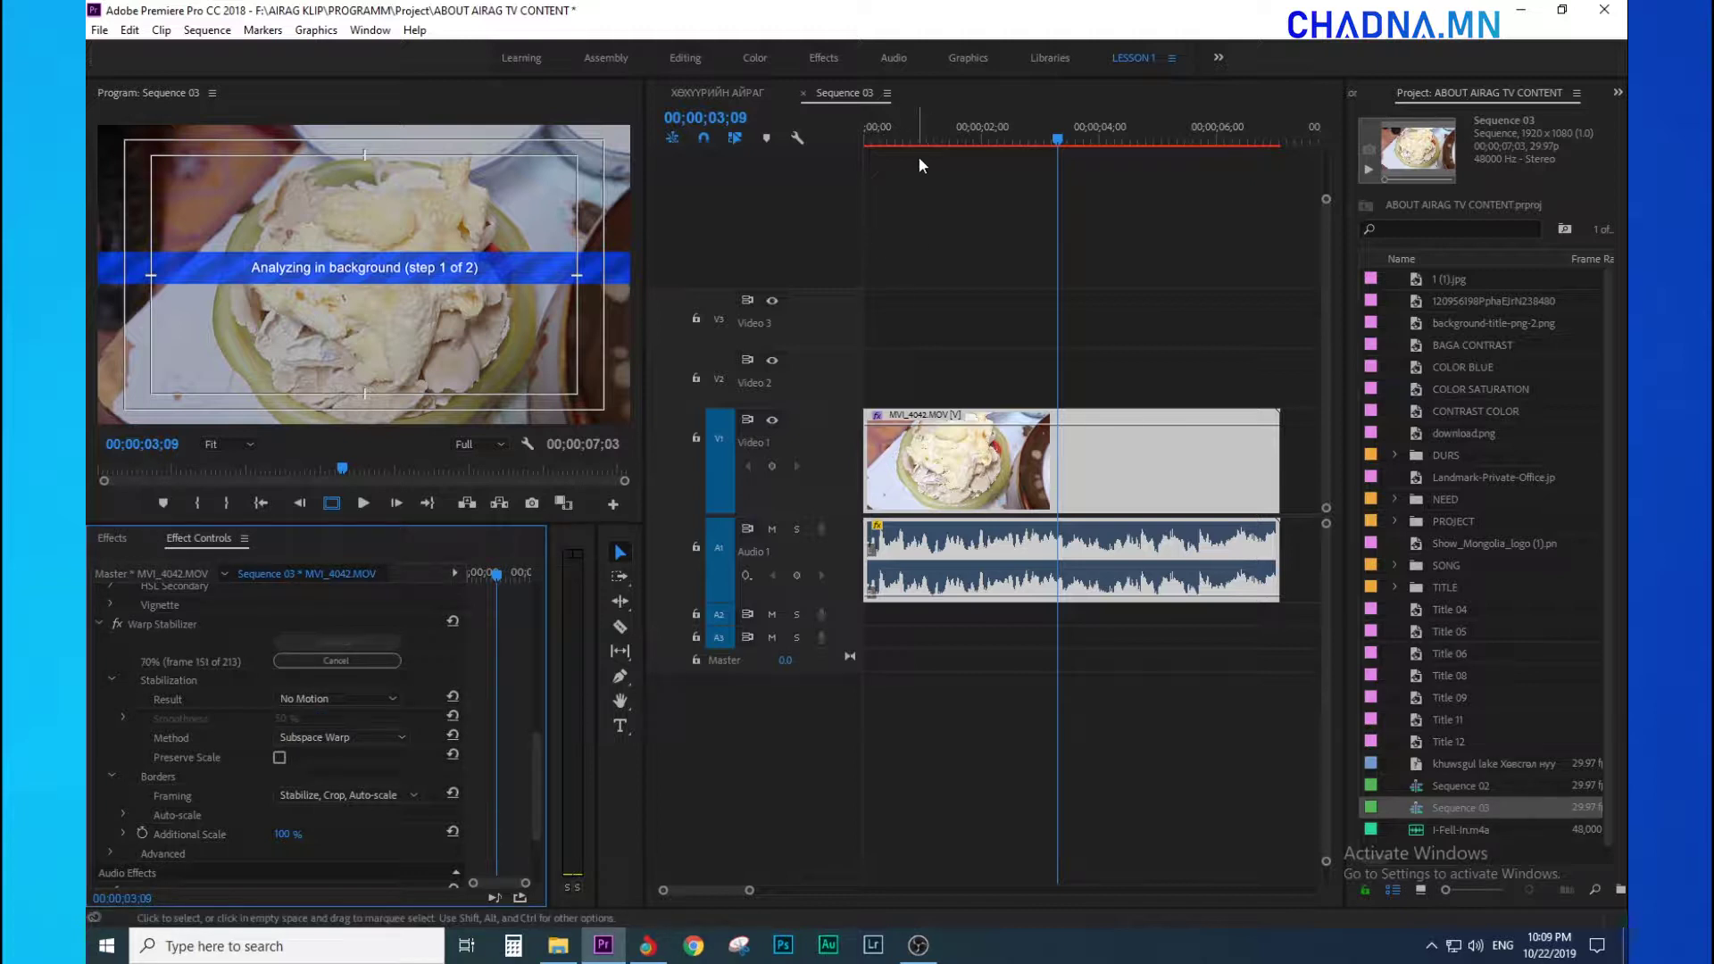
click(950, 125)
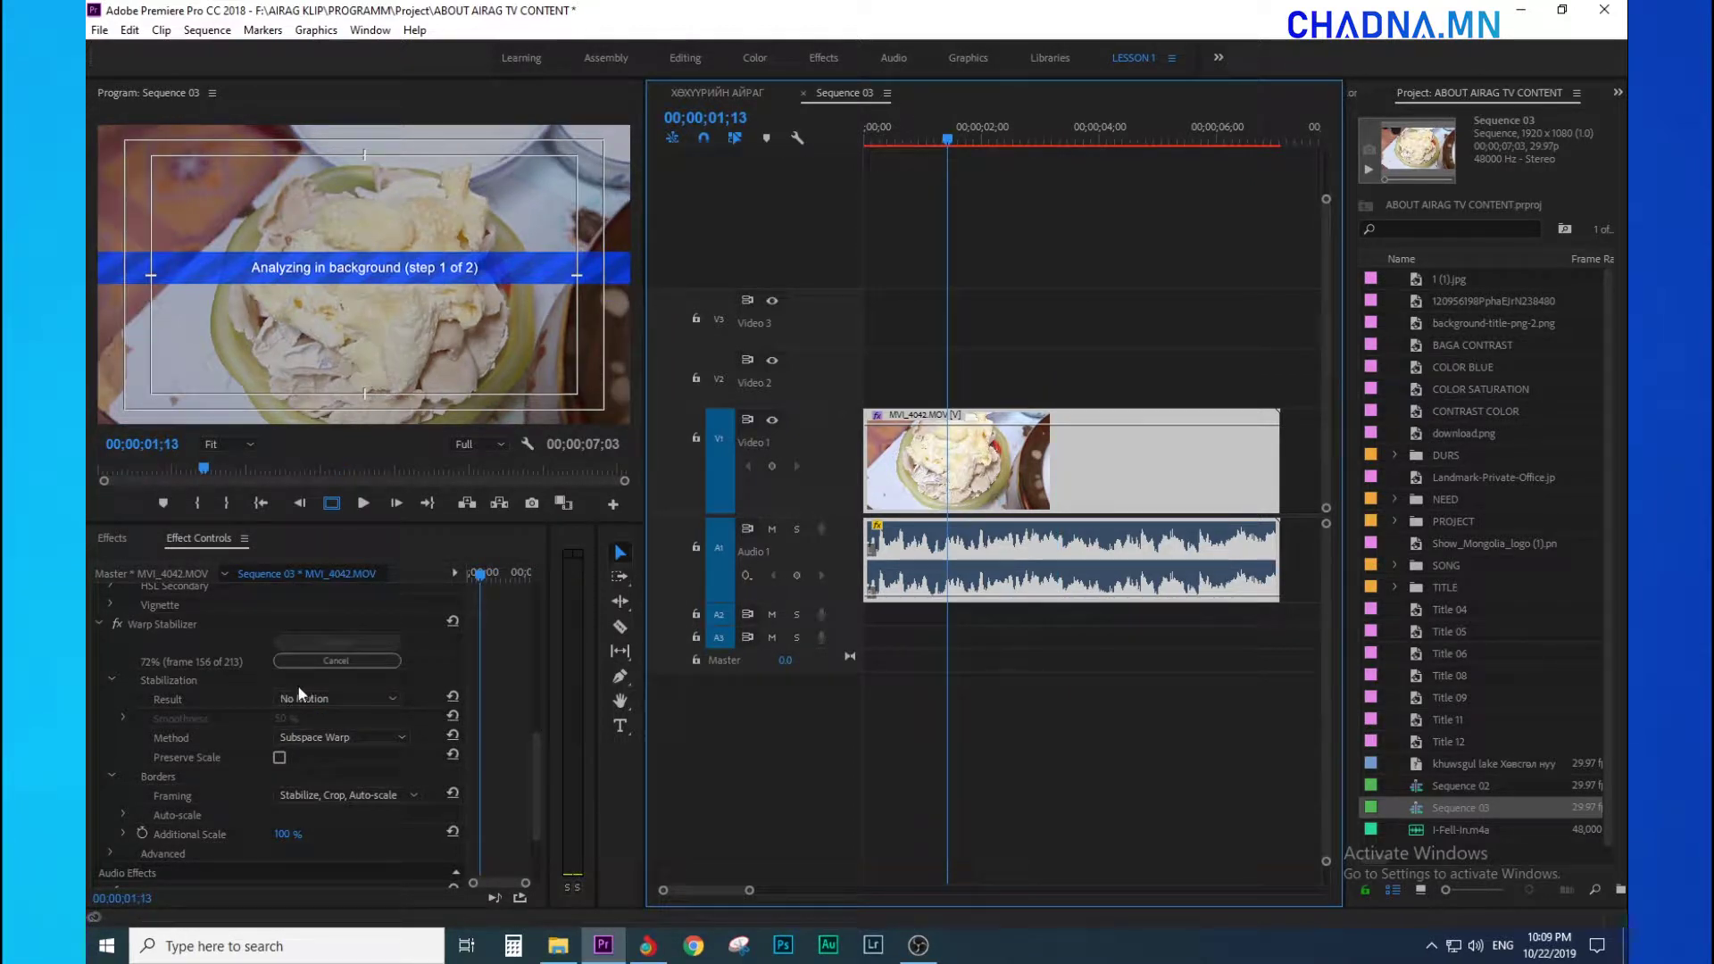
click(327, 696)
click(327, 720)
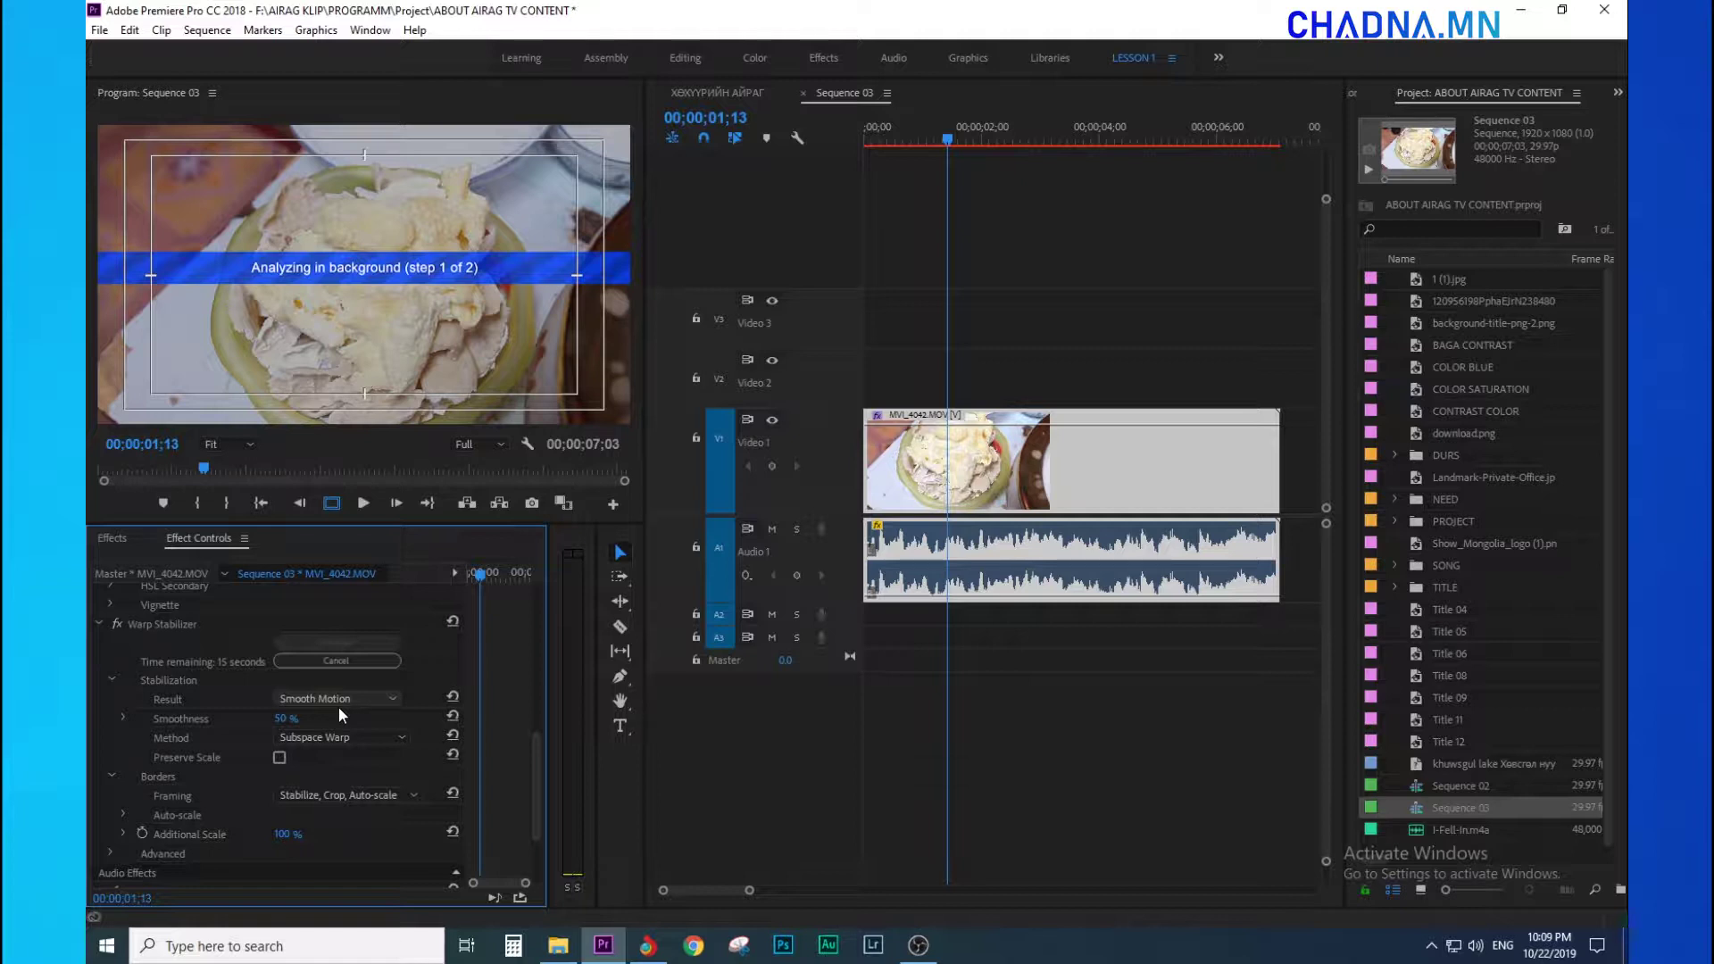
scroll(268, 750, down, 2)
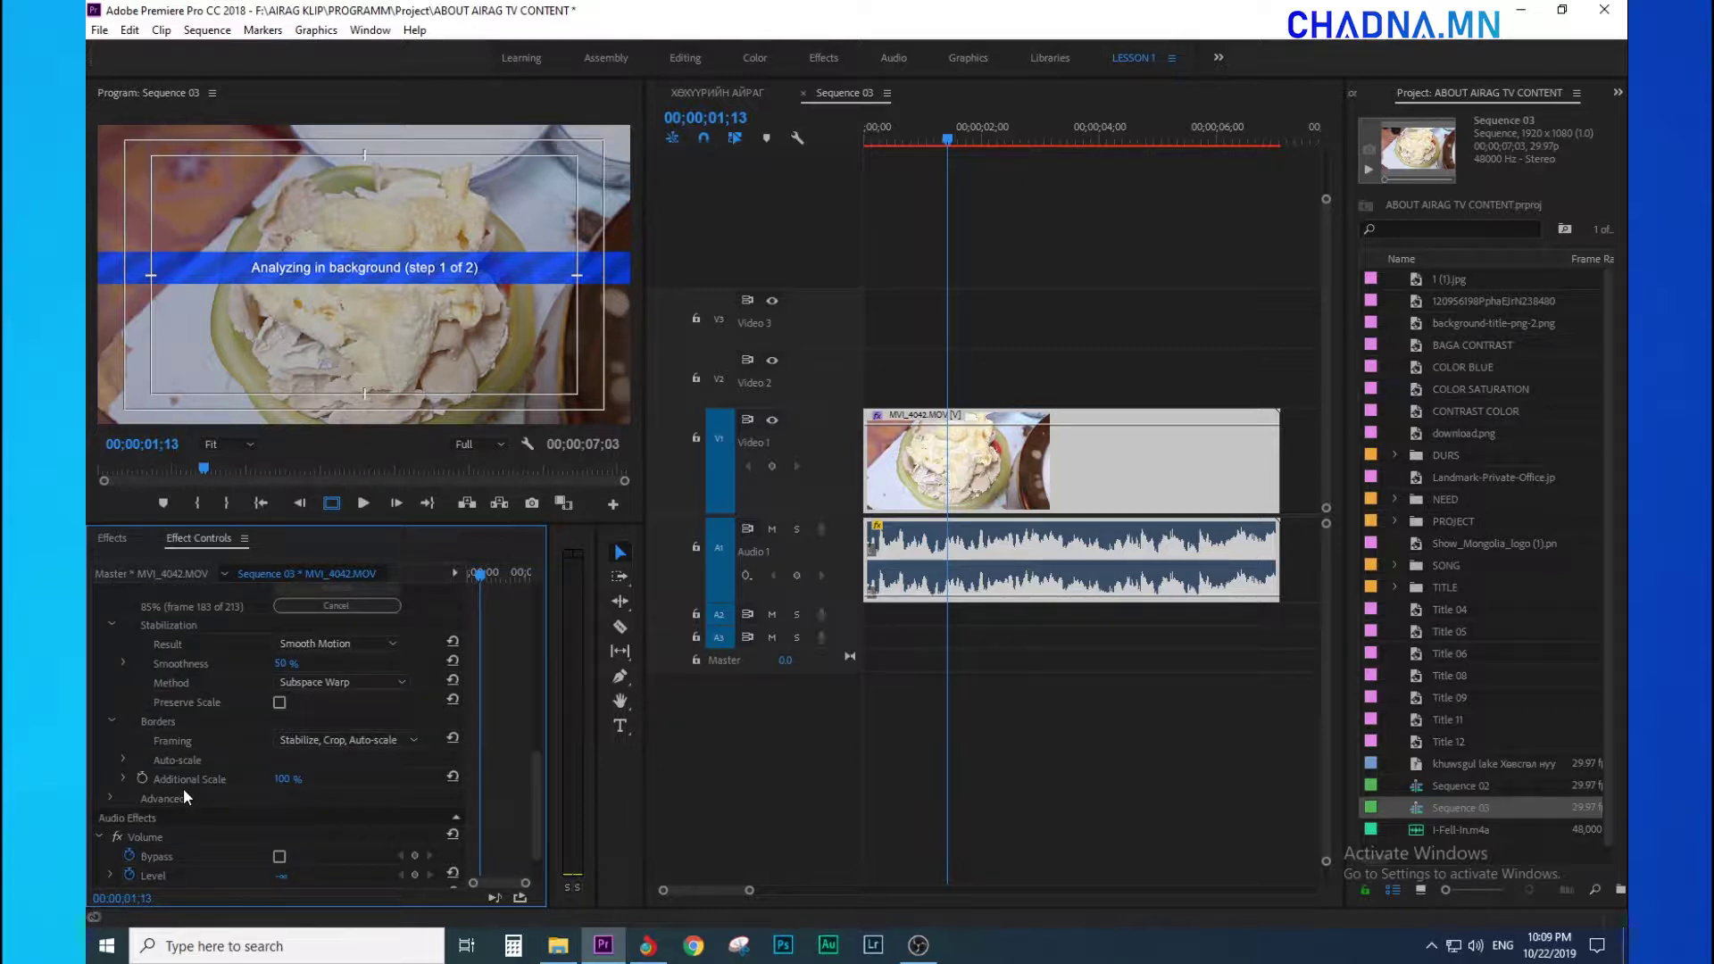
scroll(184, 789, up, 1)
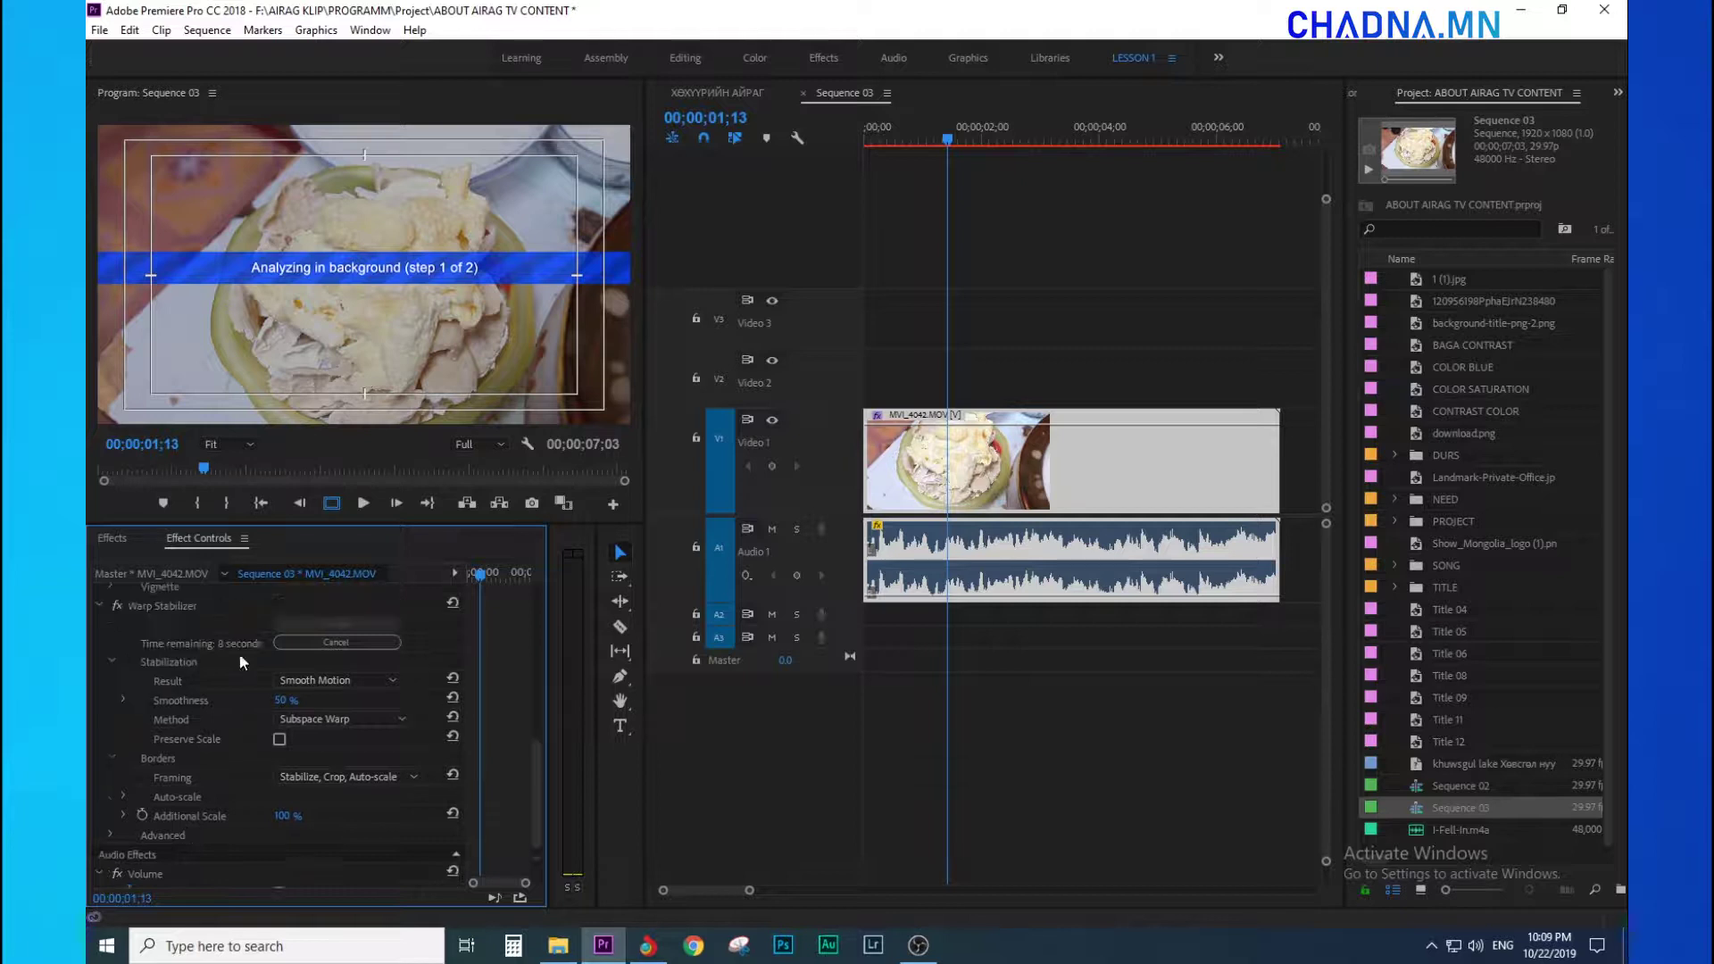
scroll(173, 719, up, 1)
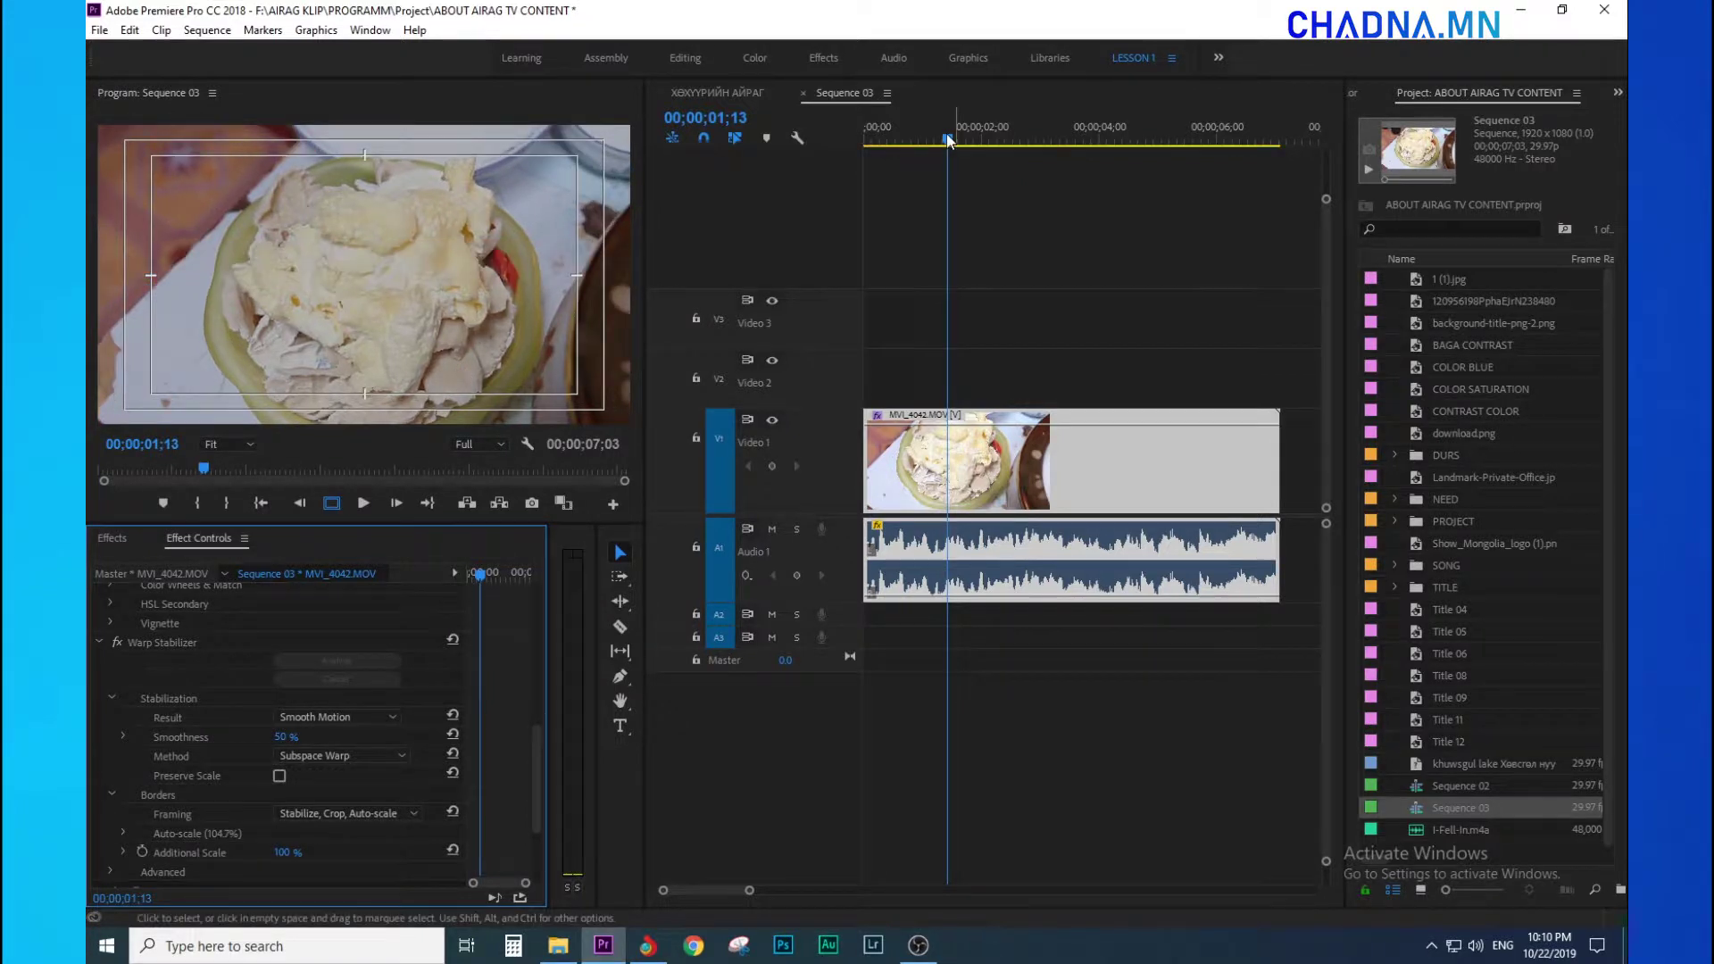
click(775, 157)
key(Home)
key(space)
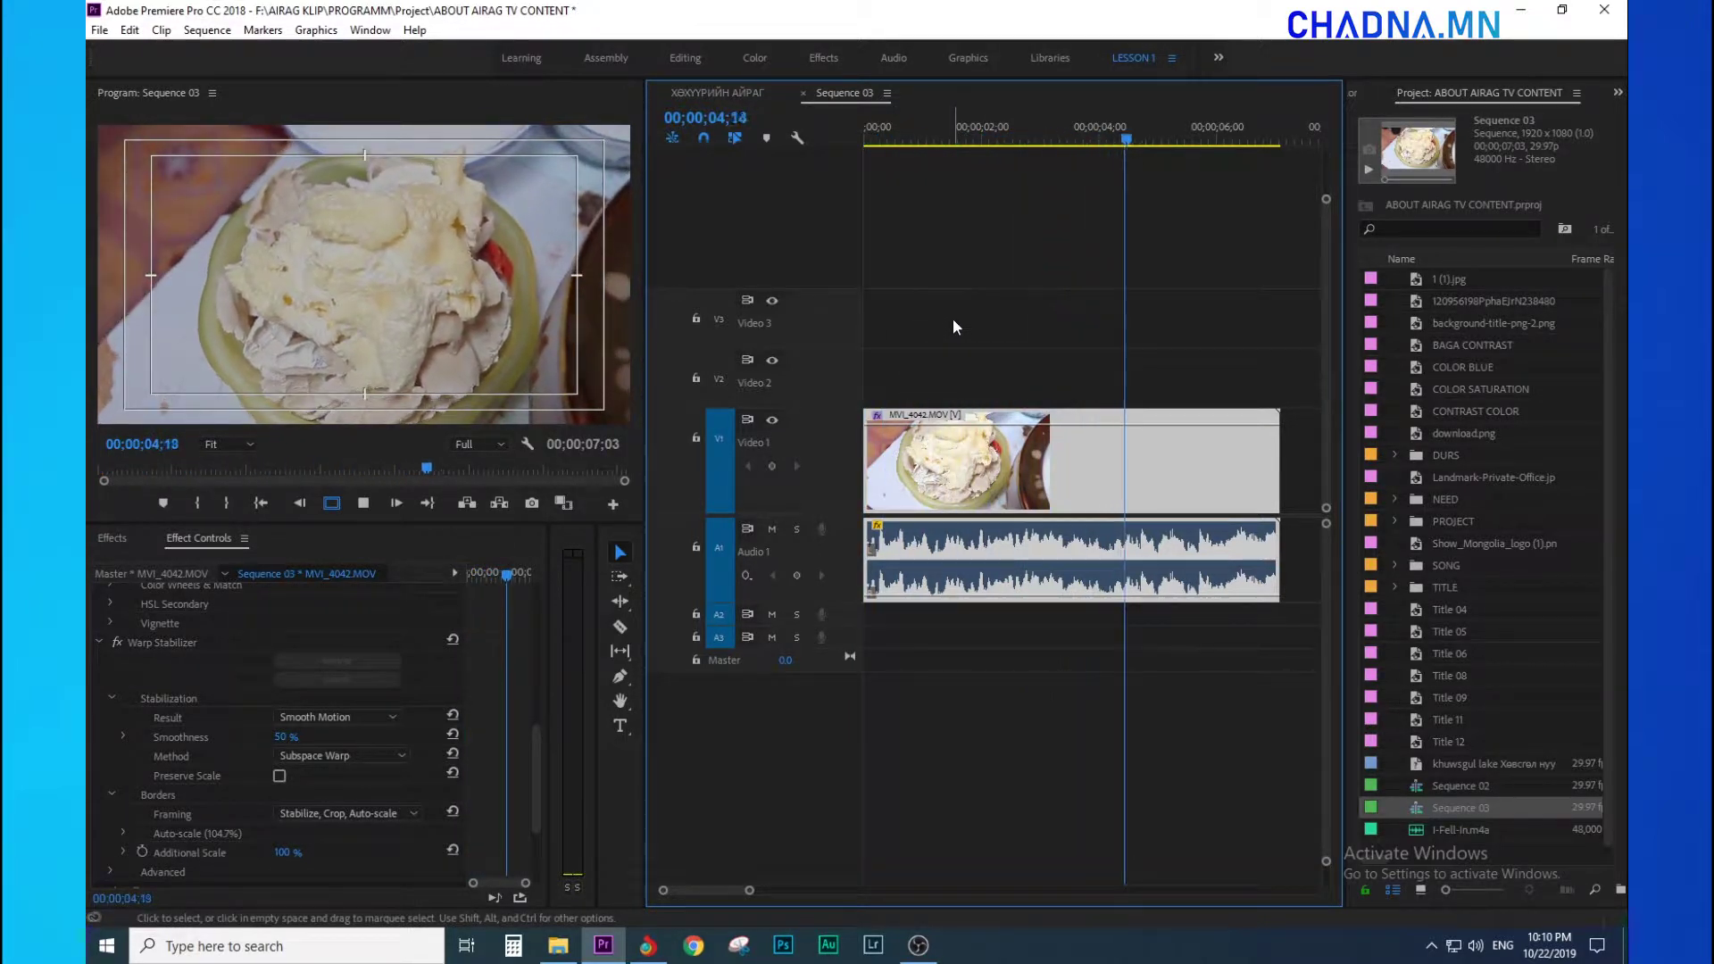
key(space)
key(Home)
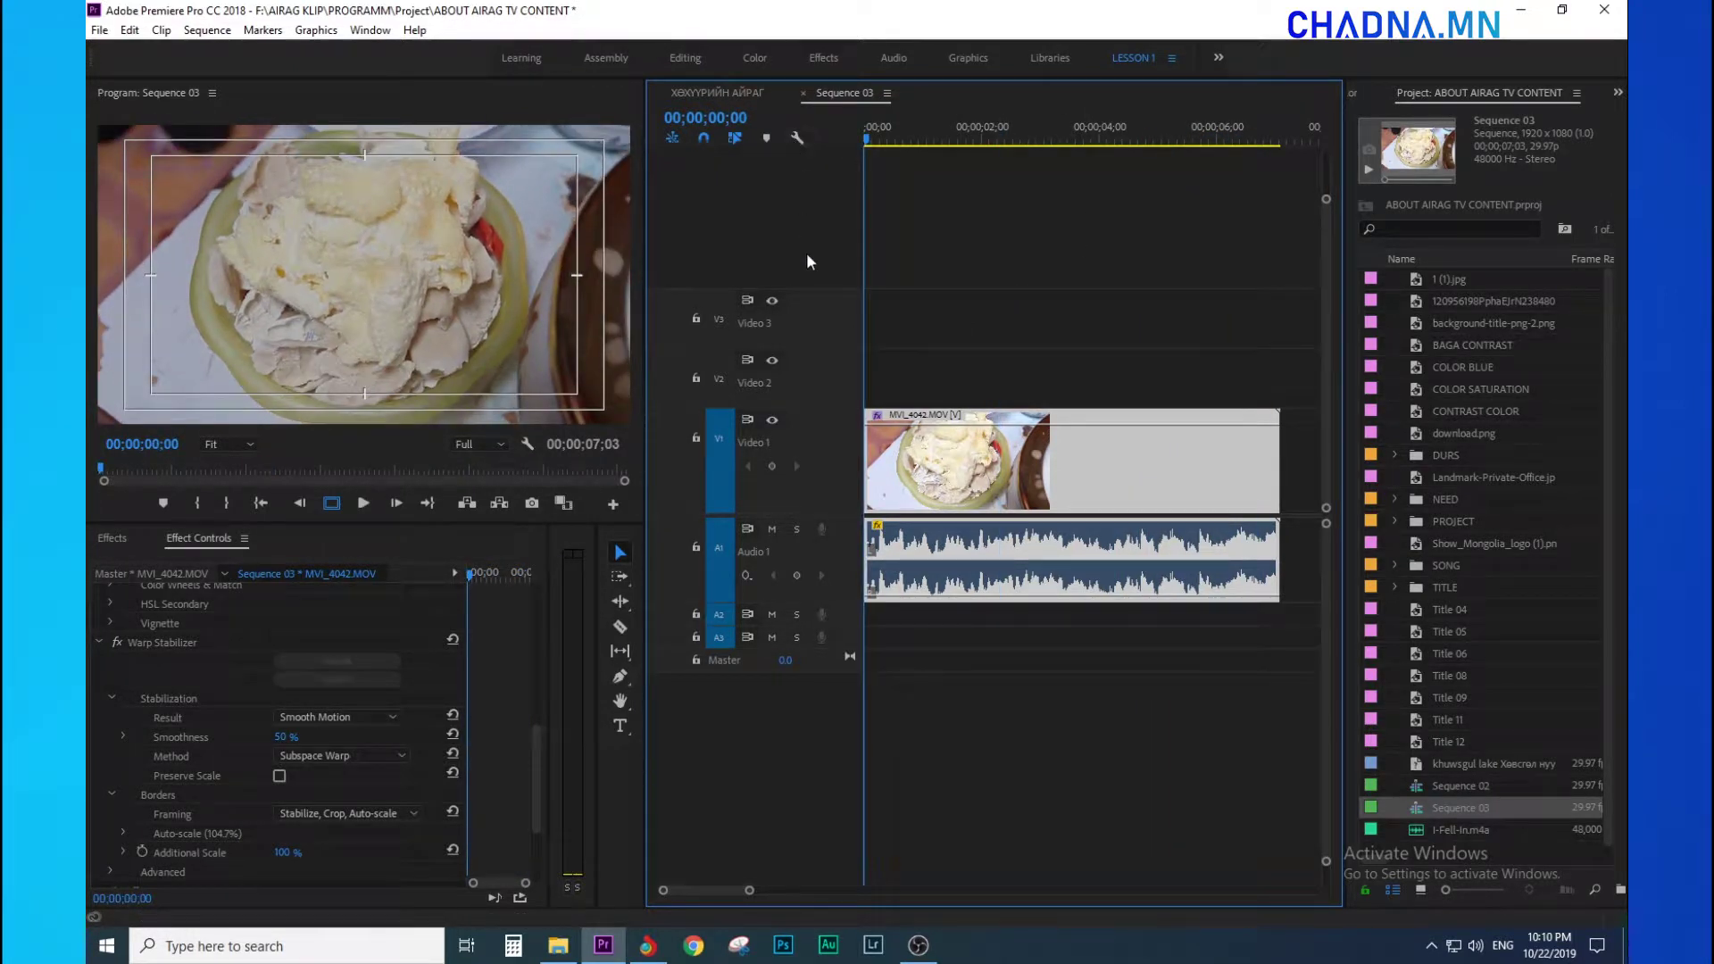
scroll(497, 780, down, 3)
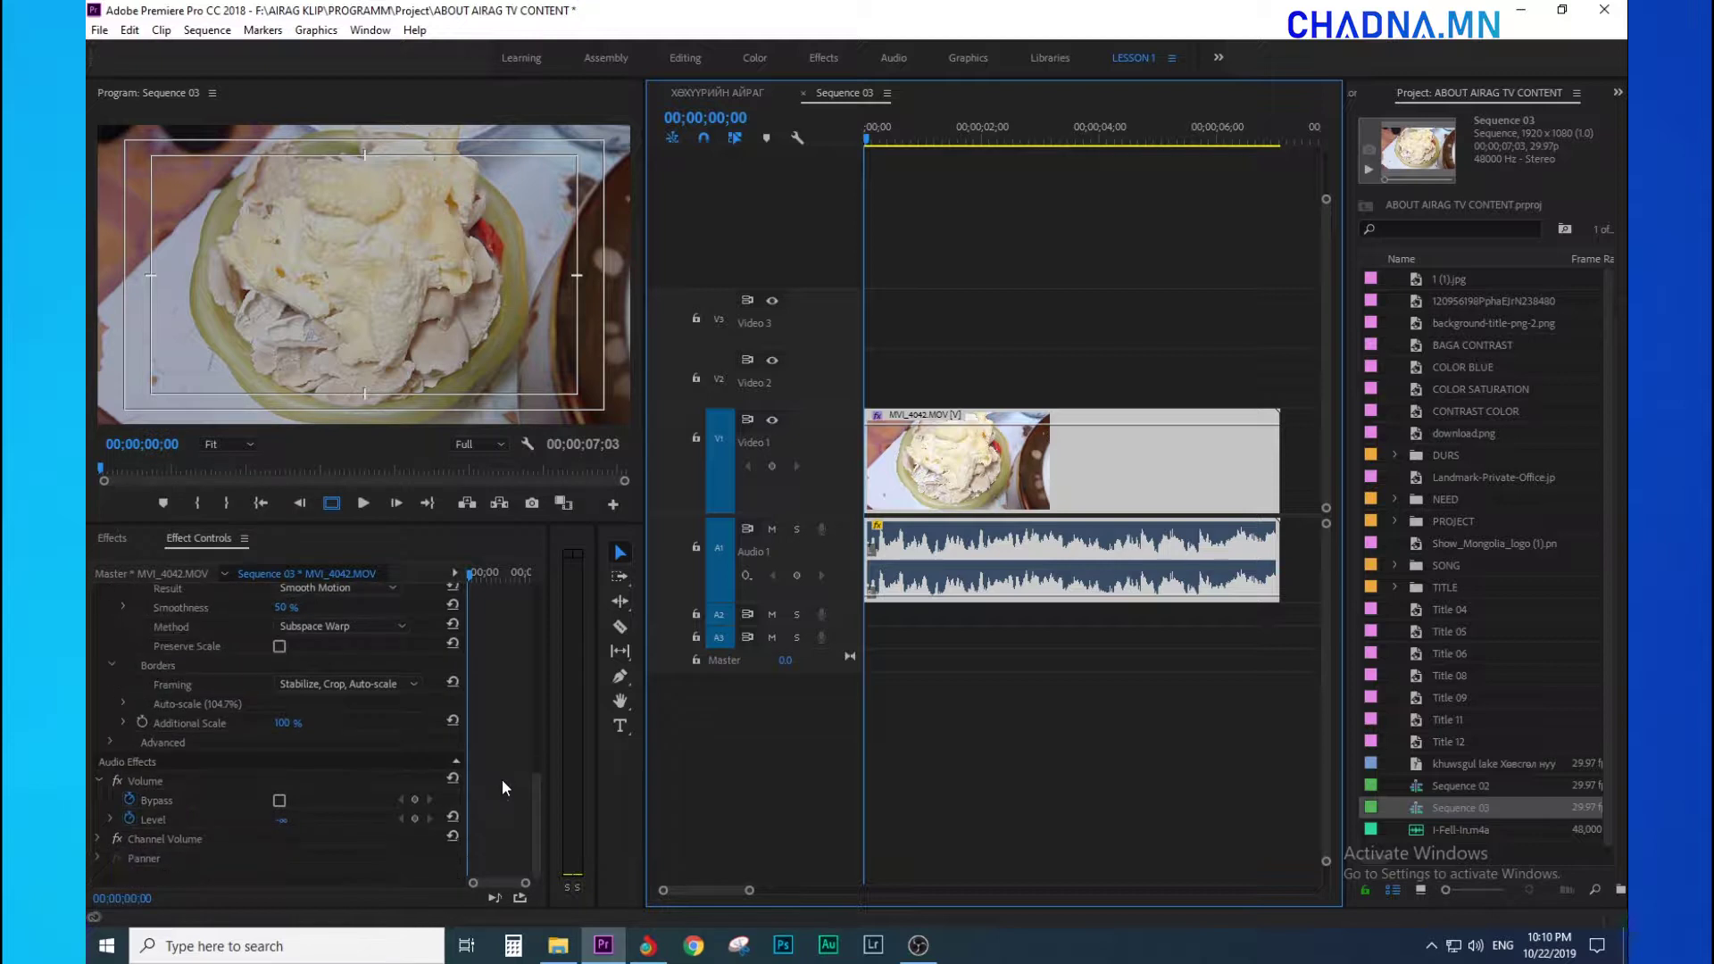
scroll(225, 812, up, 6)
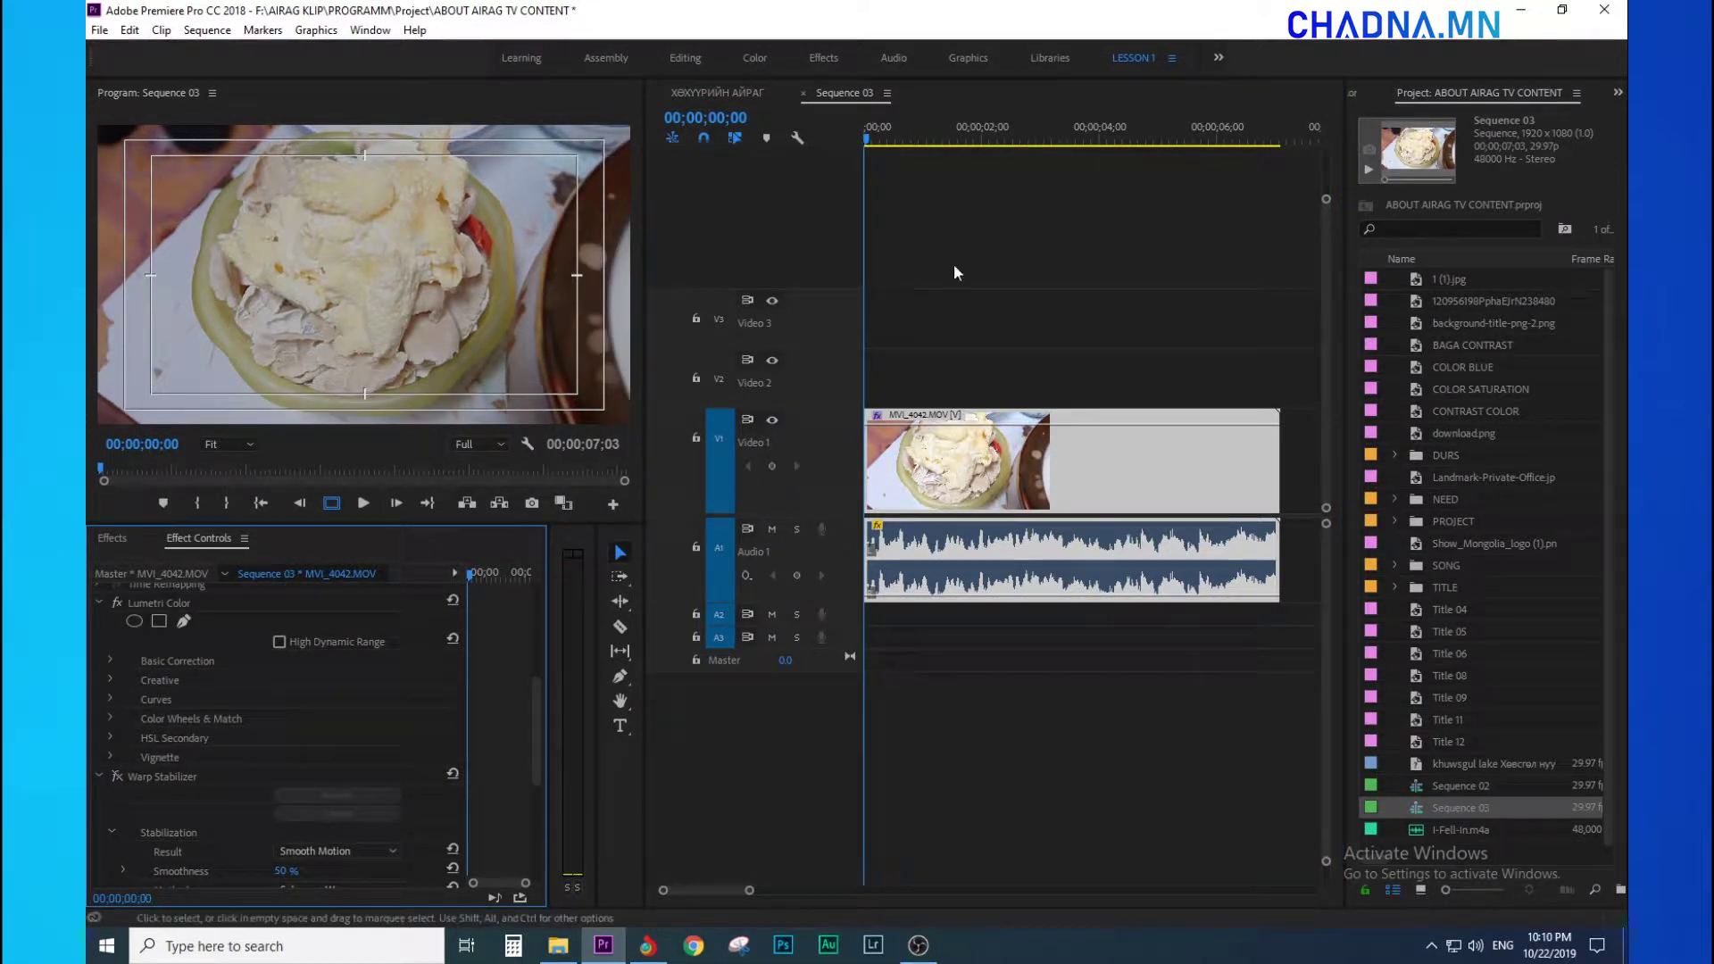
click(825, 132)
key(space)
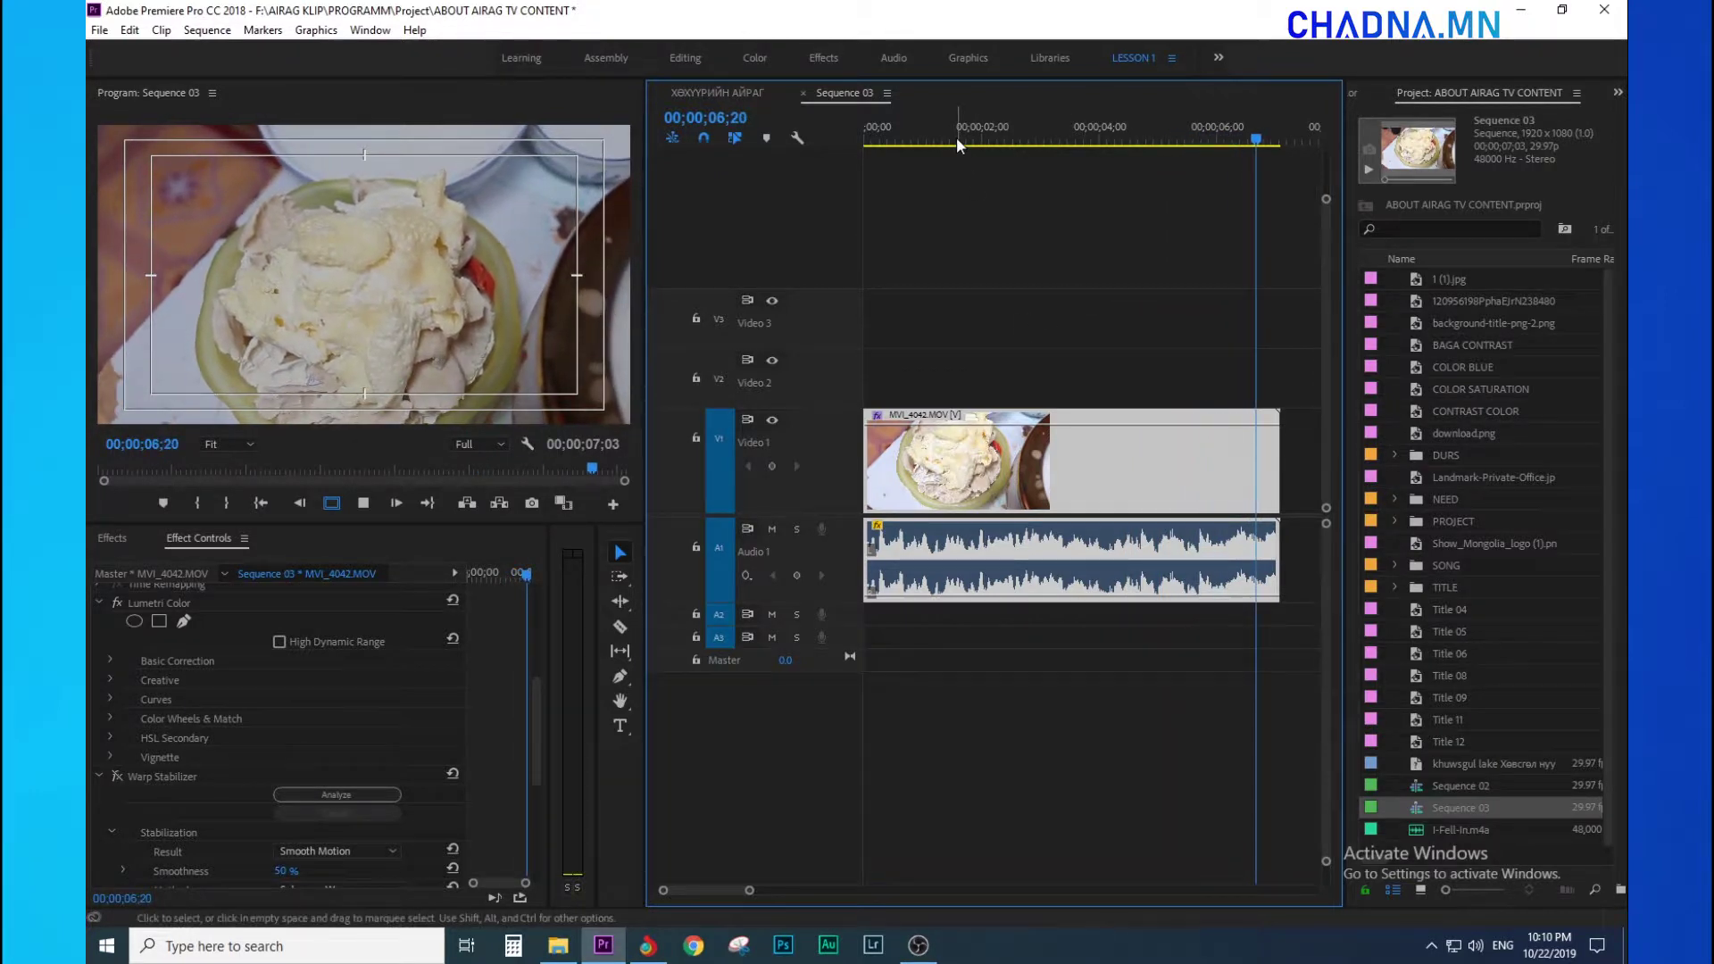
drag(956, 136, 786, 137)
key(space)
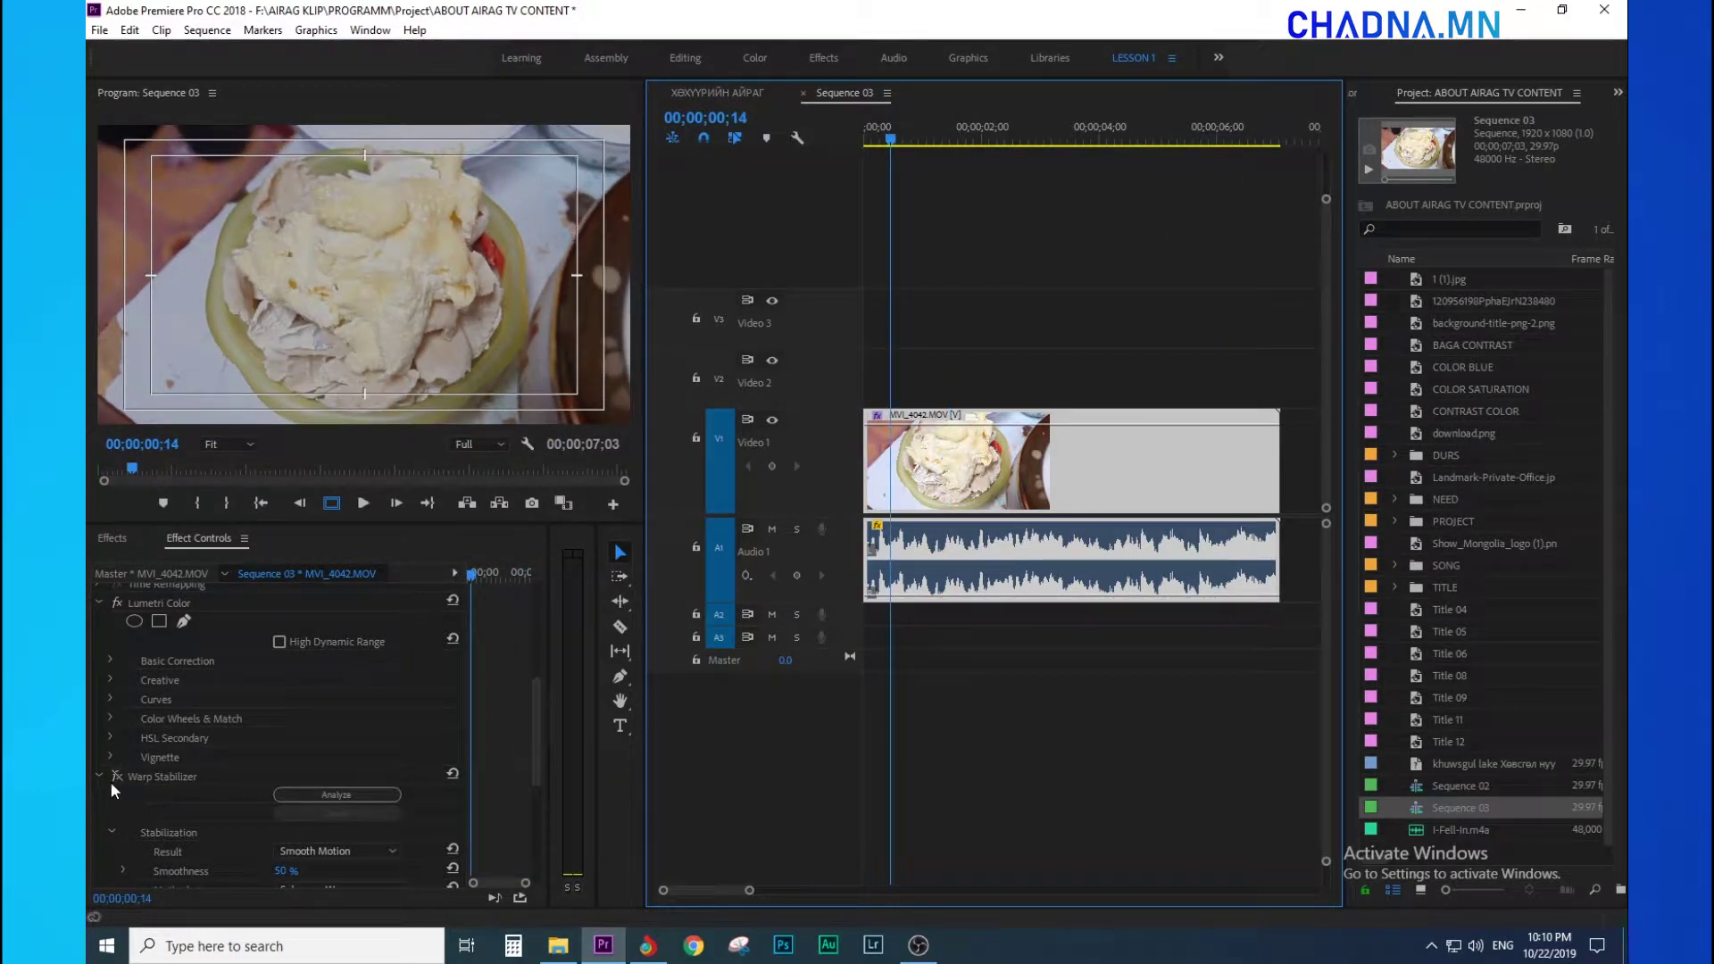
click(111, 780)
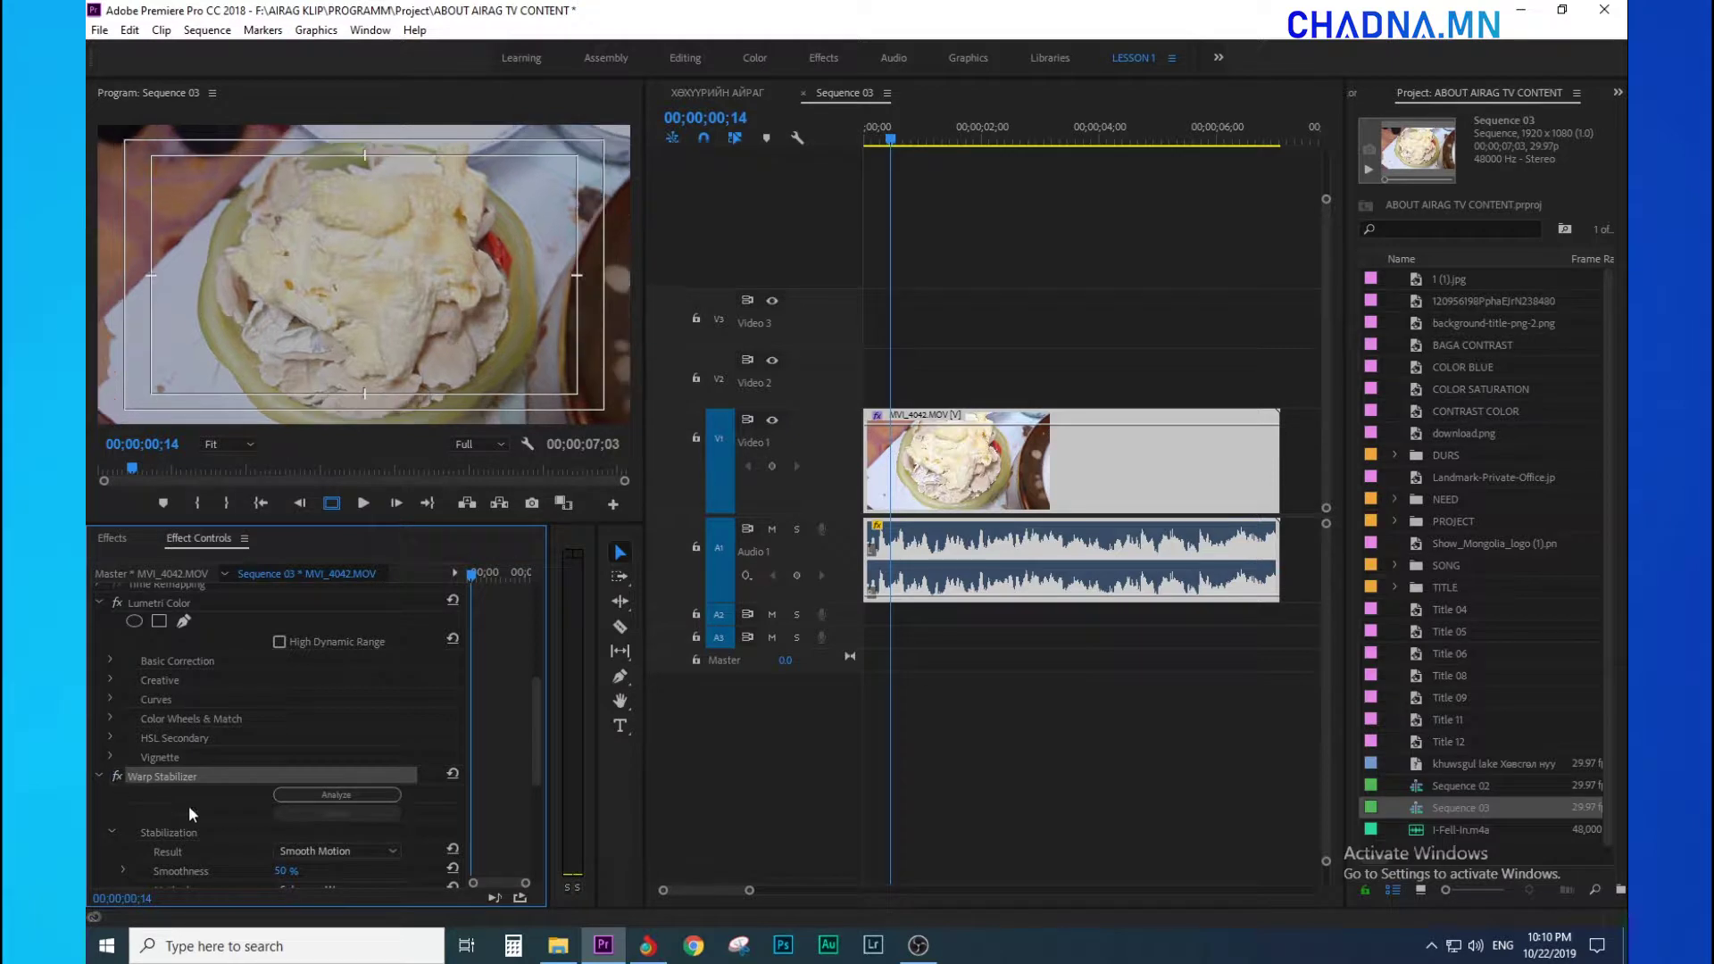
click(868, 137)
key(space)
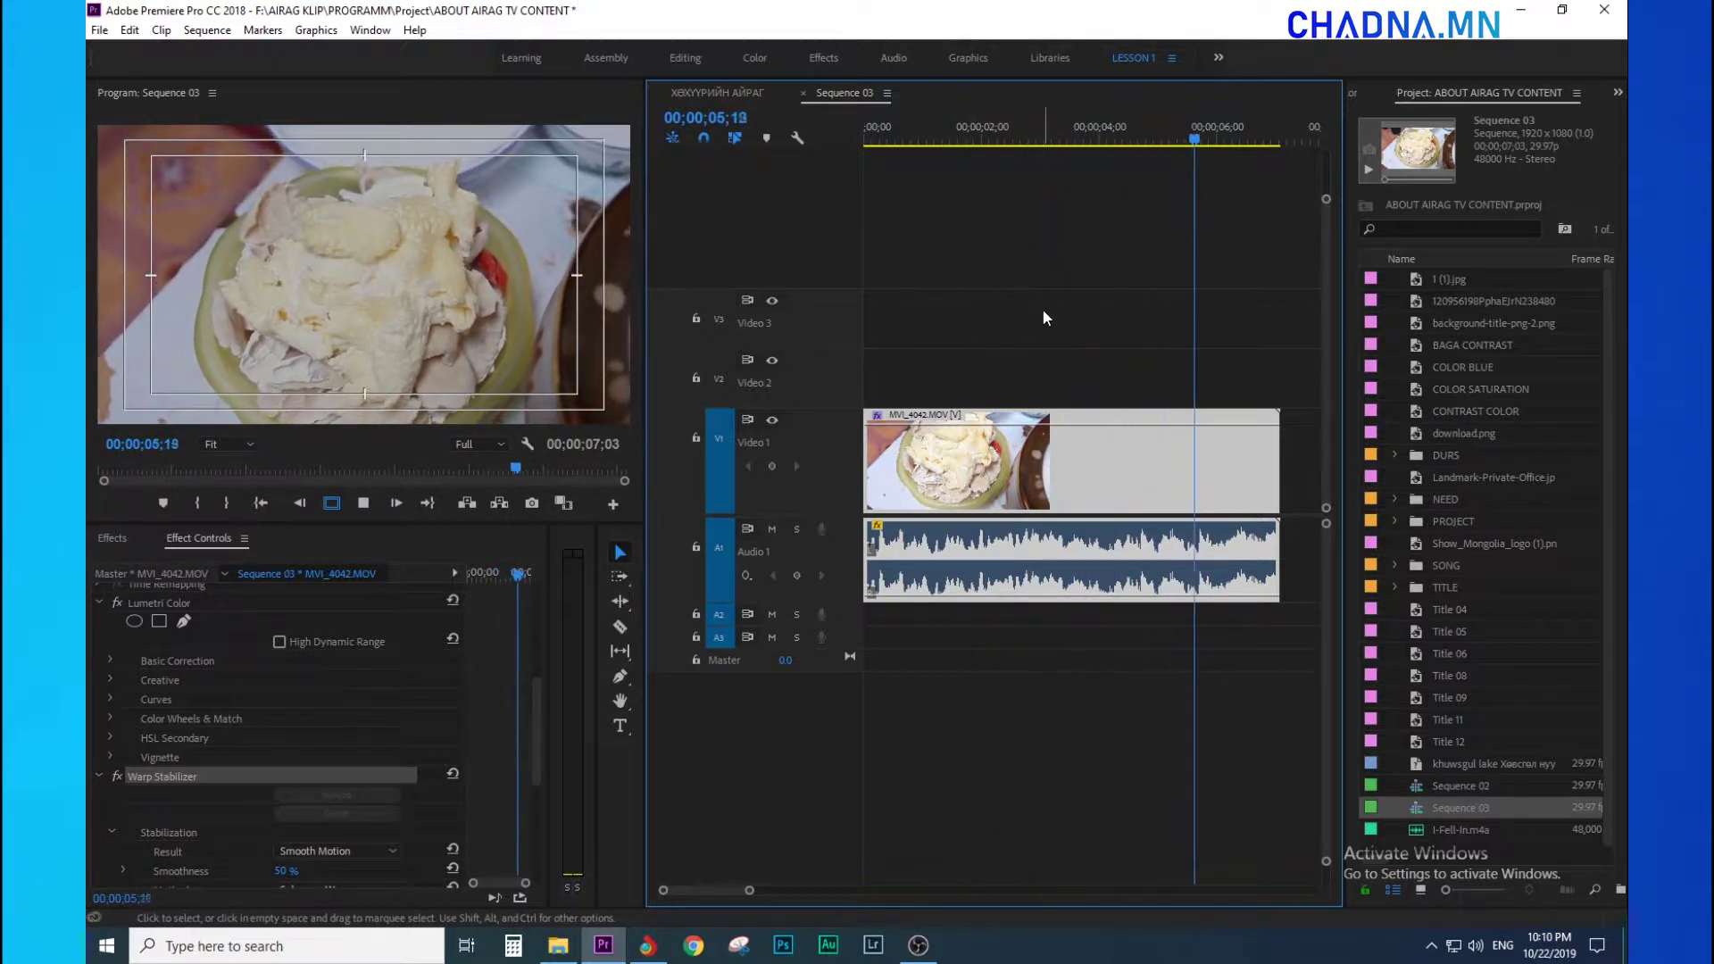
key(space)
click(1045, 134)
drag(1026, 153, 1040, 161)
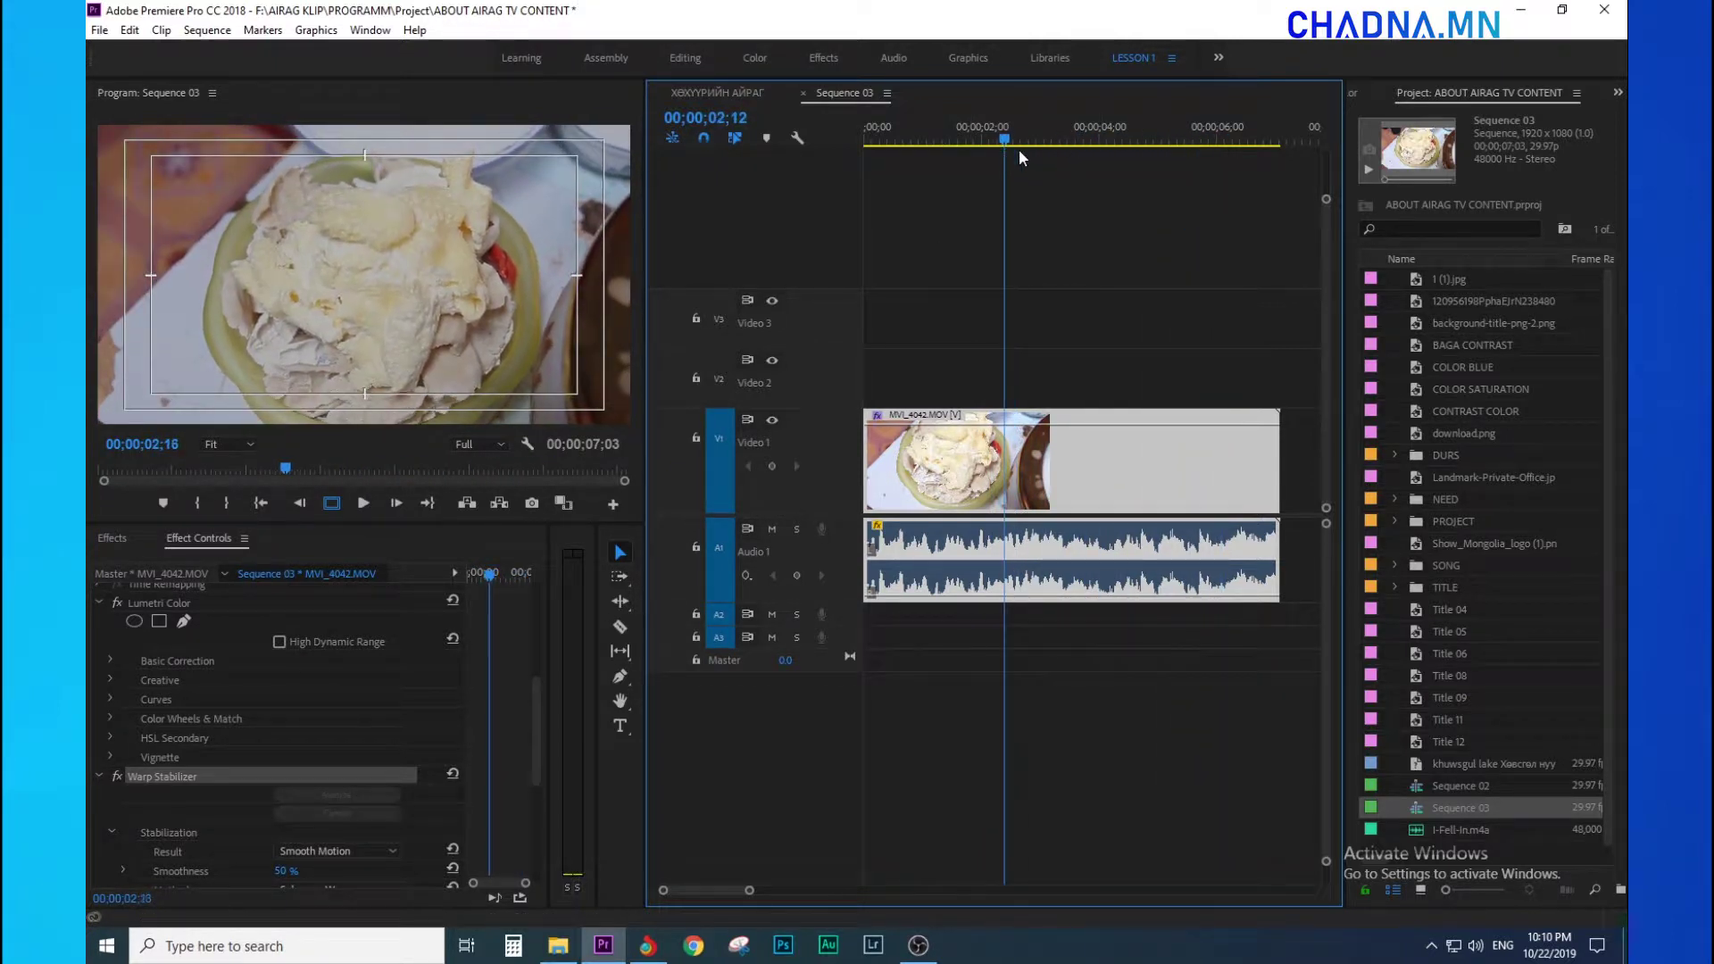
Razor the clip at 00;00;02;29, delete the trailing and opening pieces, and save the project
key(c)
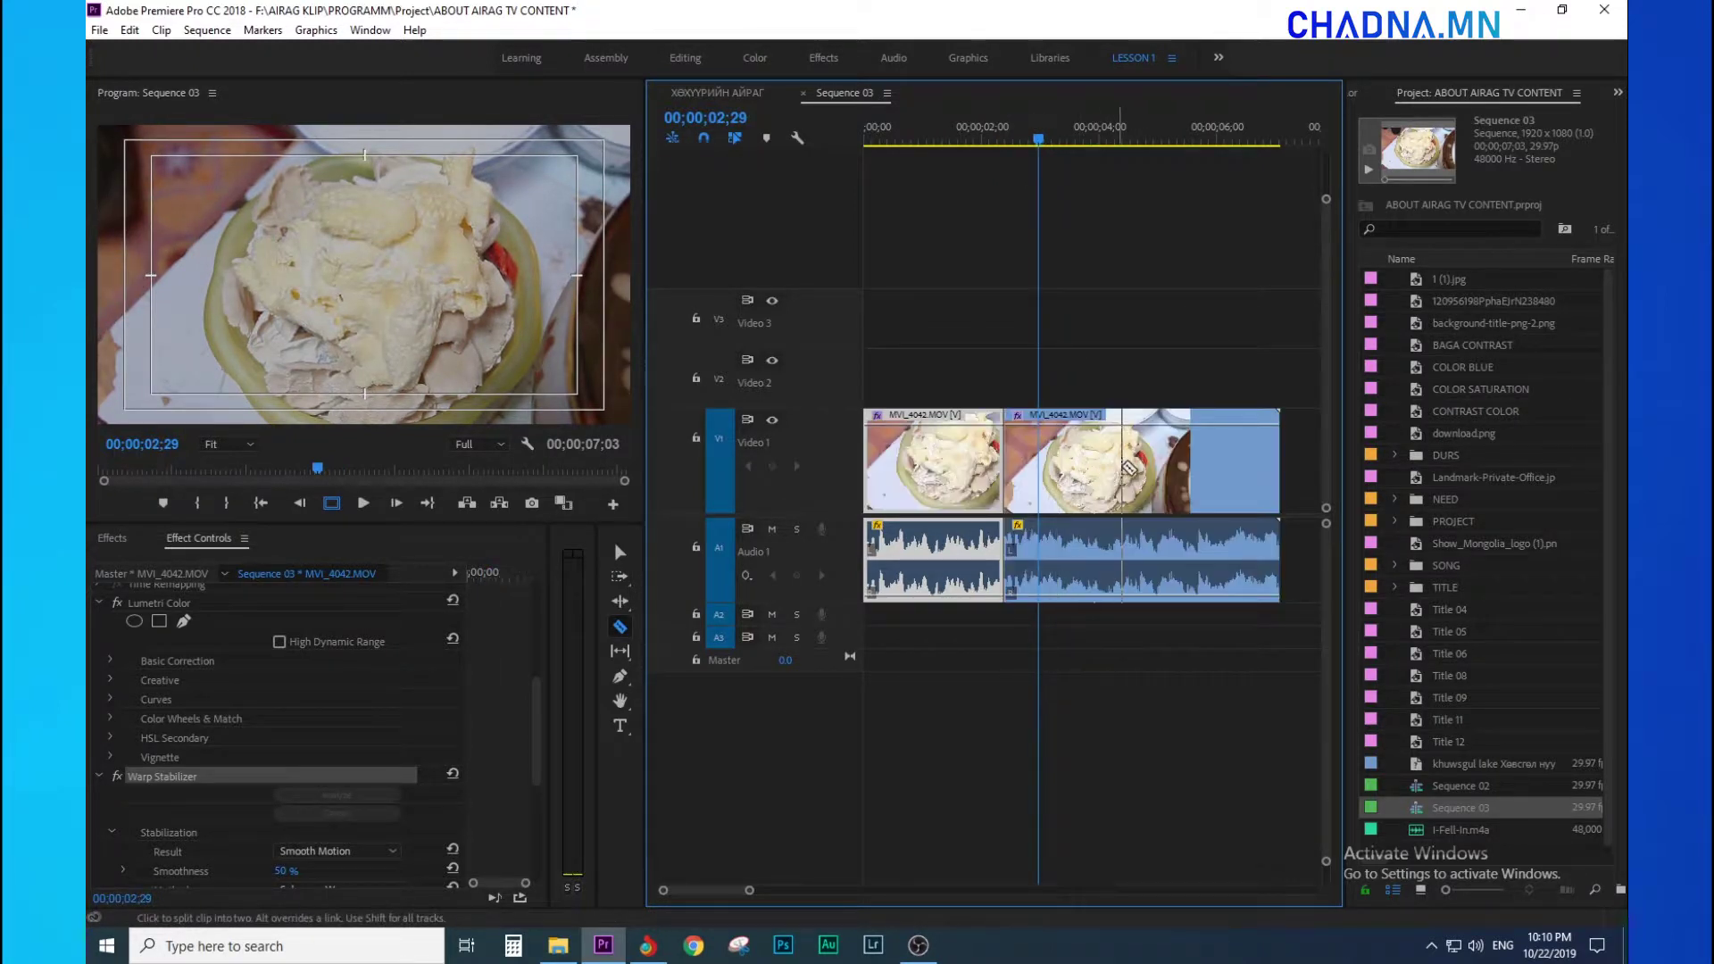
click(1121, 465)
key(b)
key(Delete)
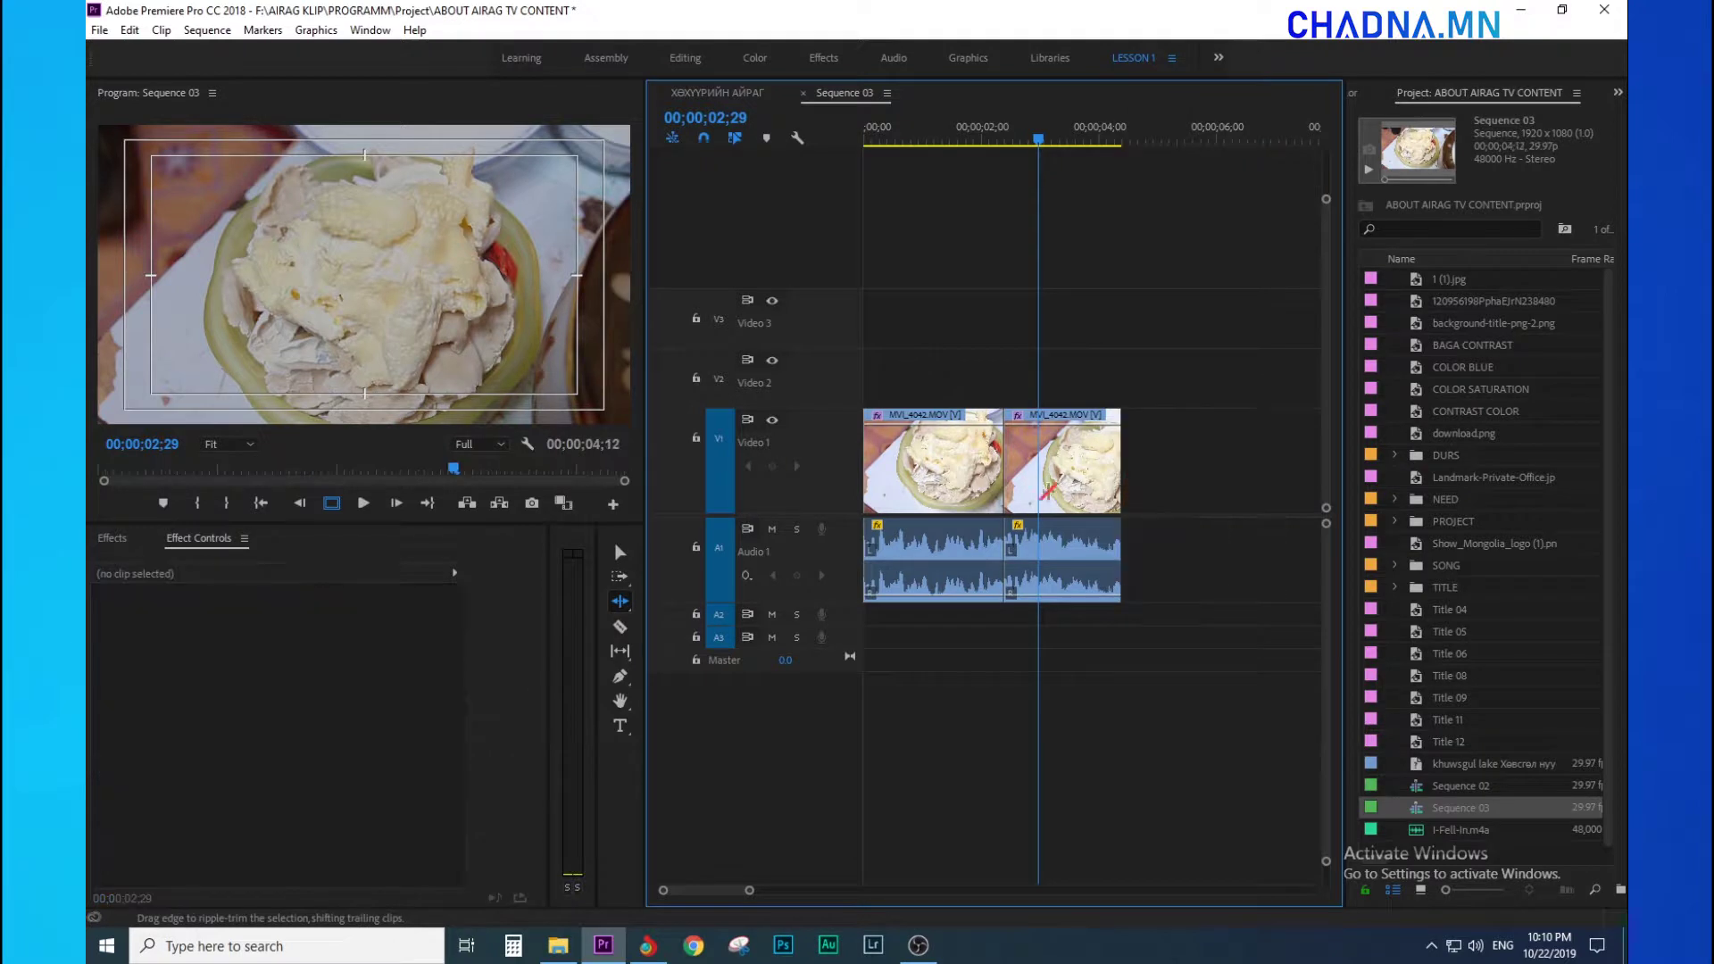
click(946, 464)
key(ctrl+s)
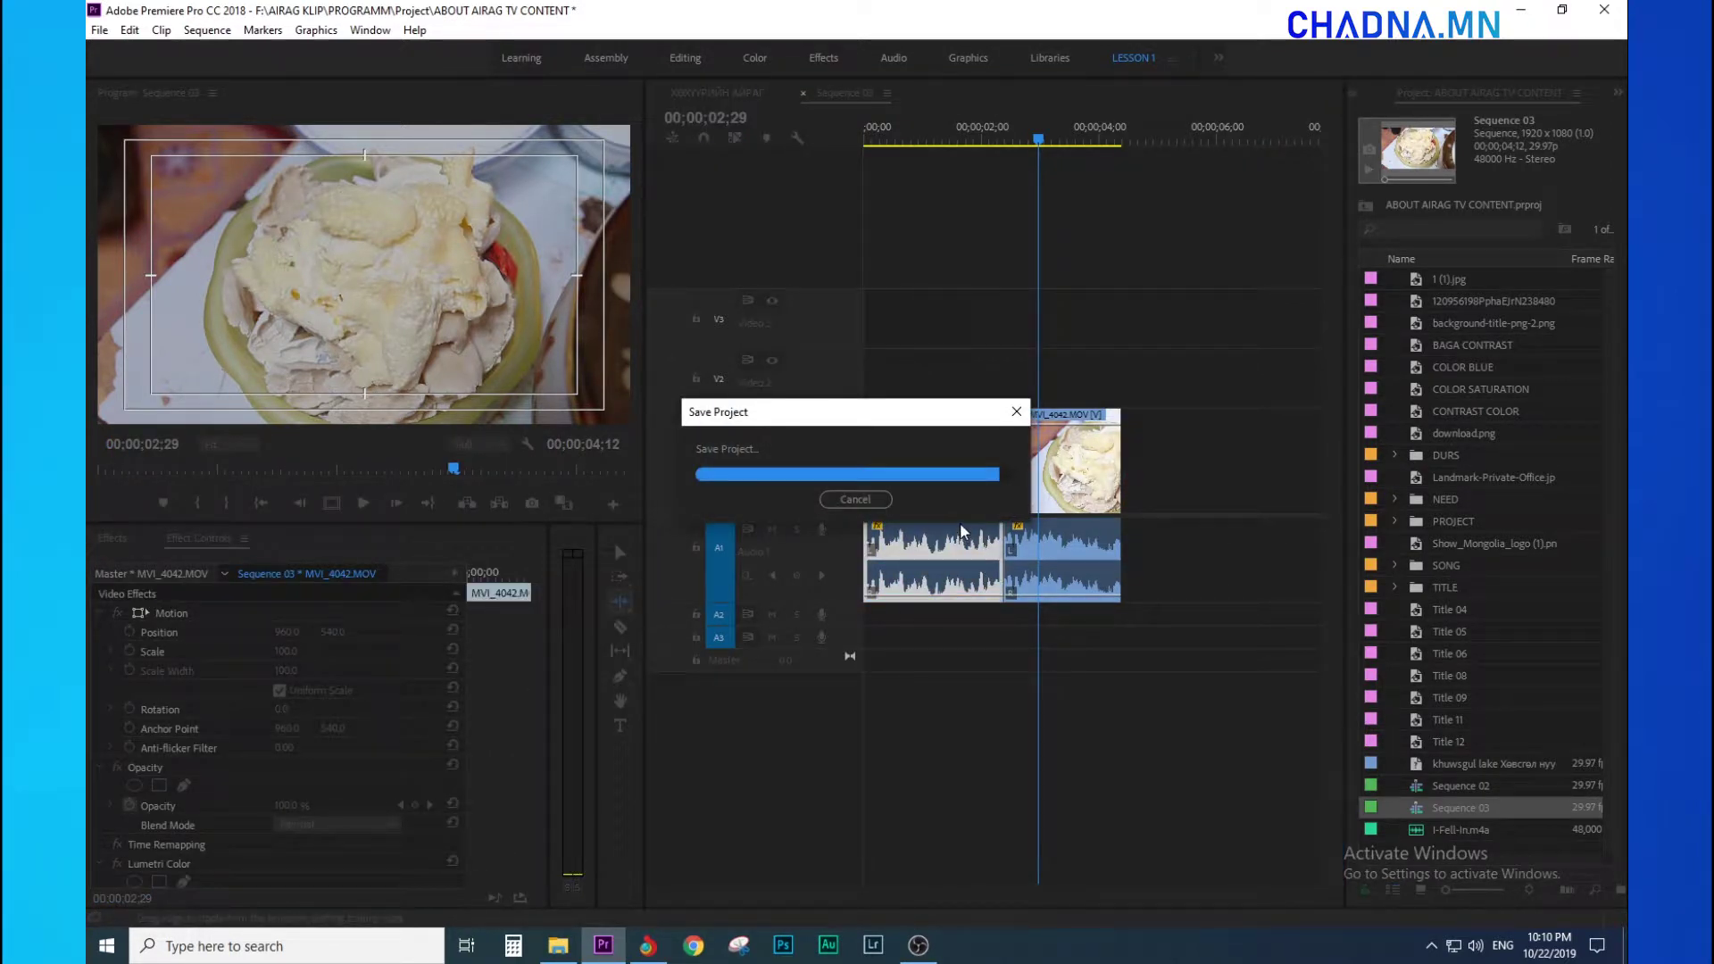
key(Delete)
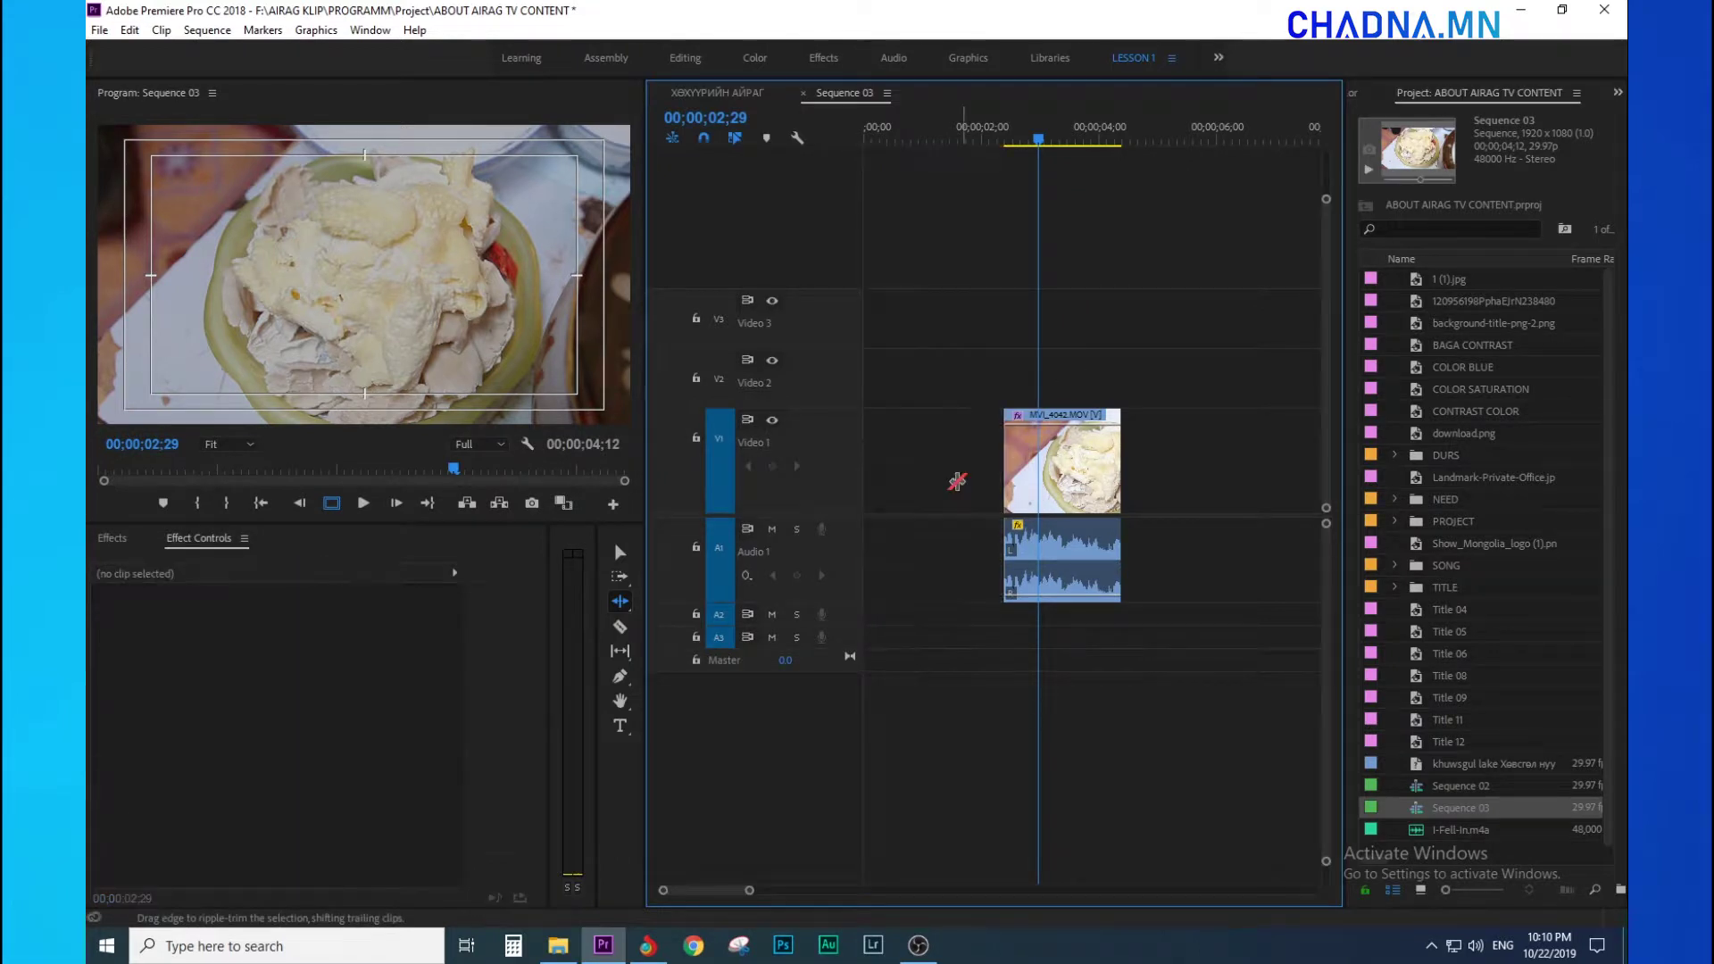
Retrim the remaining clip's start and end so Sequence 03 runs 00;00;06;07, checking by playback
key(v)
click(1004, 136)
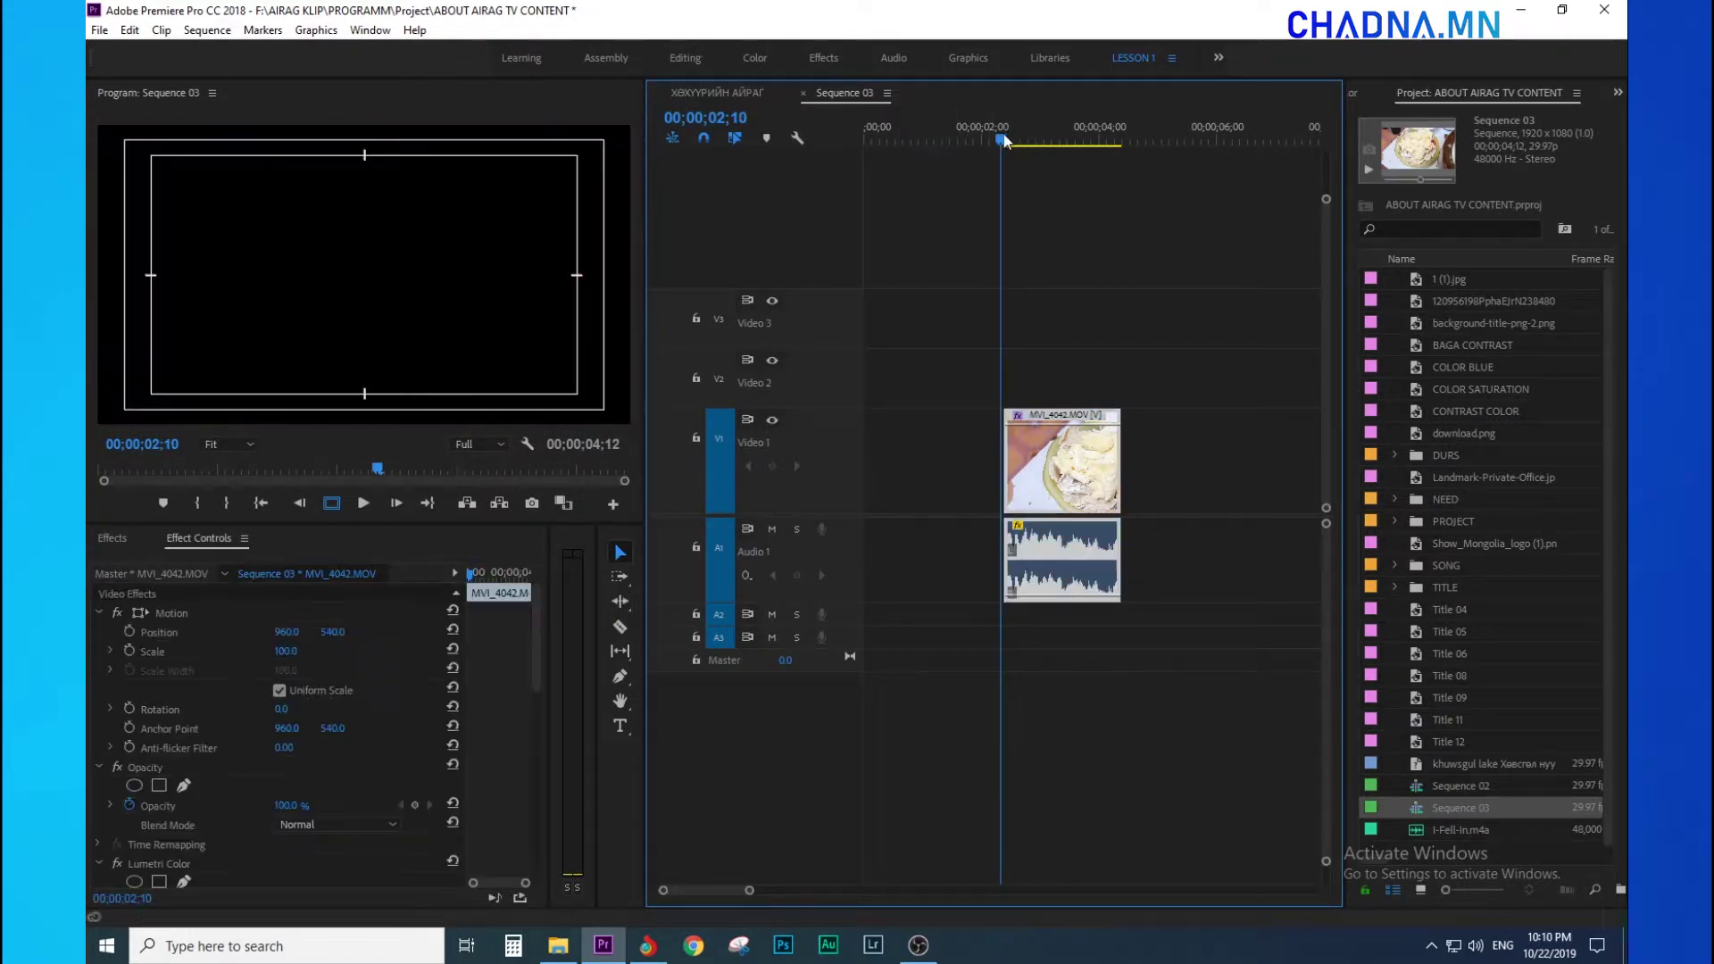
key(space)
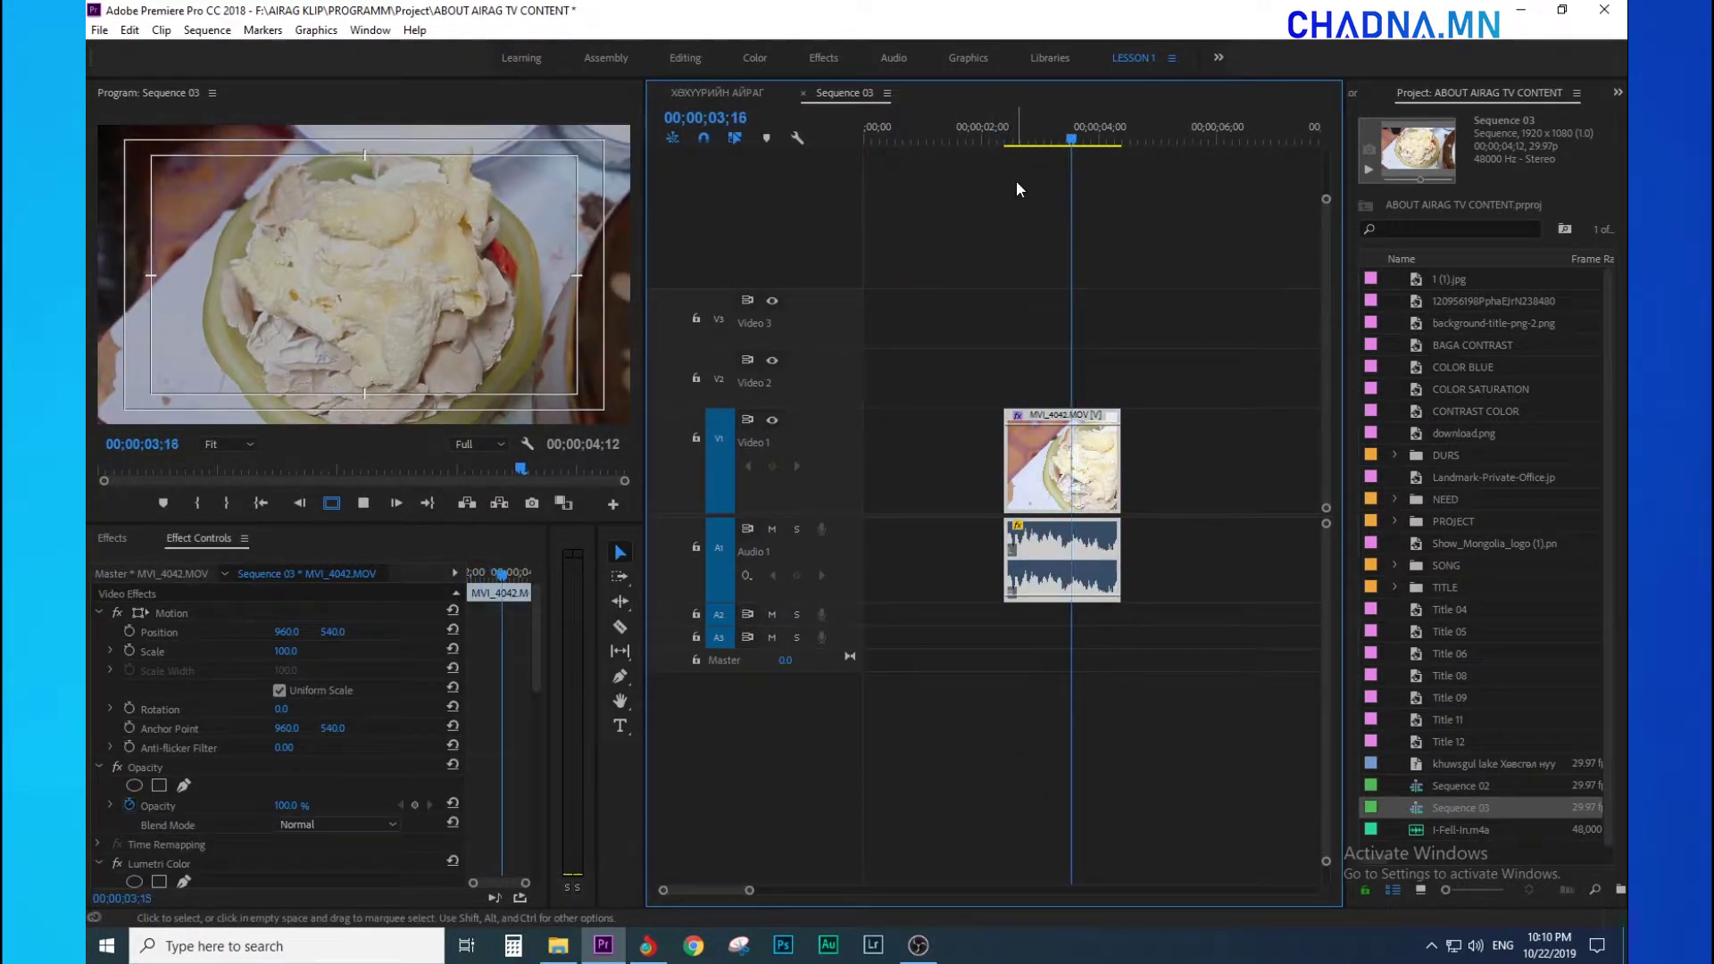
drag(1119, 464, 1229, 465)
drag(1007, 482, 1095, 500)
key(space)
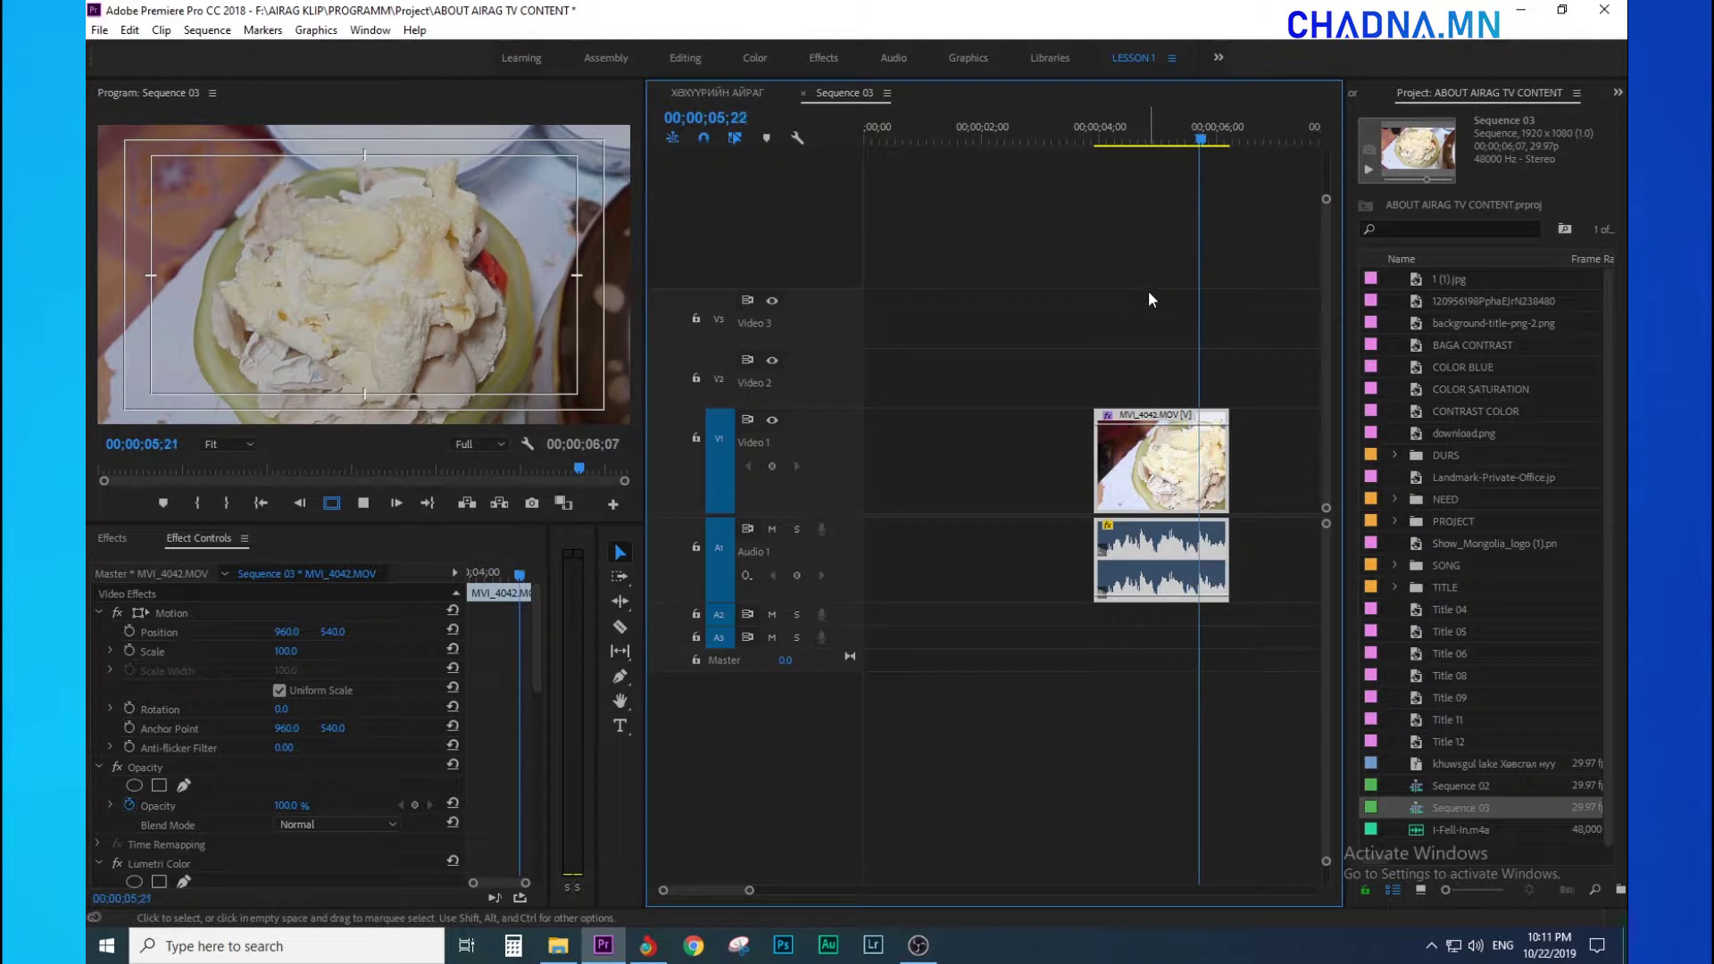
drag(1095, 483, 965, 482)
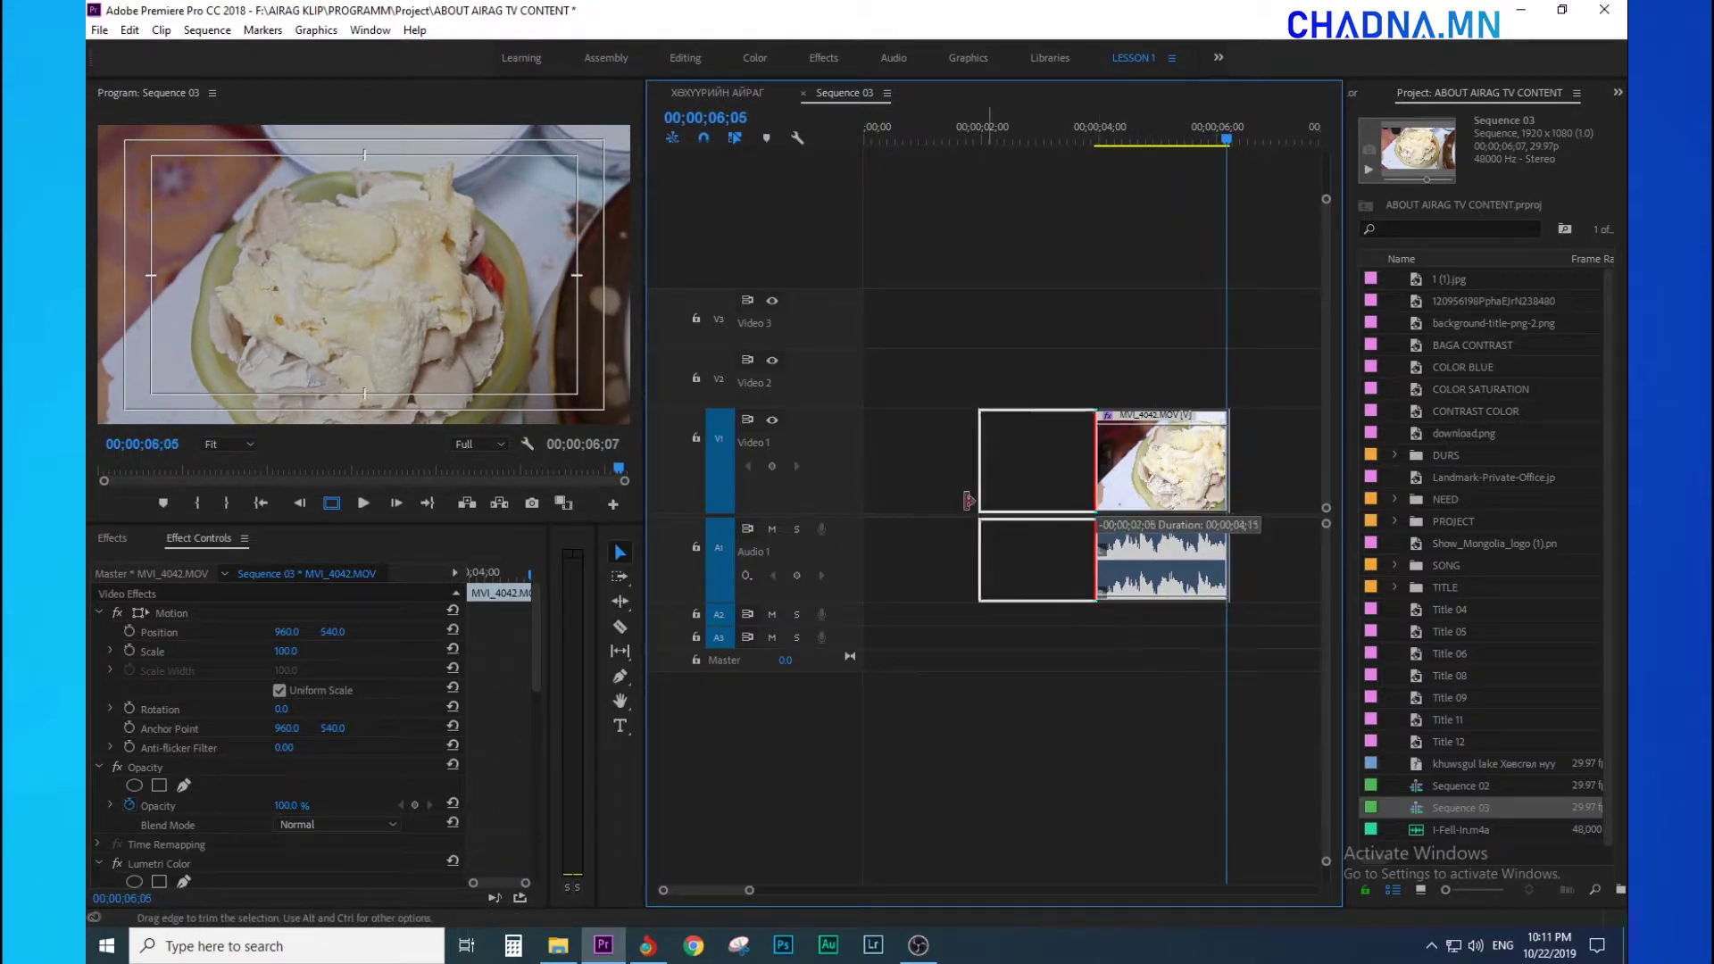
click(973, 134)
key(space)
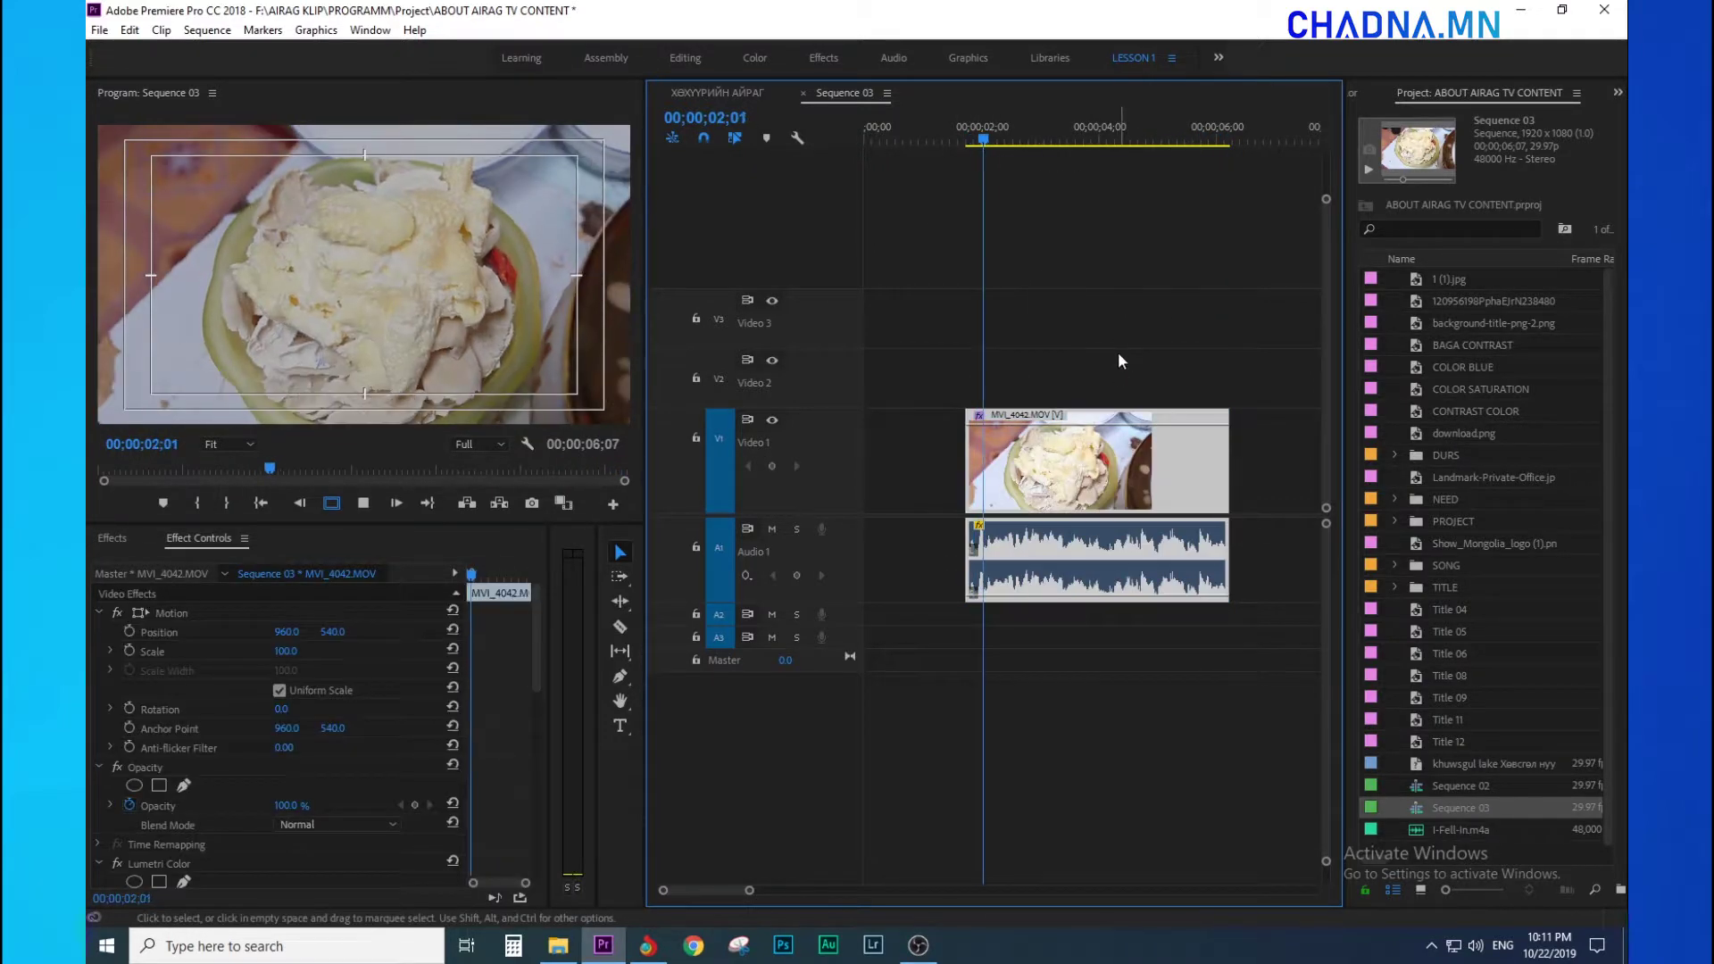
key(space)
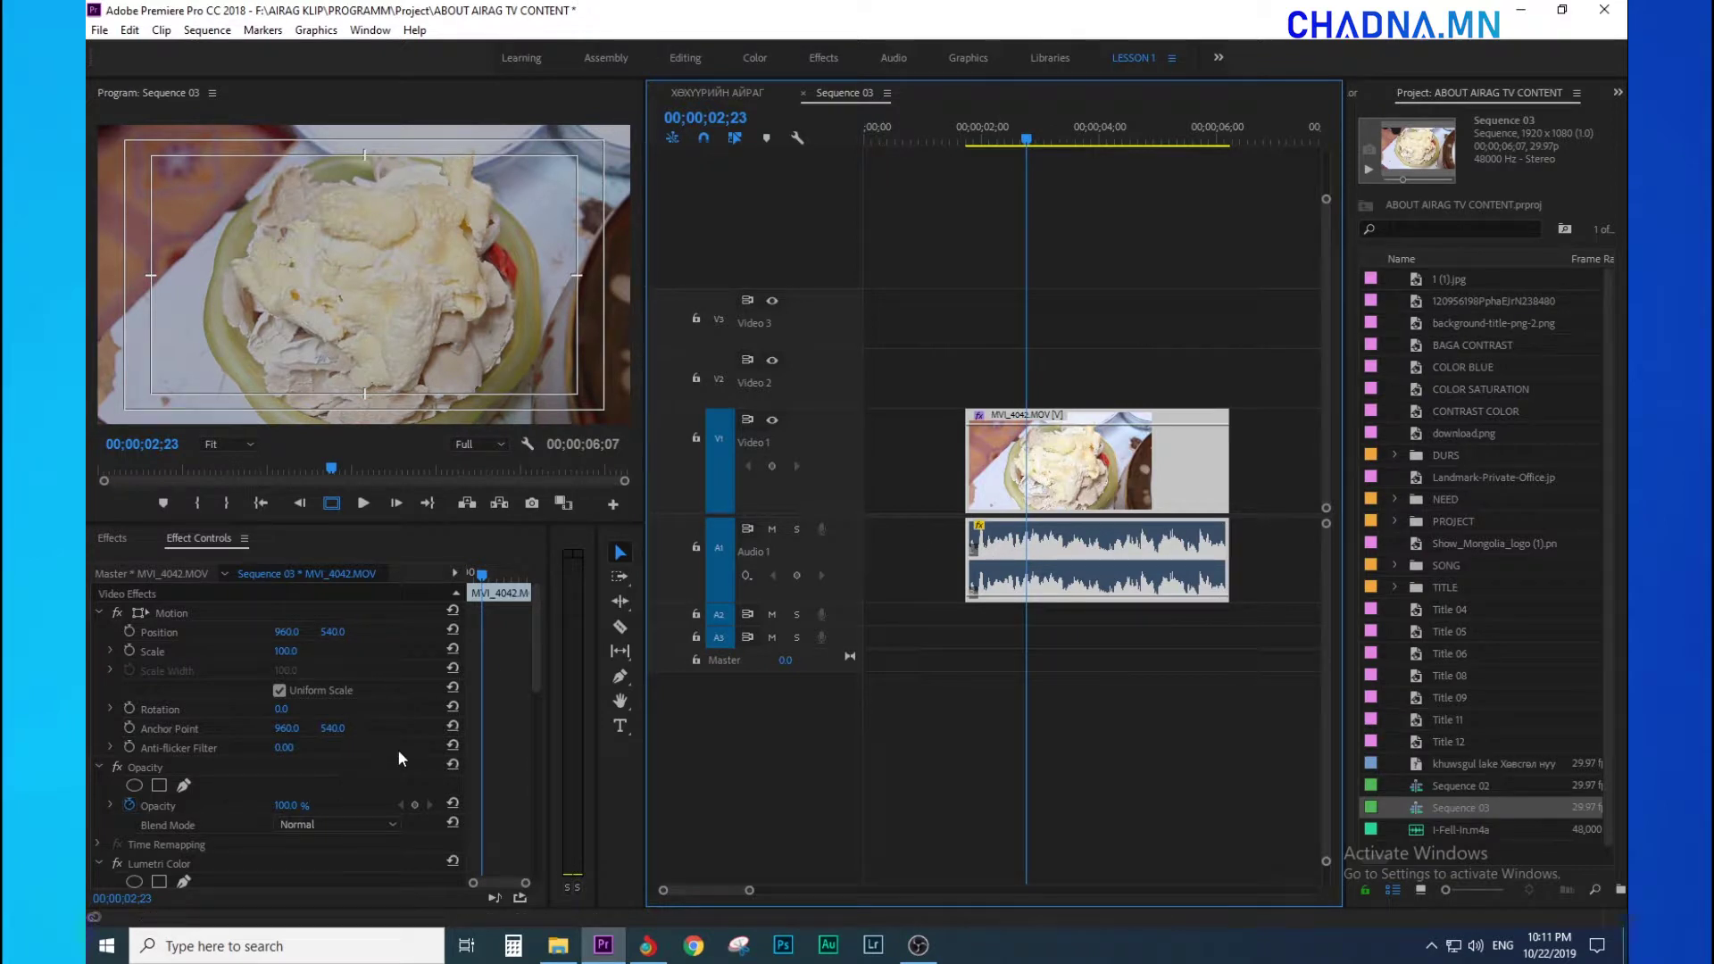
scroll(269, 797, down, 5)
scroll(410, 833, down, 5)
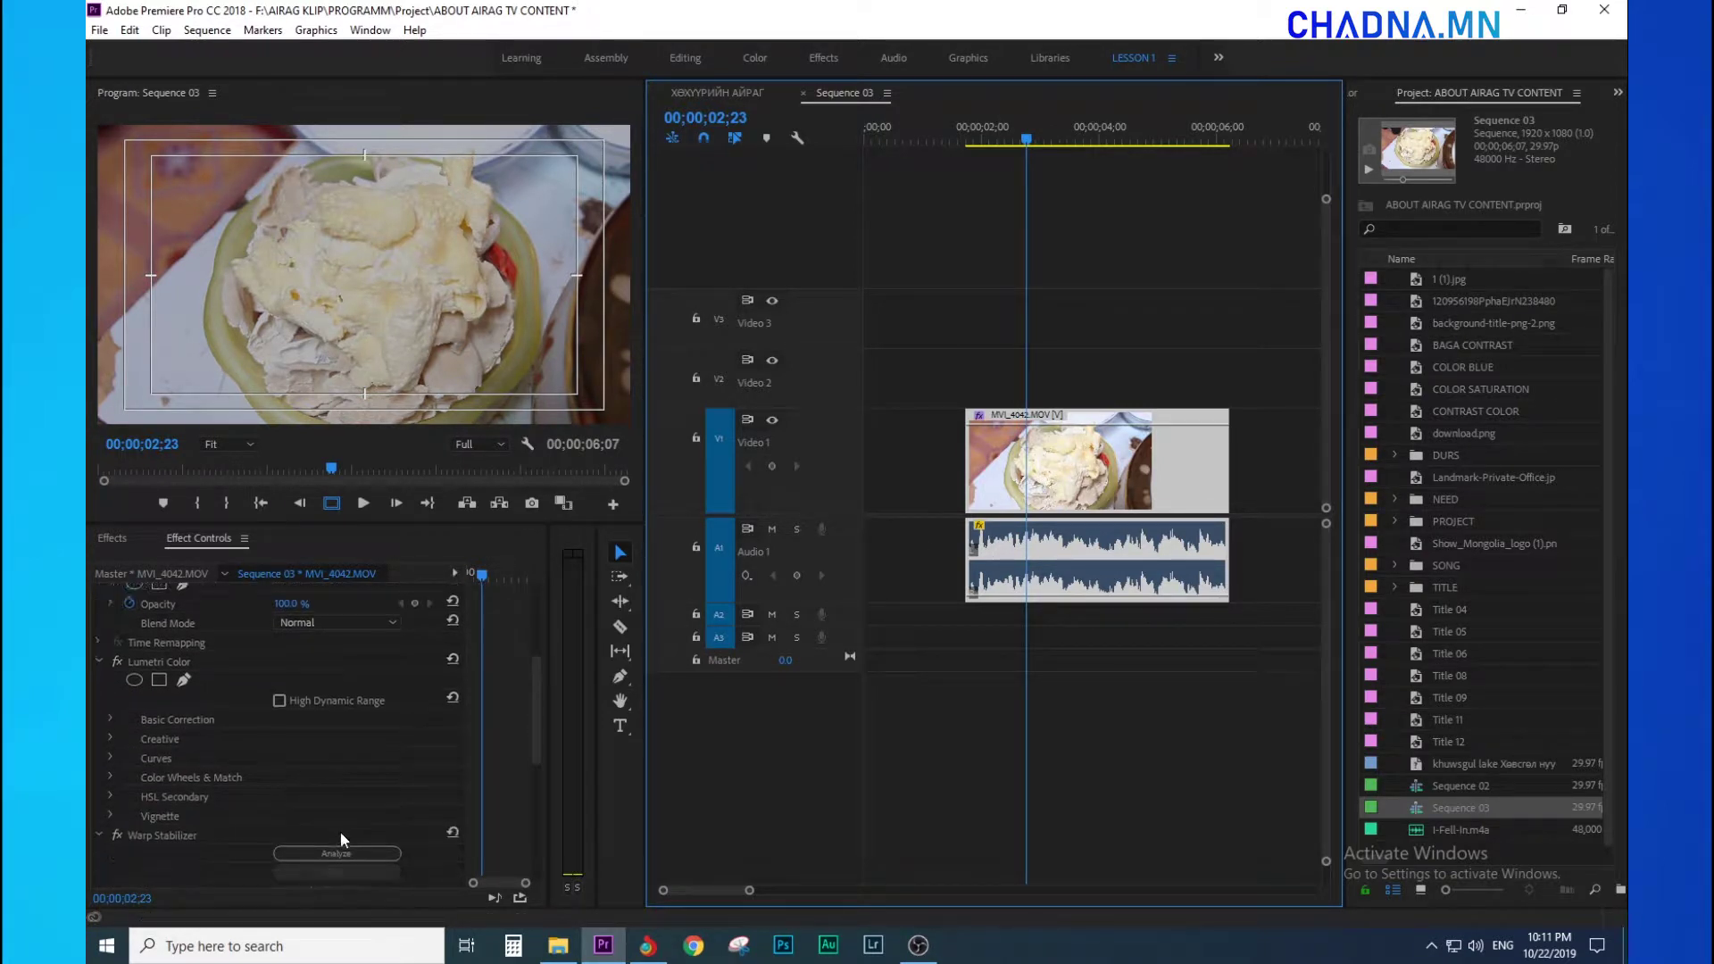
Set MVI_4042's Warp Stabilizer Result to No Motion, then play and scrub the clip to check it
click(317, 745)
click(332, 760)
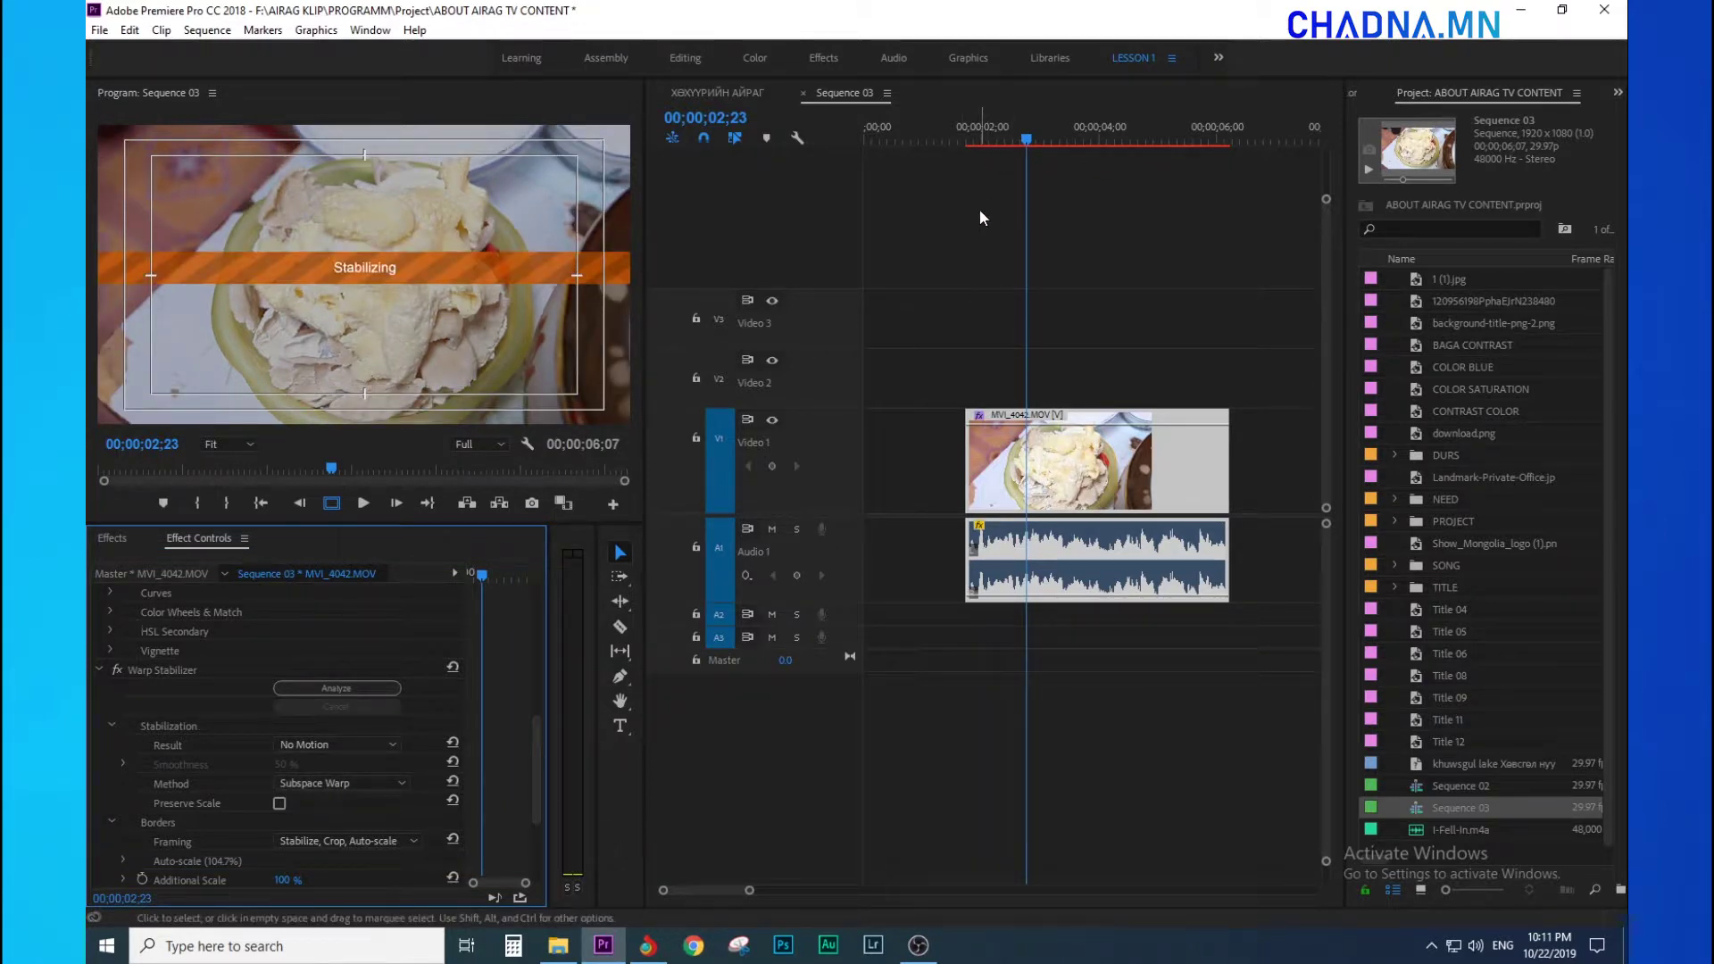
click(969, 136)
key(space)
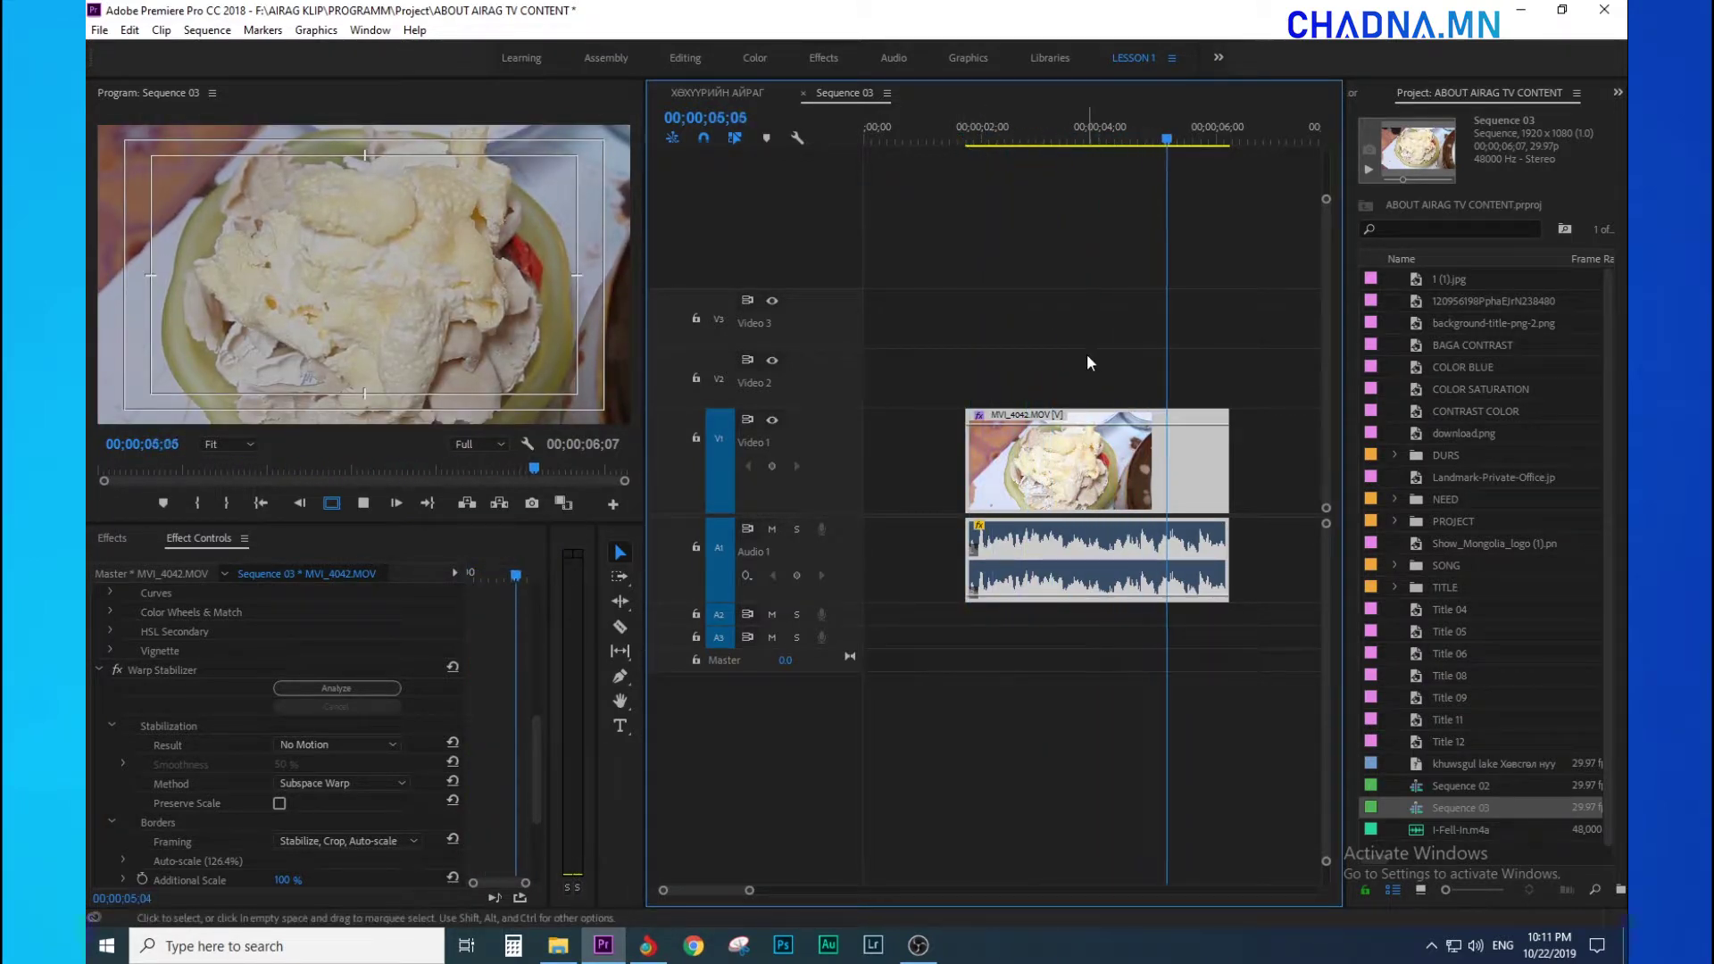
click(938, 147)
drag(938, 146, 1177, 143)
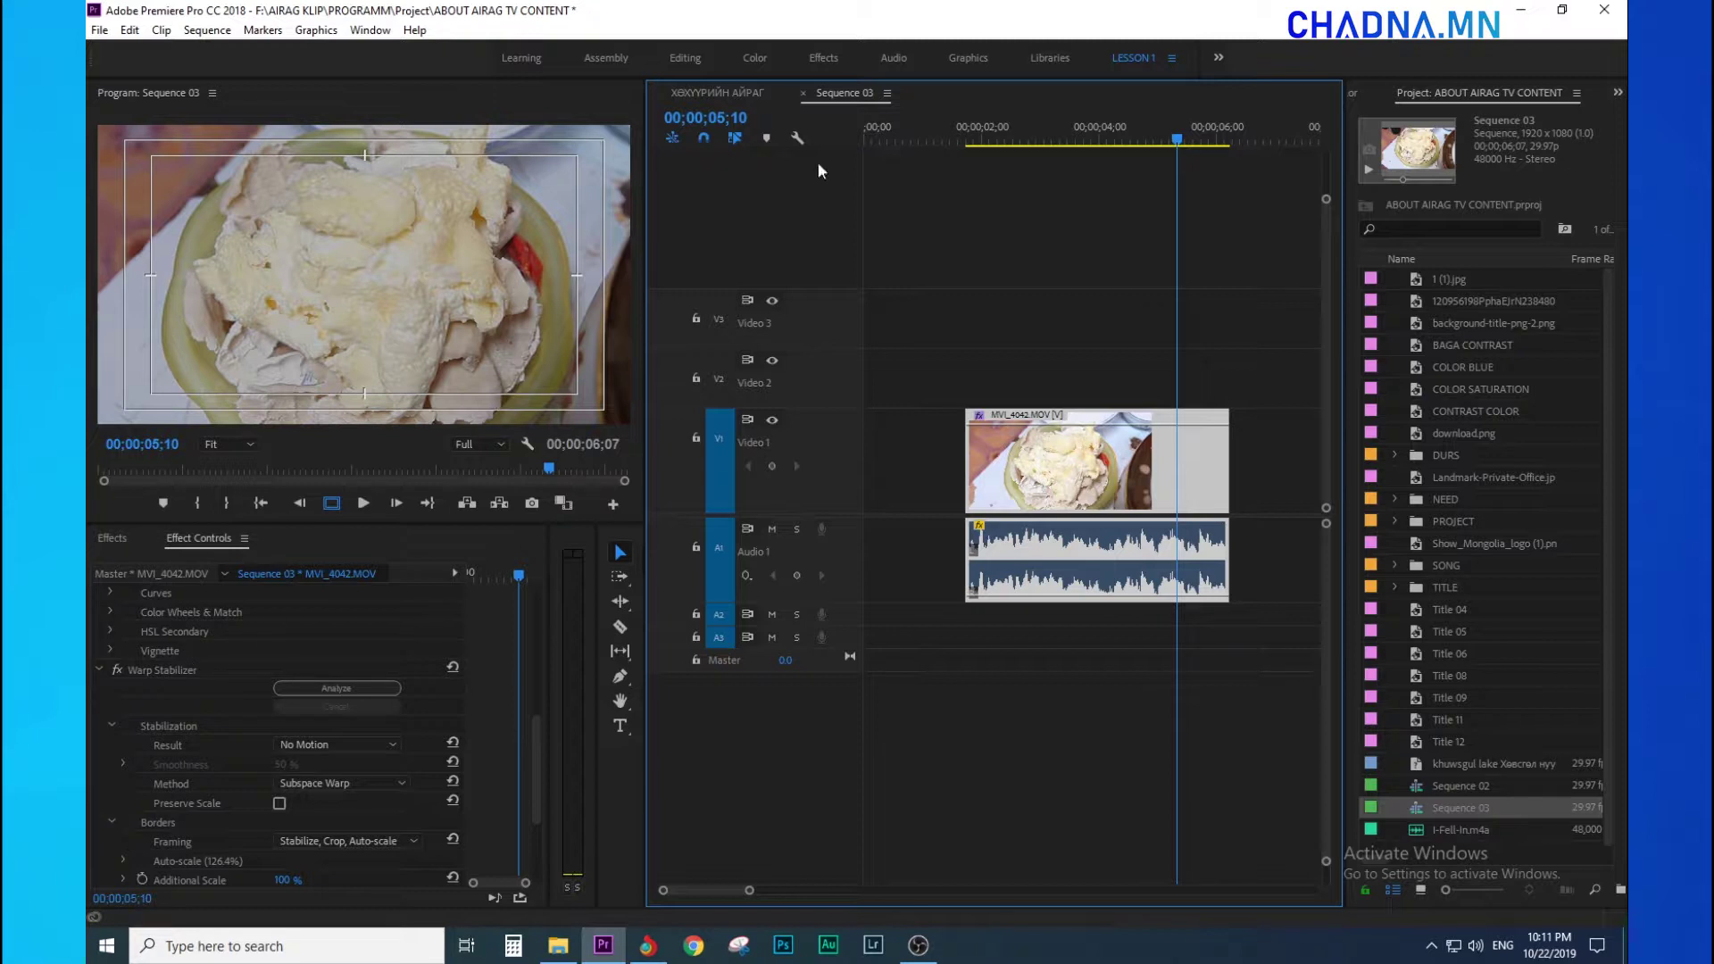
drag(1177, 141, 1200, 139)
key(minus)
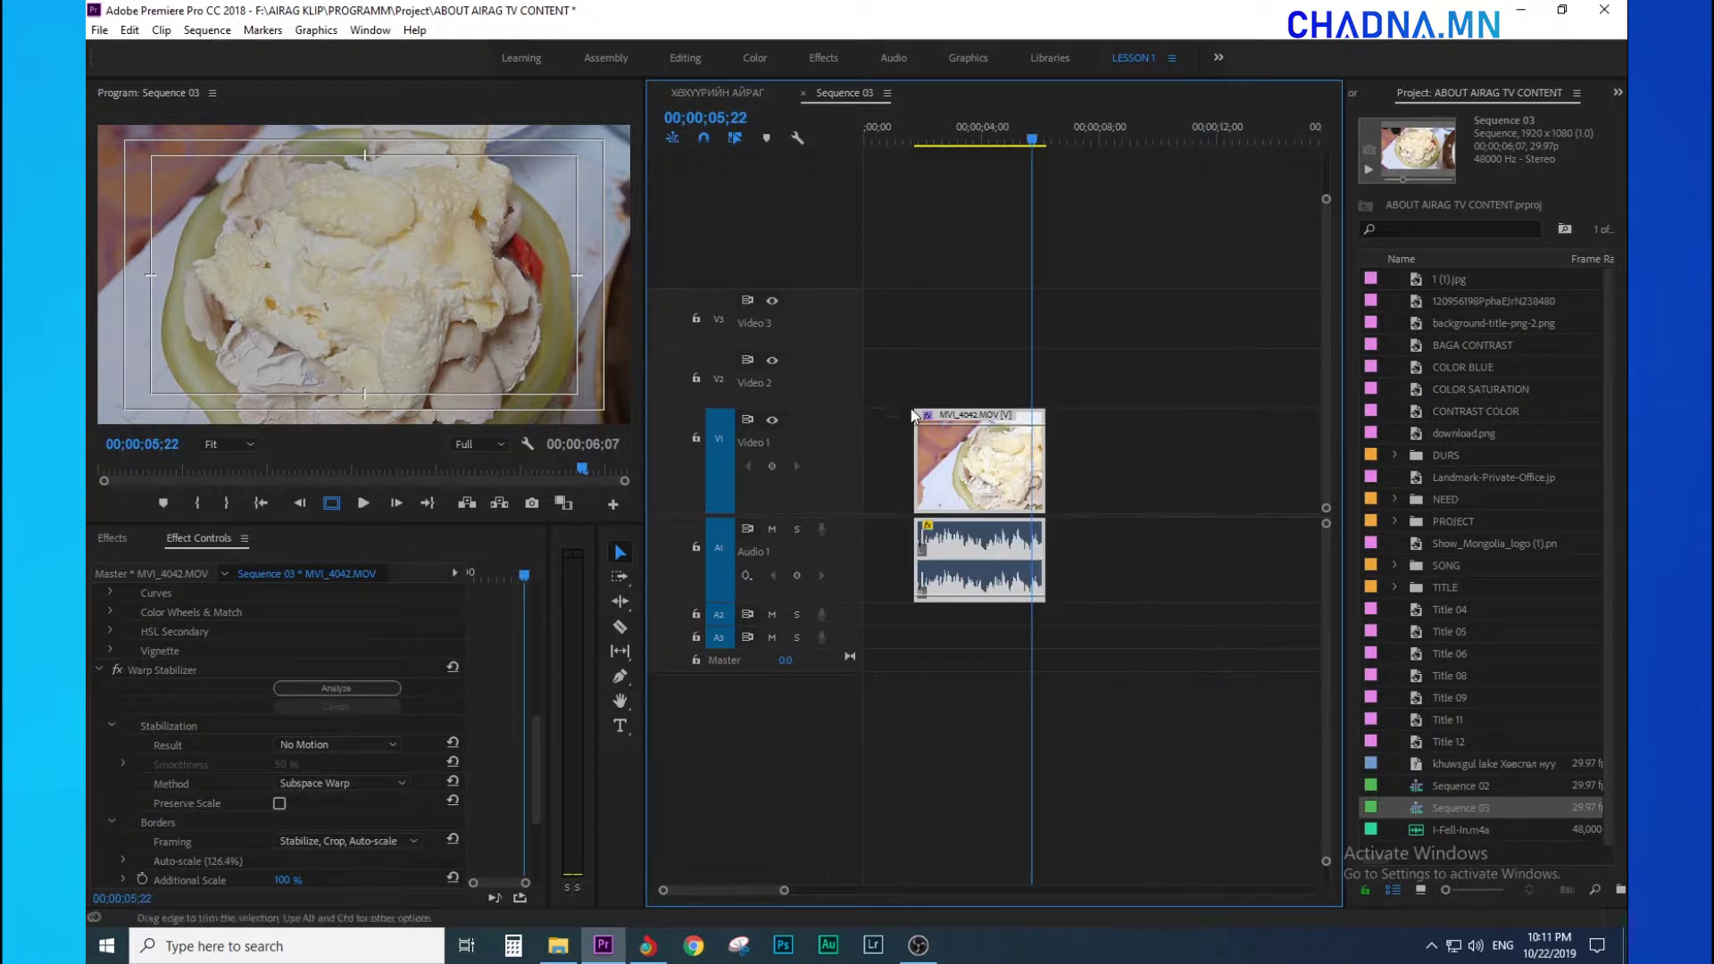
Zoom and scrub through the ХӨХҮҮРИЙН АЙРАГ sequence to review its clips
key(minus)
key(minus)
click(725, 94)
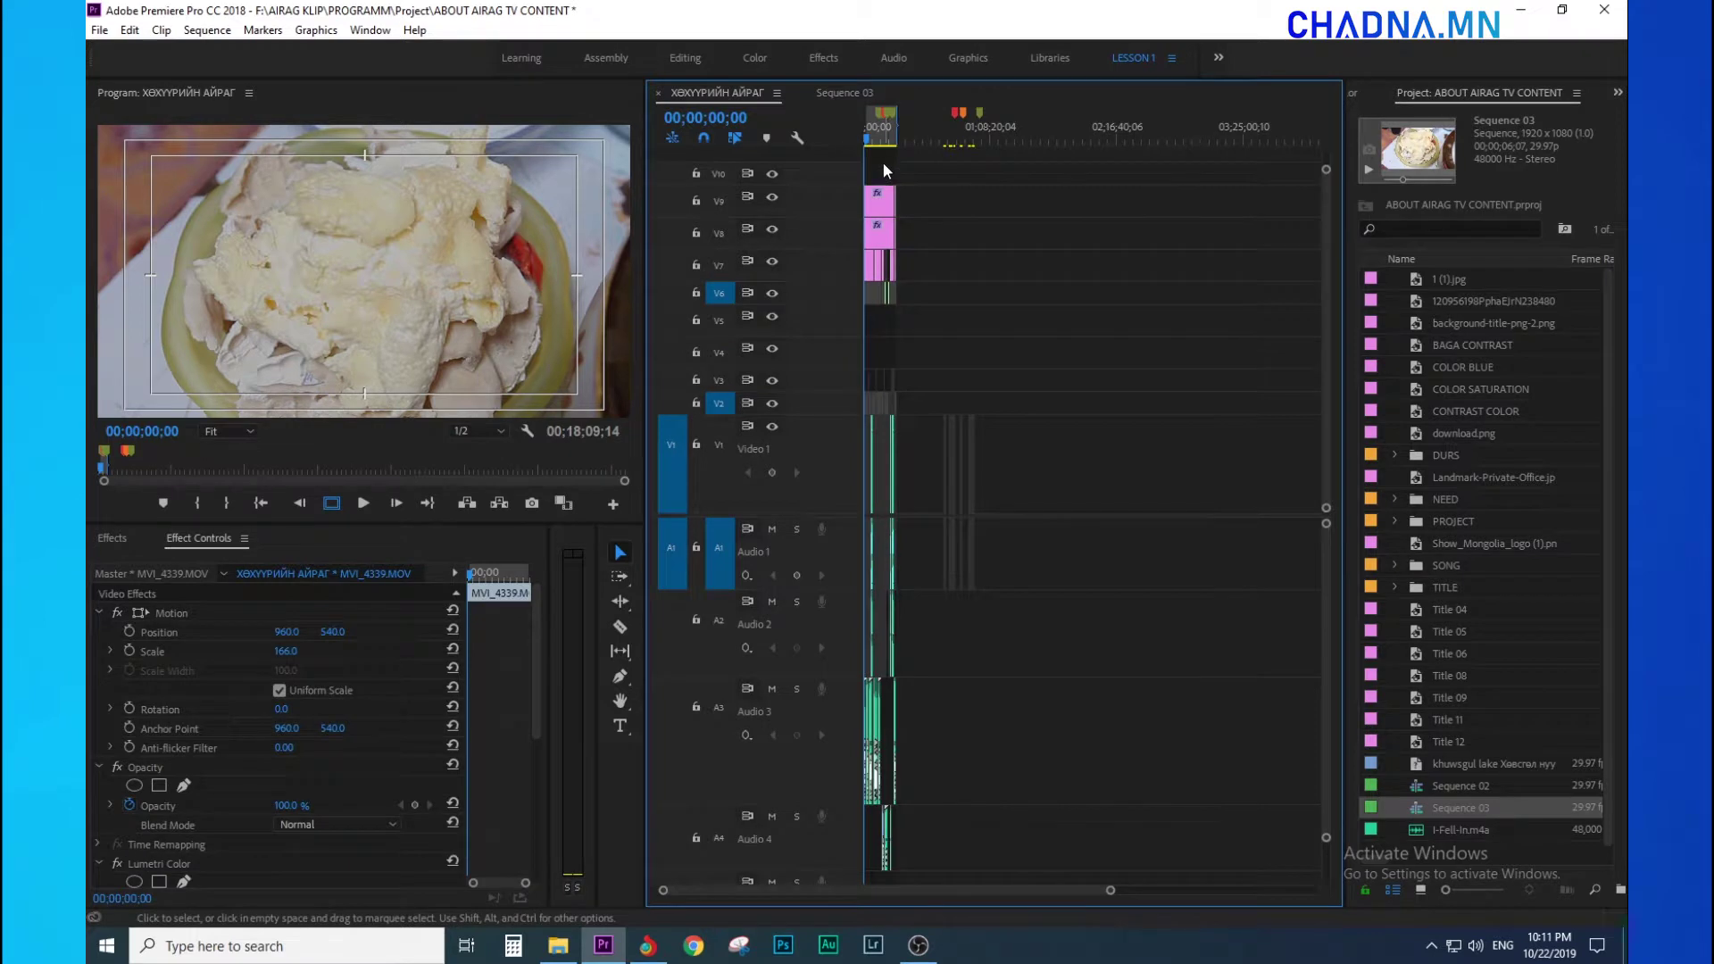
key(minus)
click(1155, 127)
key(equal)
key(equal)
key(equal)
click(871, 141)
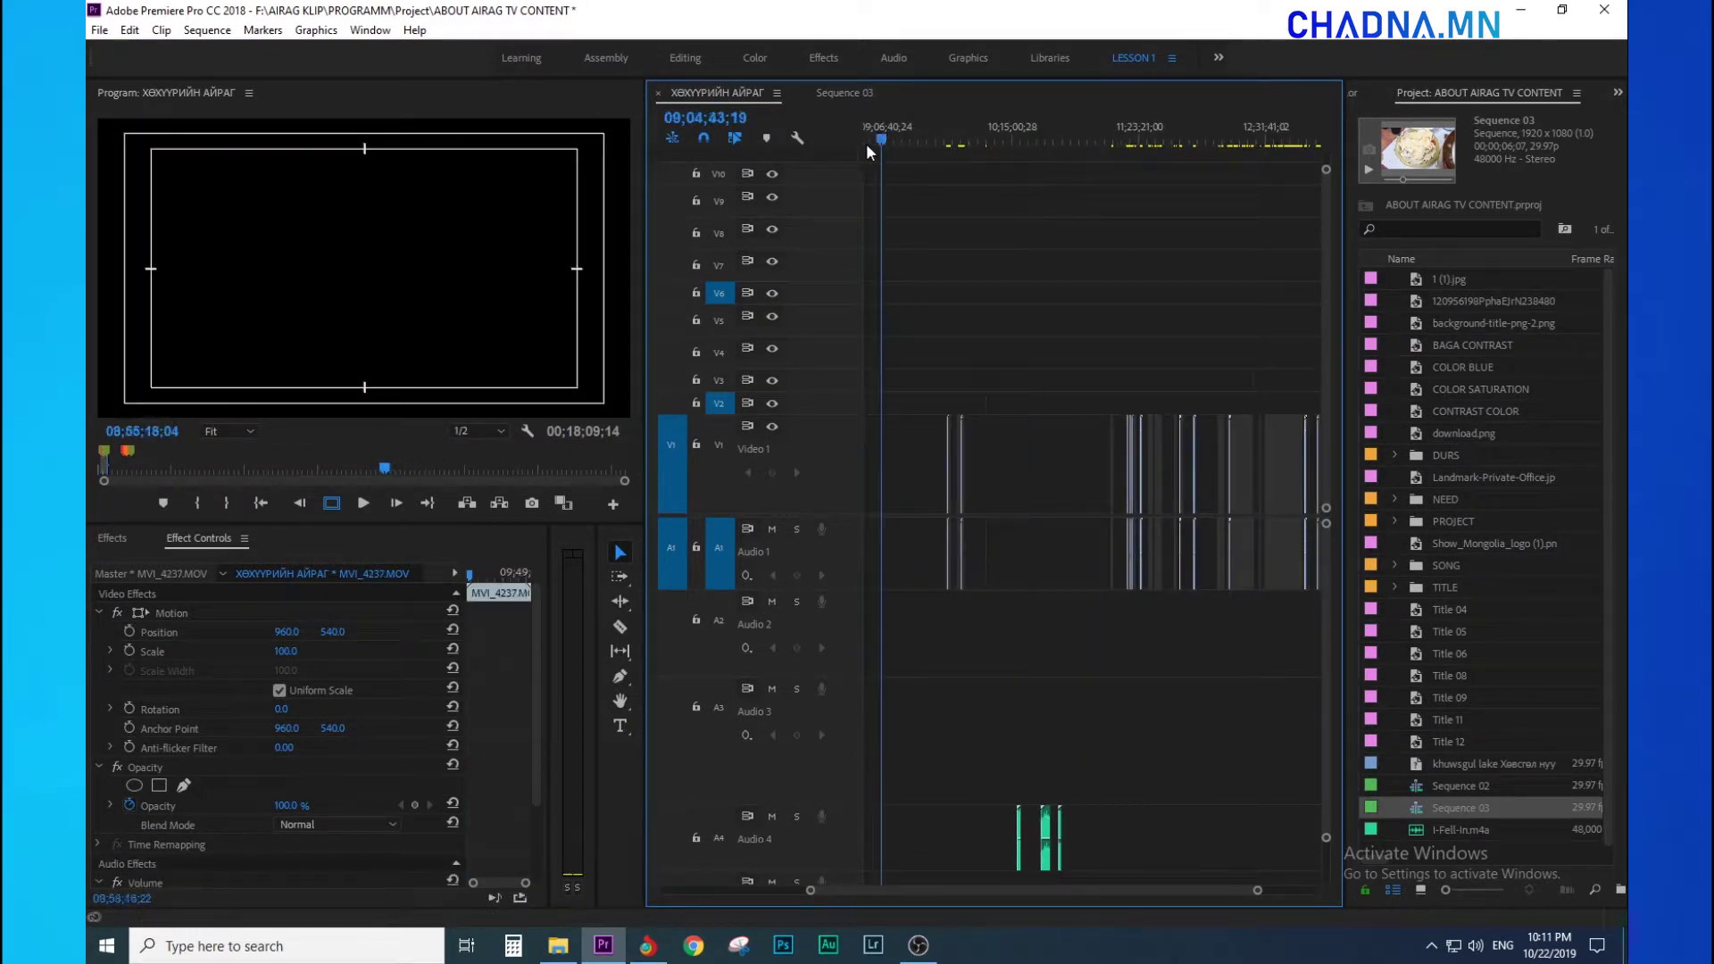
key(minus)
key(minus)
key(minus)
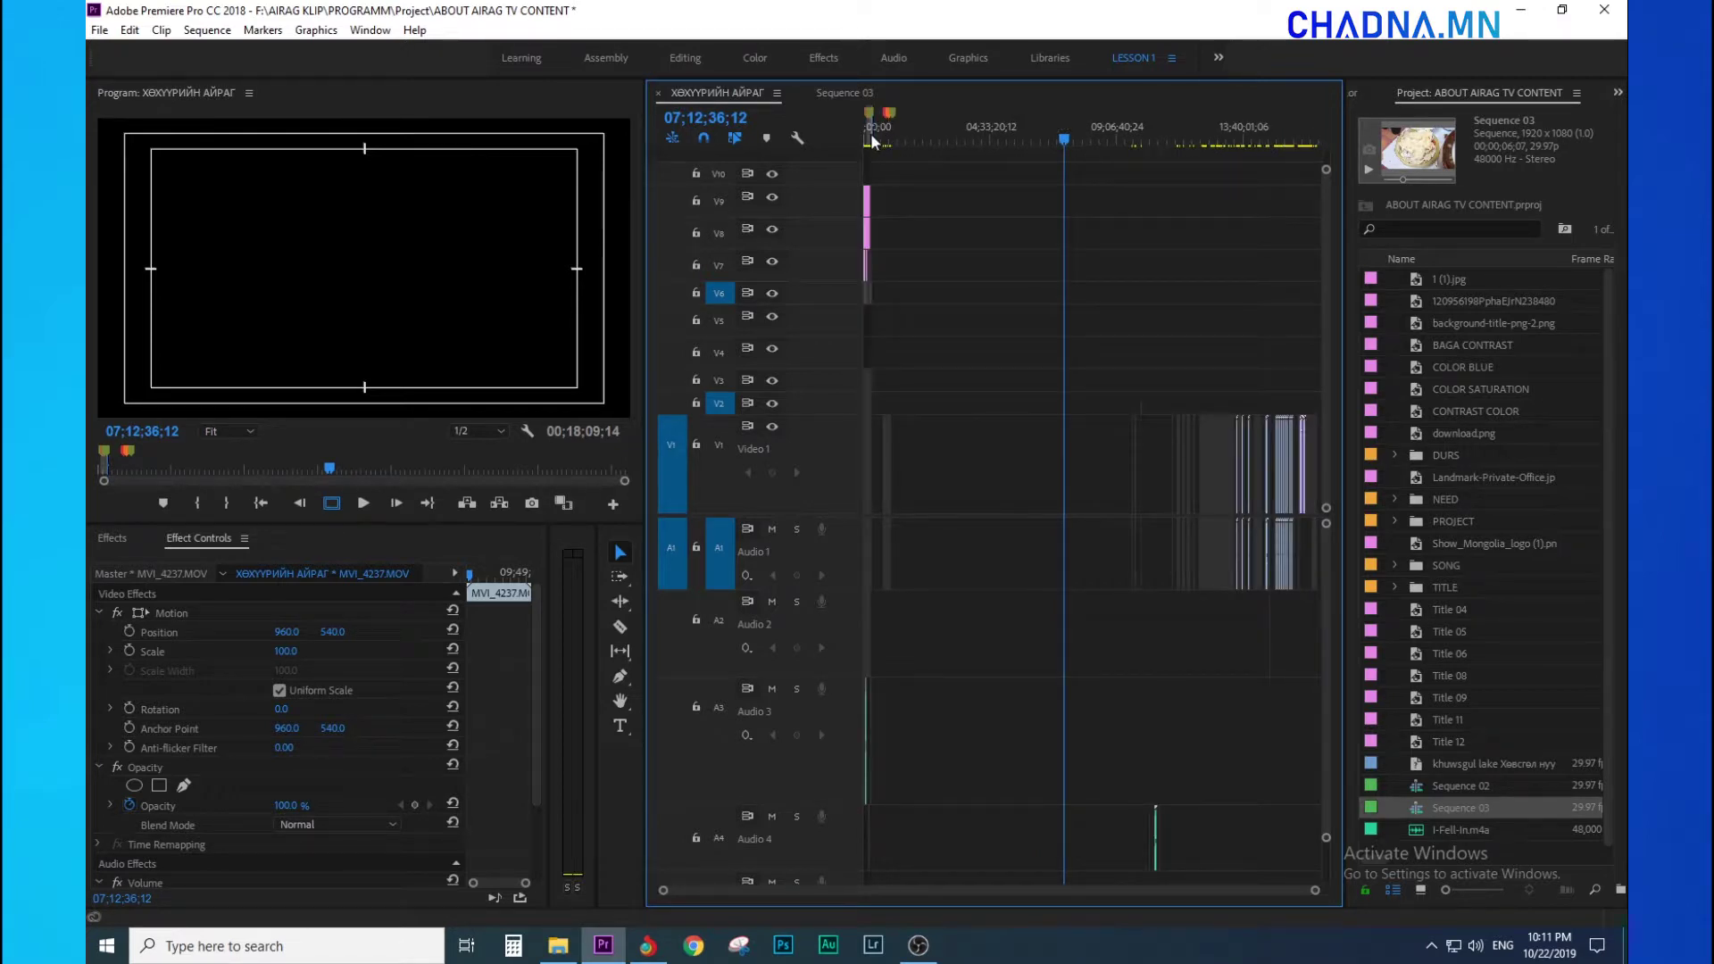
key(equal)
In Sequence 03, slide MVI_4098.MOV right after MVI_4042.MOV, bringing the length to 00;00;09;03
click(845, 93)
click(923, 134)
click(910, 138)
key(equal)
key(equal)
key(equal)
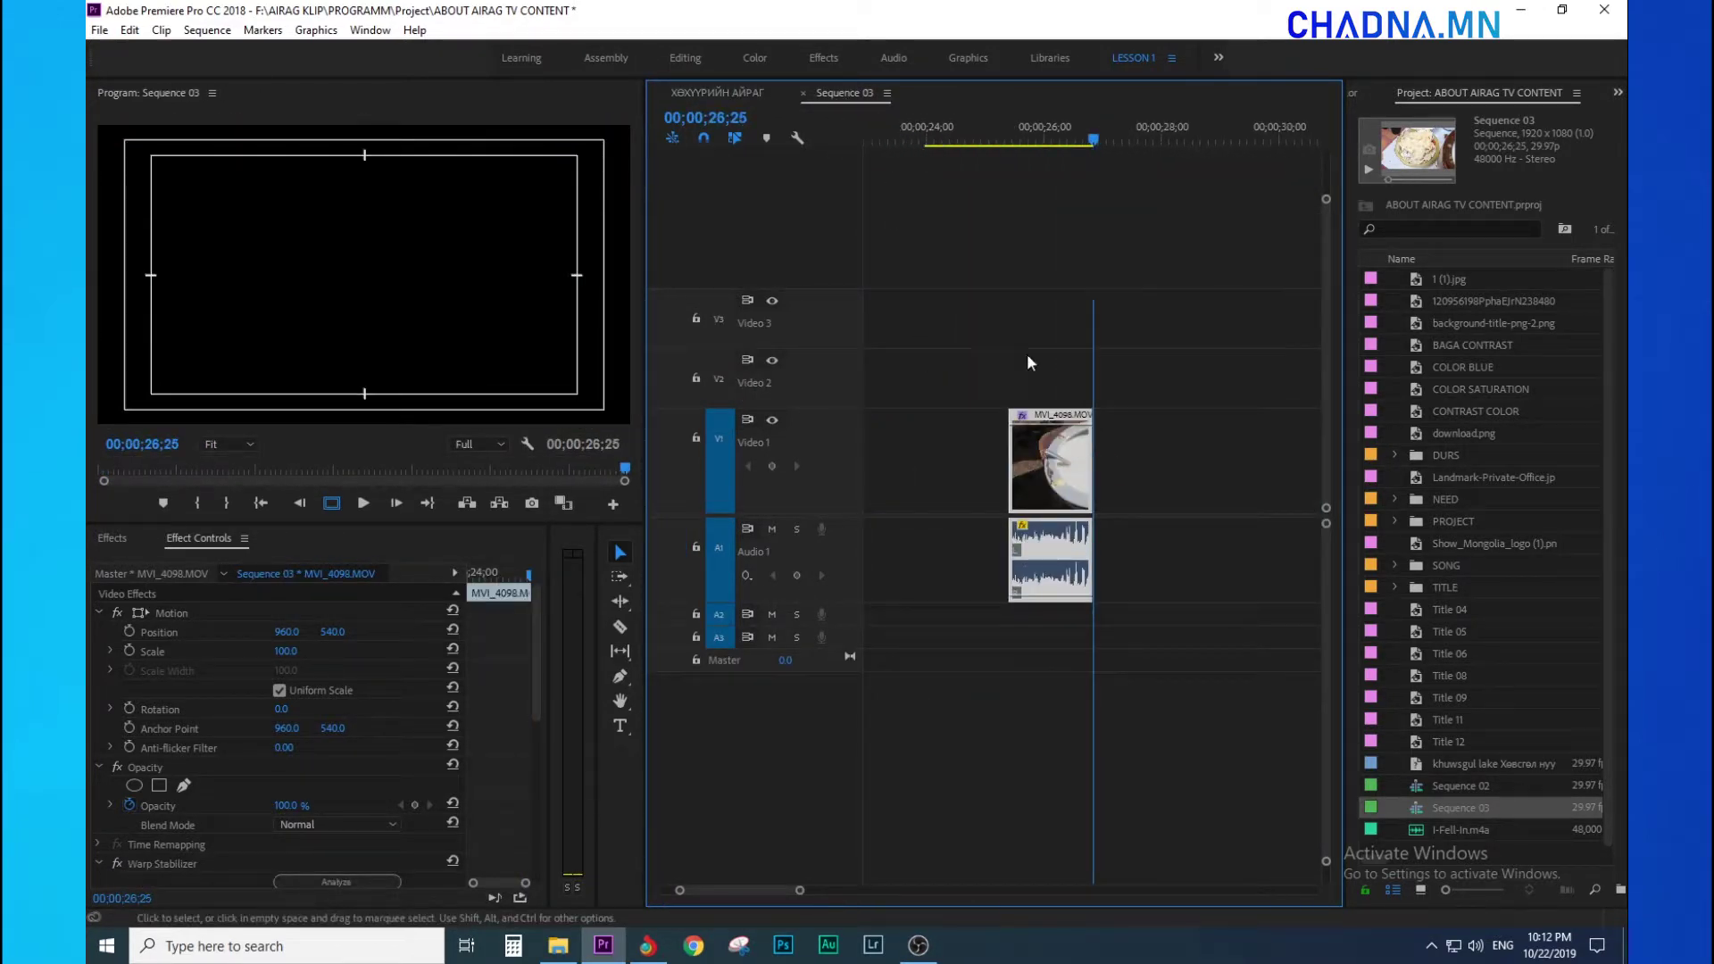
drag(946, 134, 925, 134)
key(space)
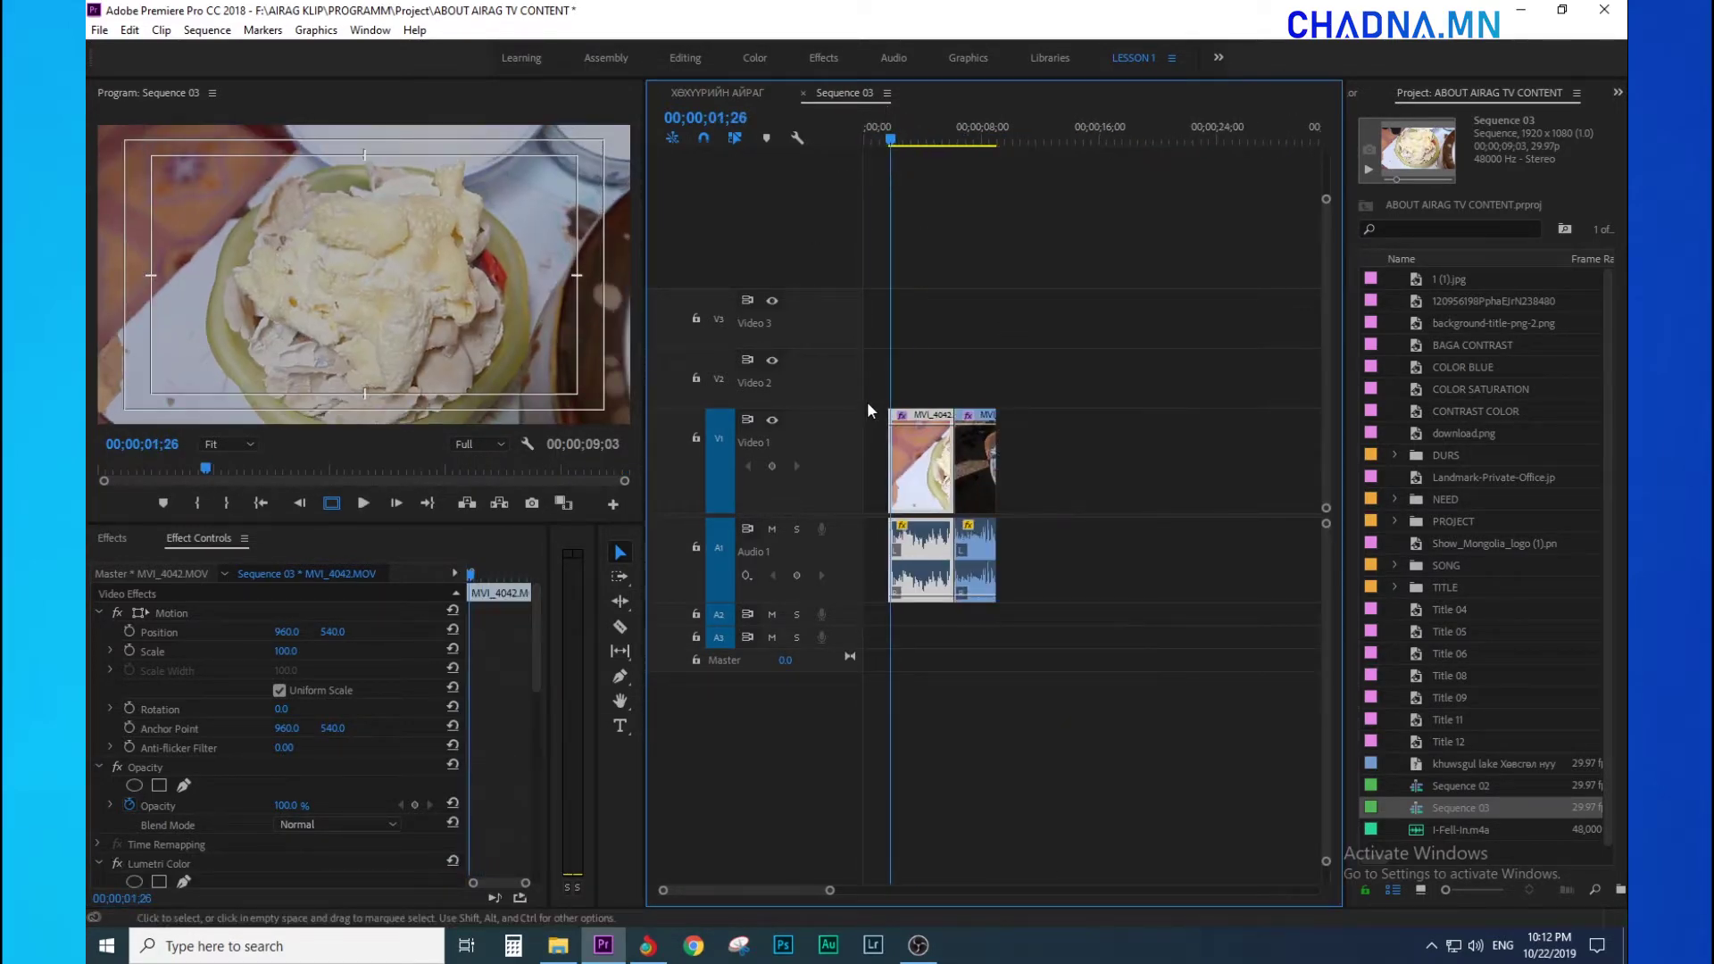
click(875, 429)
key(Home)
key(grave)
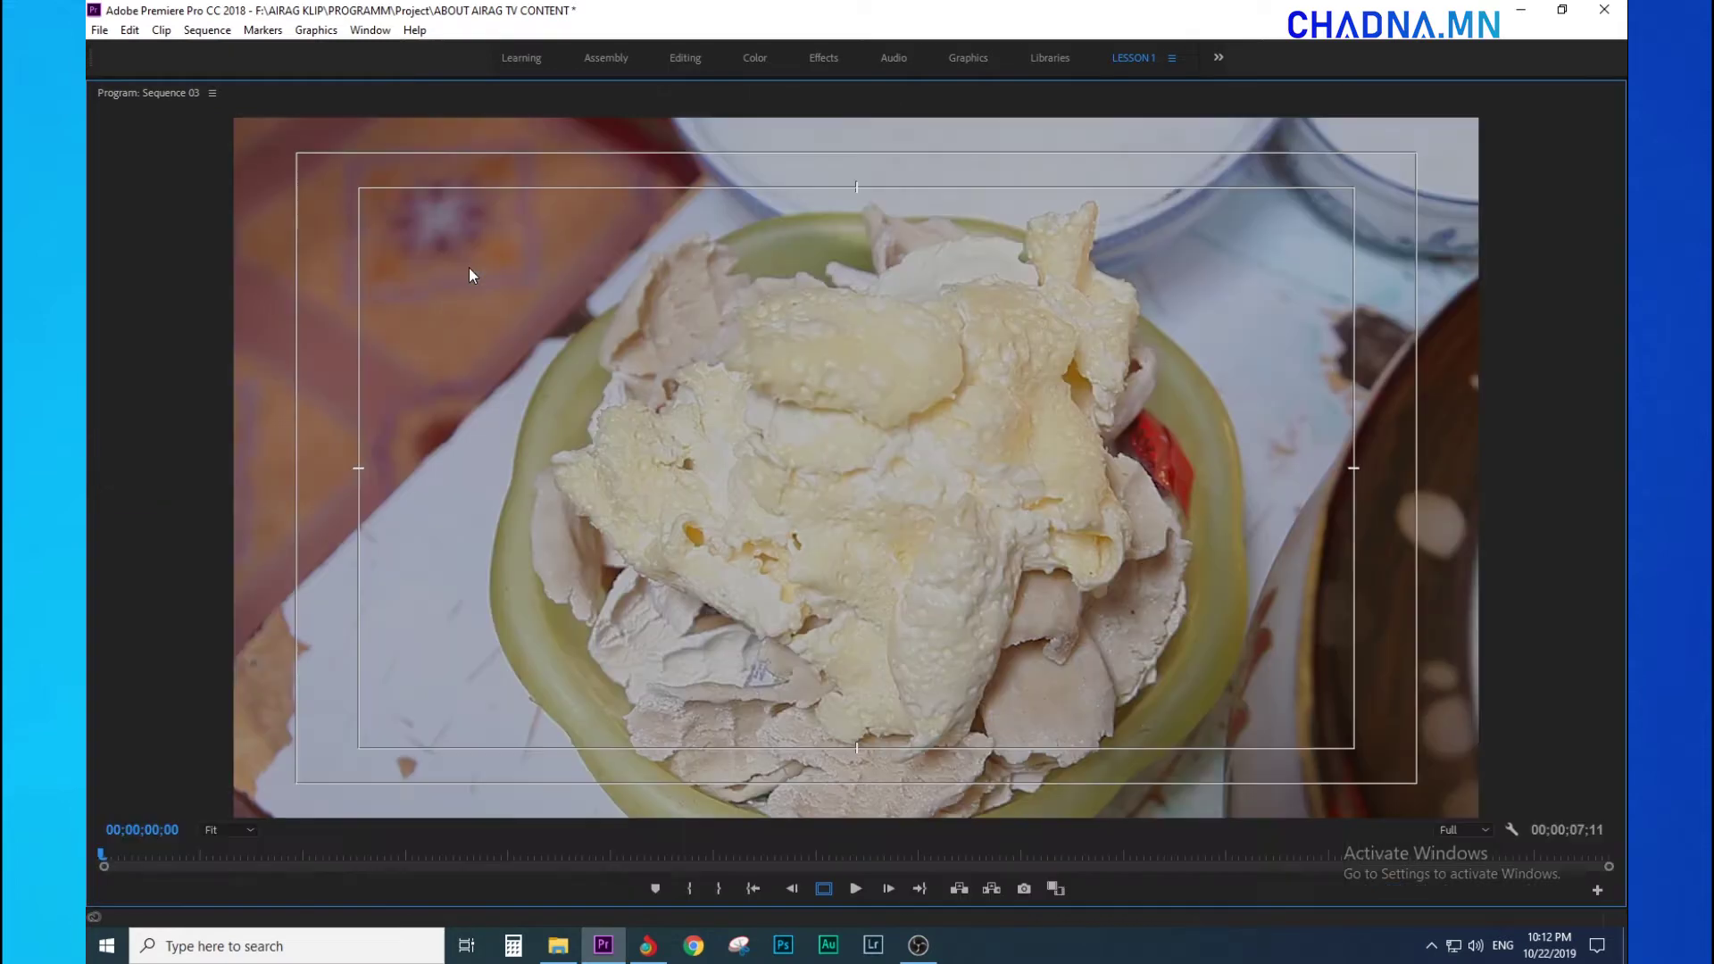
key(space)
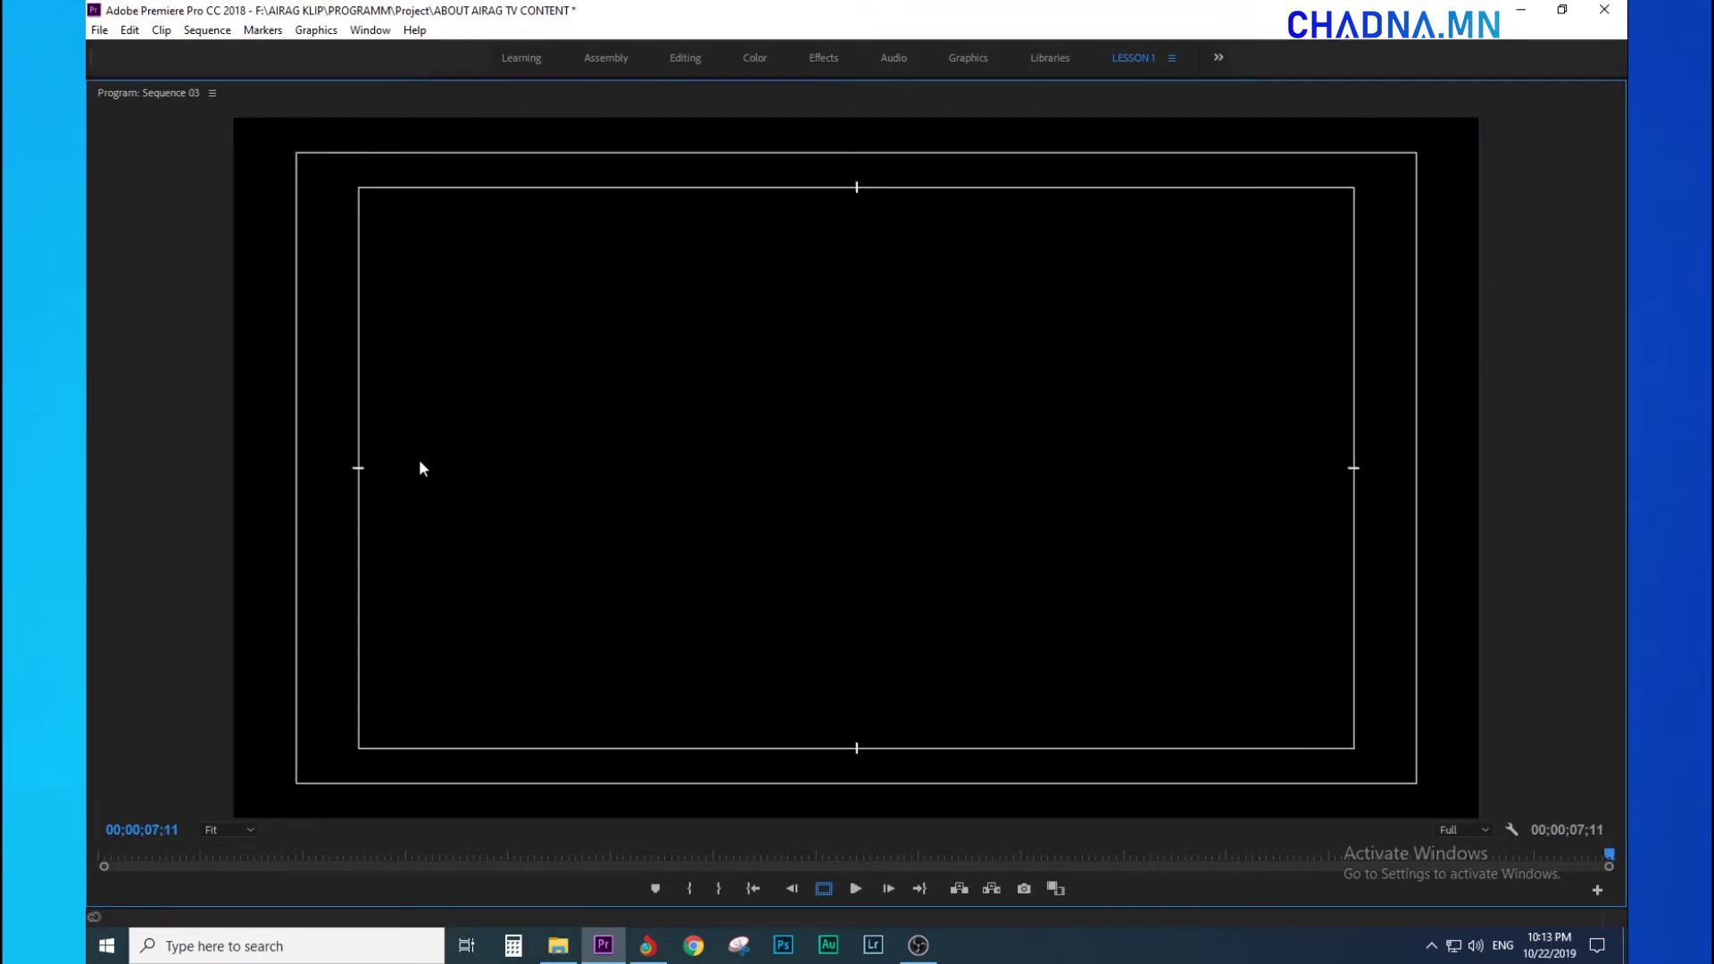
key(grave)
click(886, 138)
drag(887, 139, 866, 141)
key(backslash)
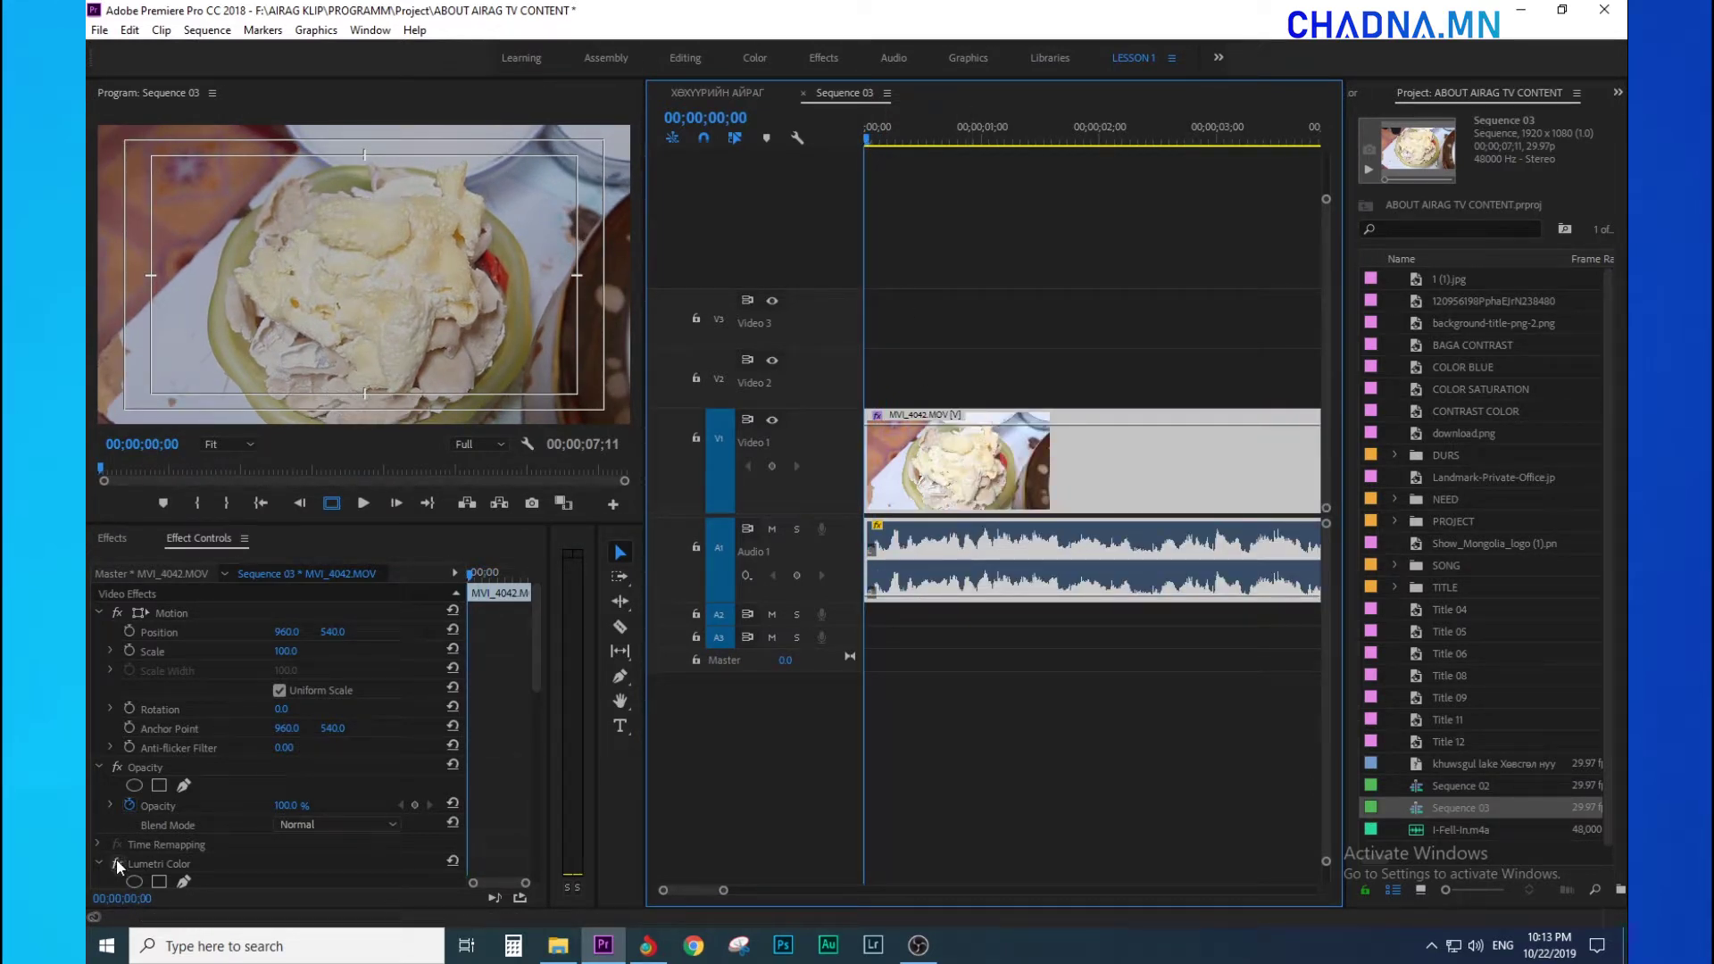
Enable the Warp Stabilizer fx toggle on MVI_4042 and on MVI_4098
scroll(117, 859, down, 5)
click(116, 762)
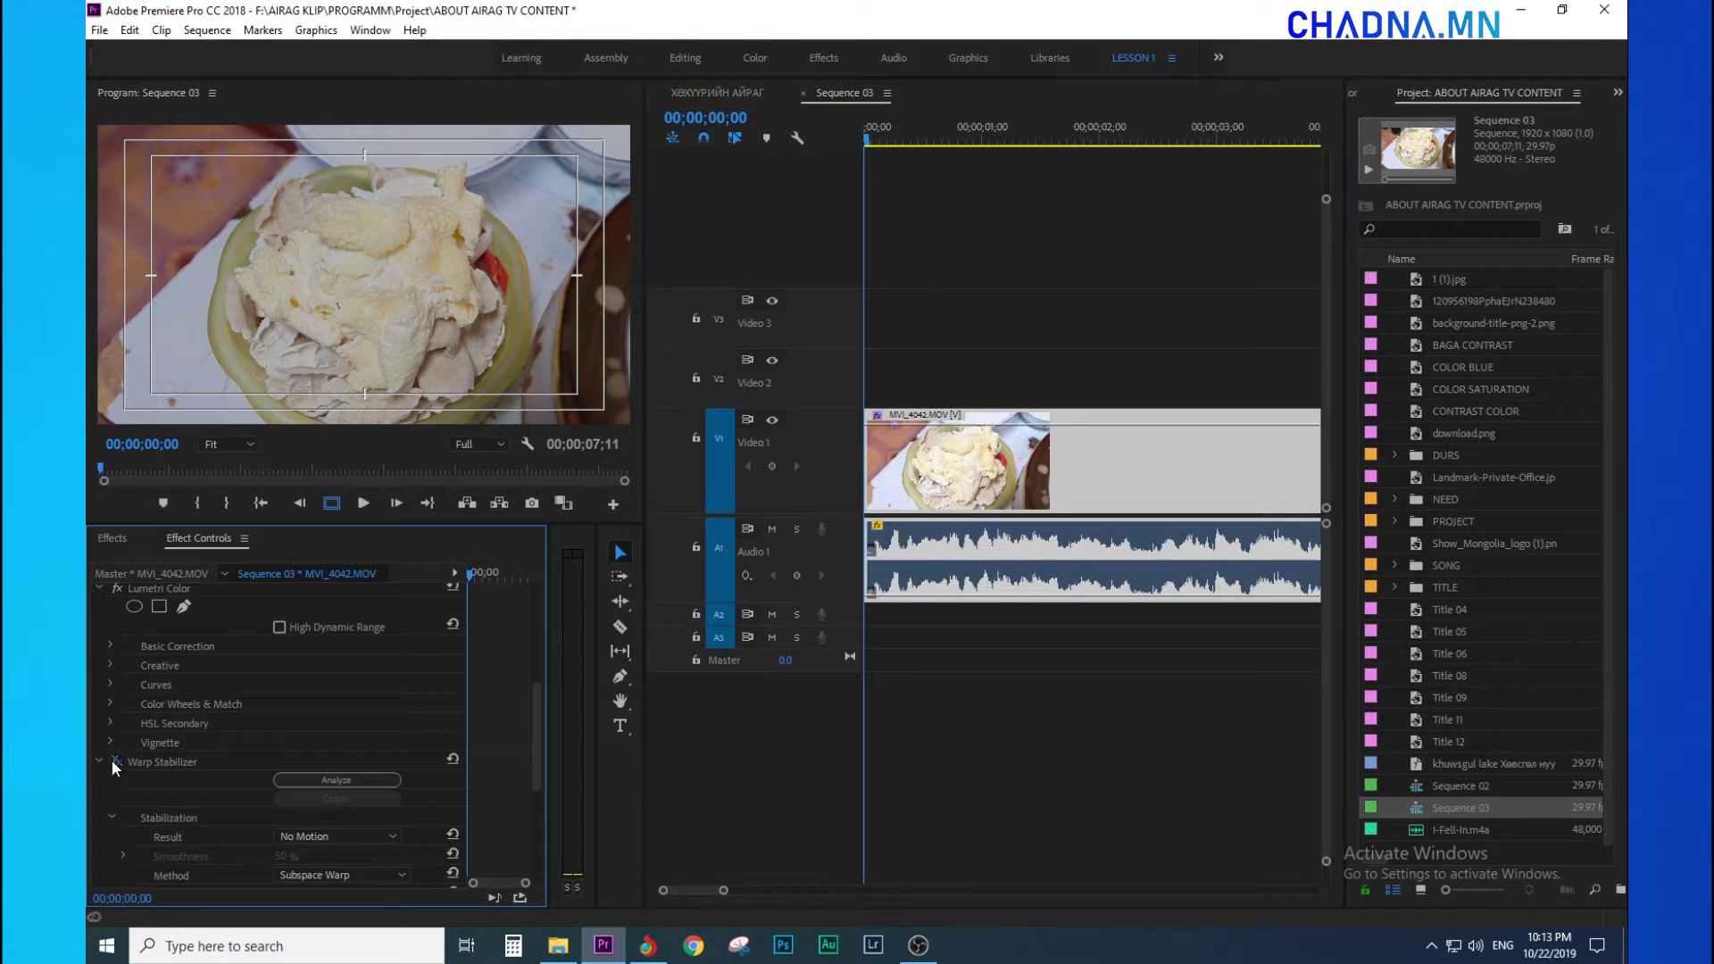
click(1026, 306)
key(minus)
key(minus)
click(1053, 455)
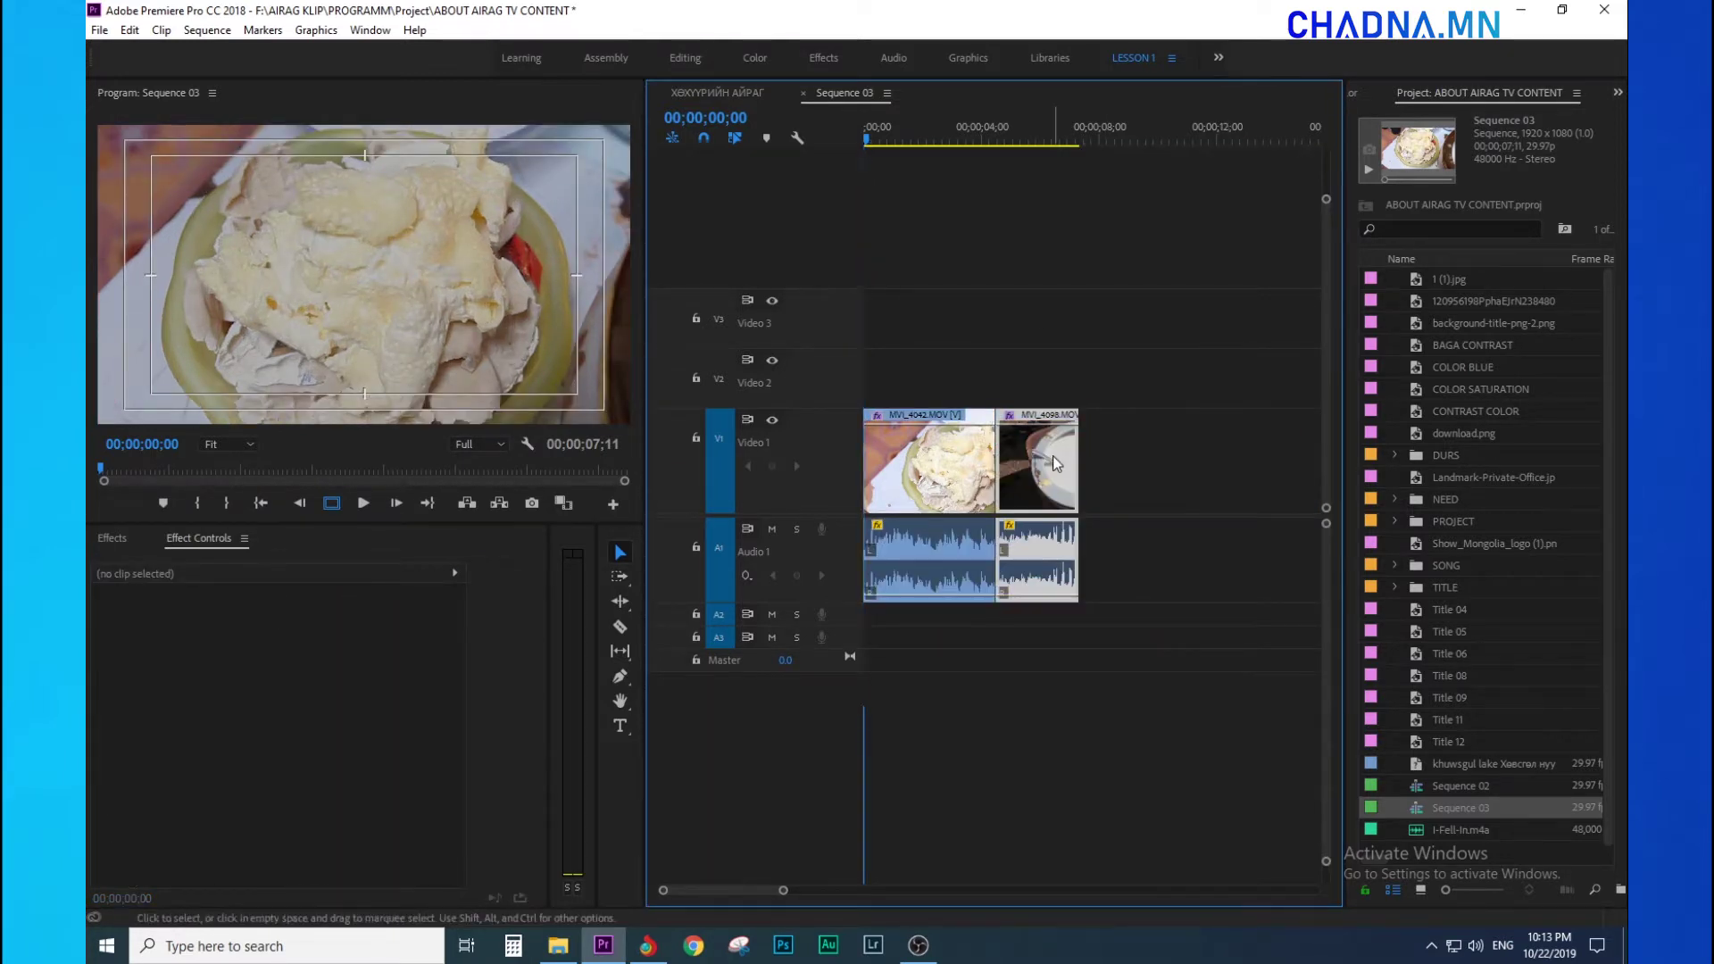
scroll(484, 760, down, 3)
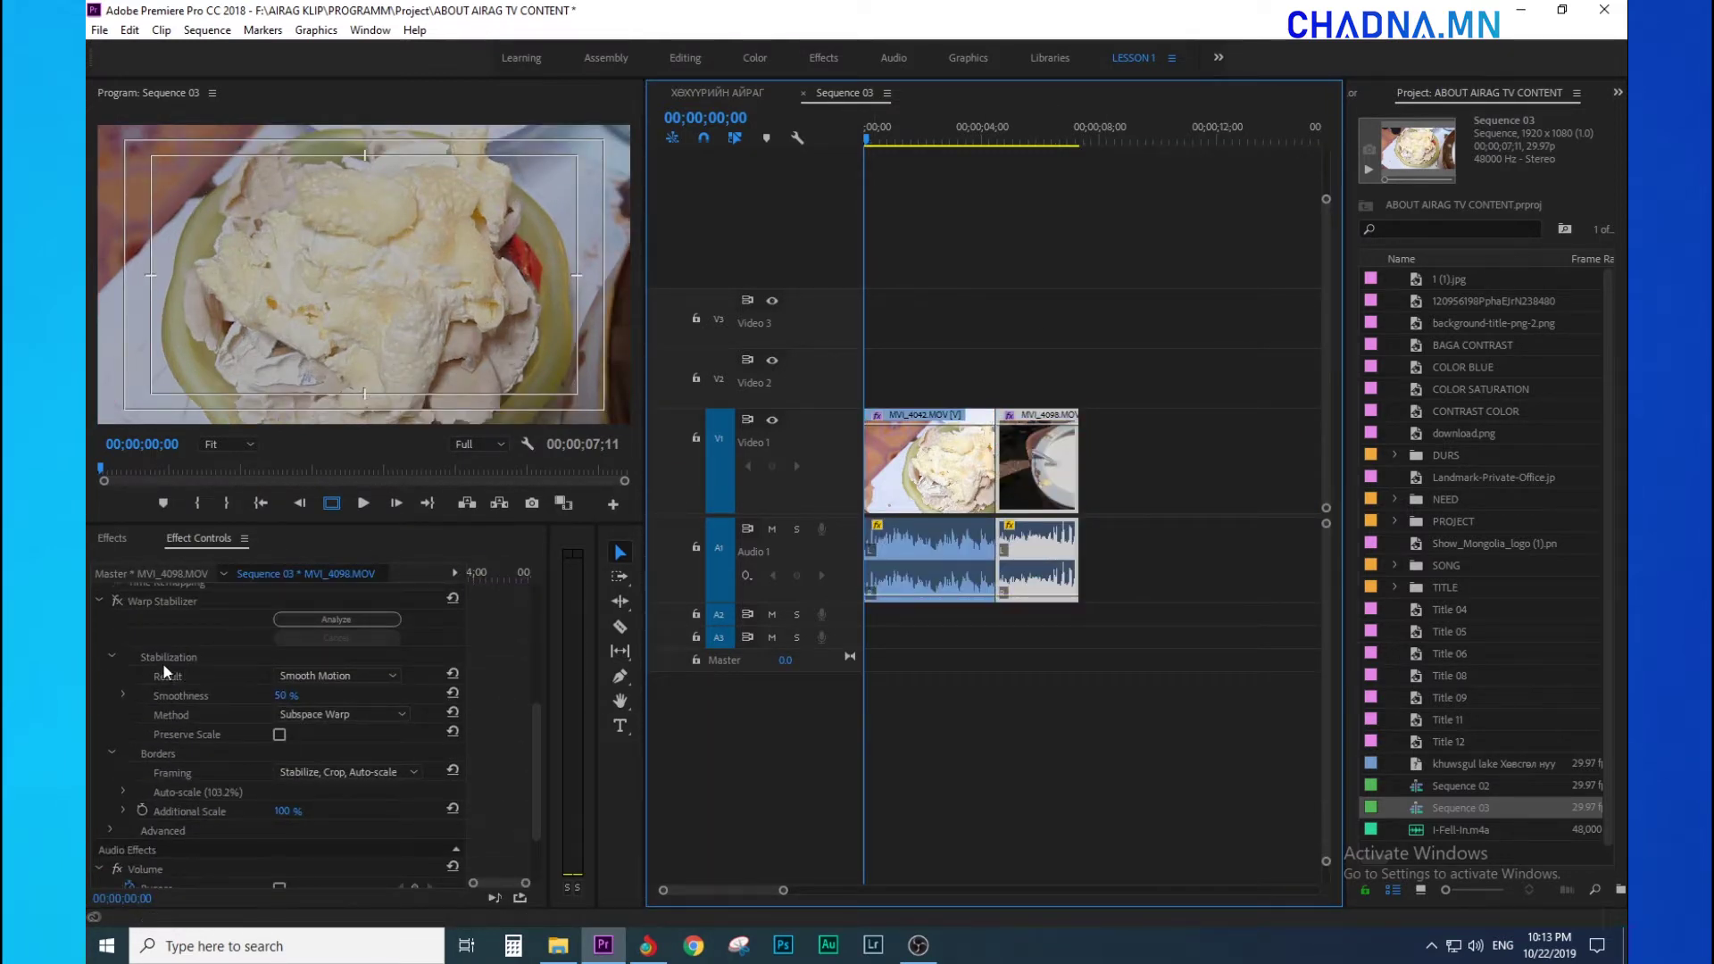
click(116, 602)
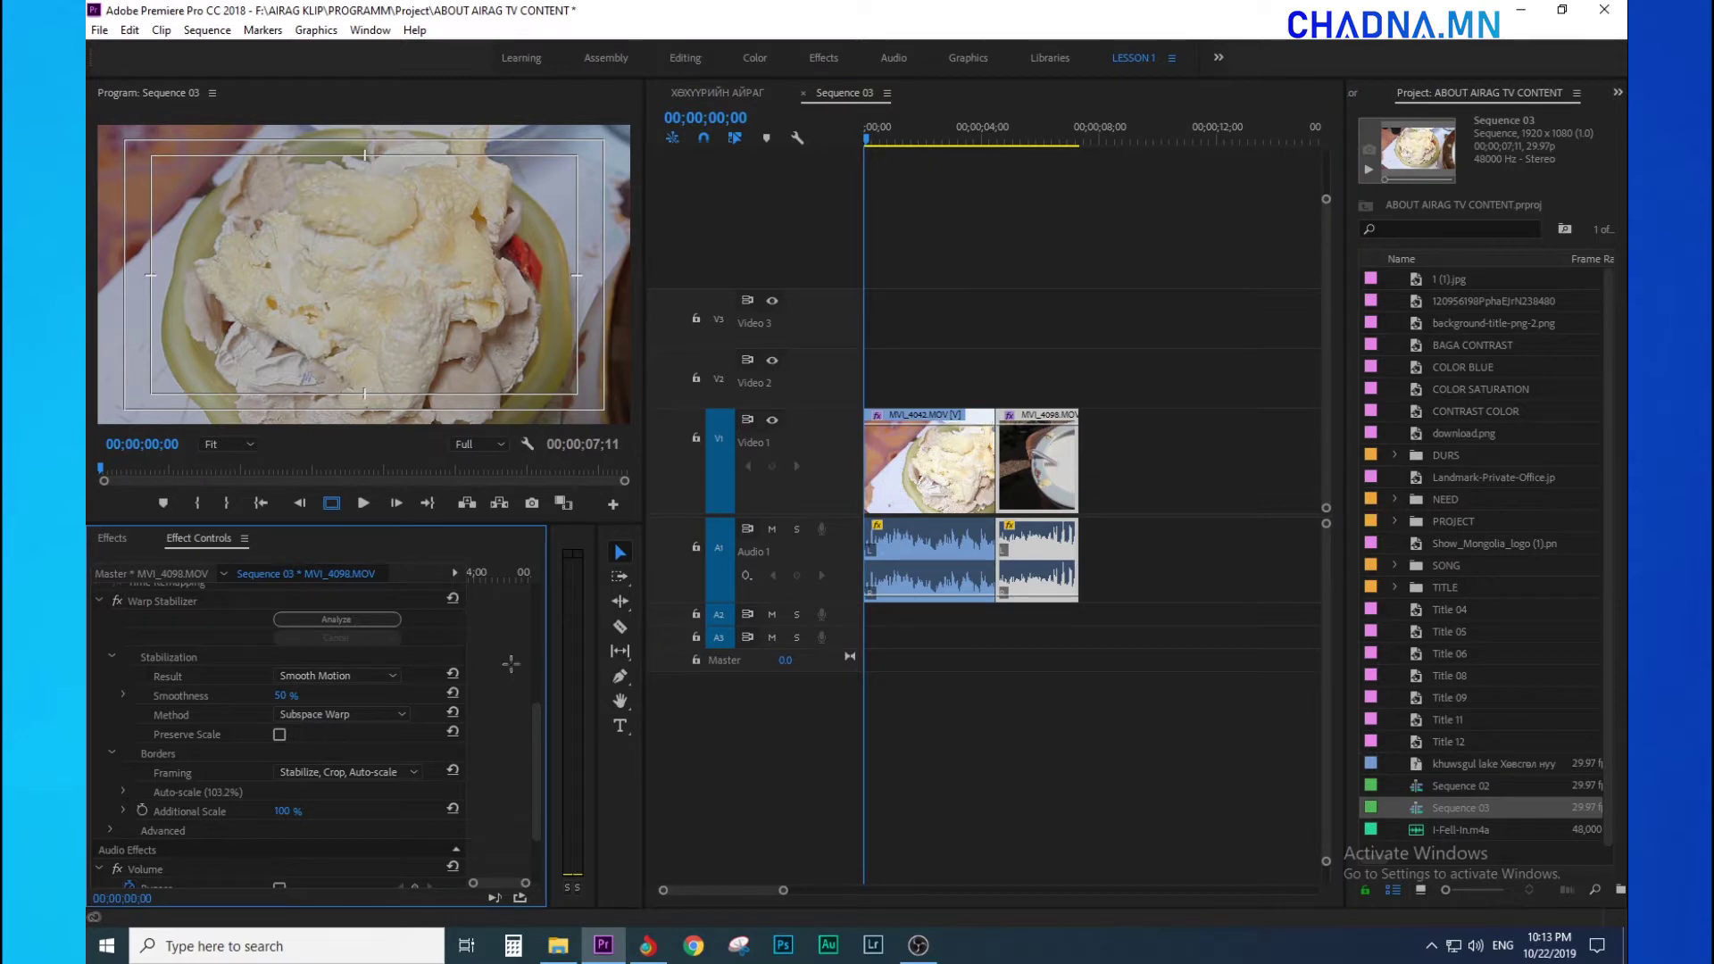
Play Sequence 03 in a maximized program preview to check the stabilization
click(937, 473)
click(300, 259)
key(grave)
key(space)
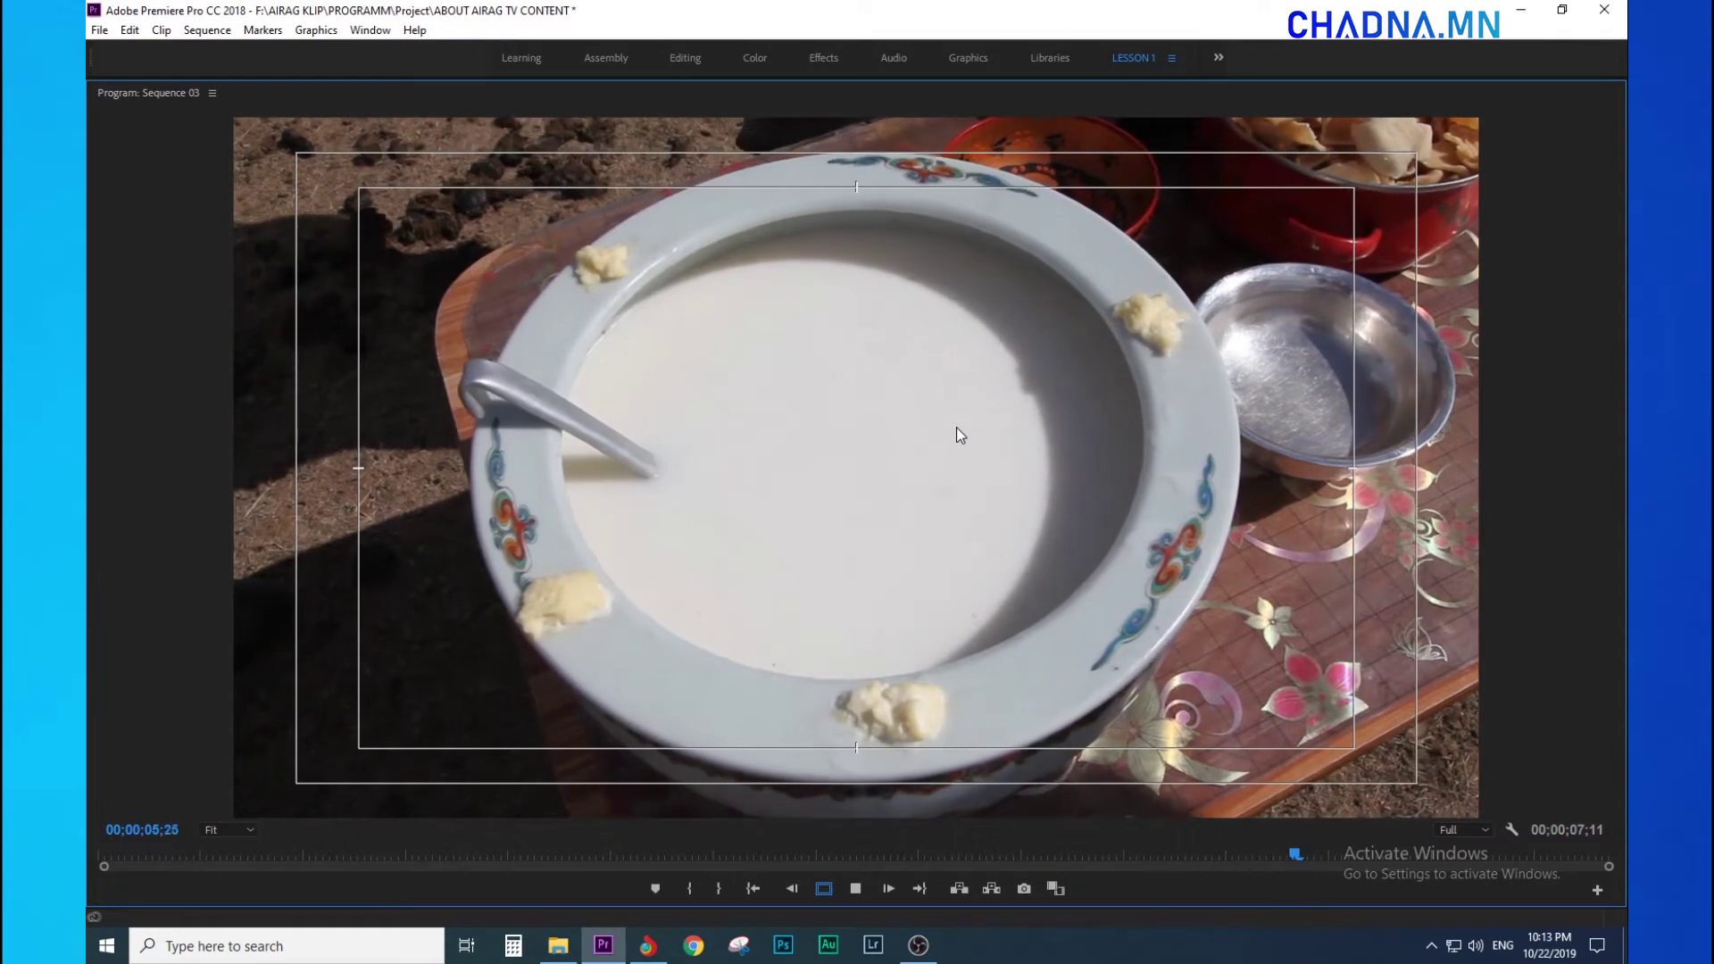
key(grave)
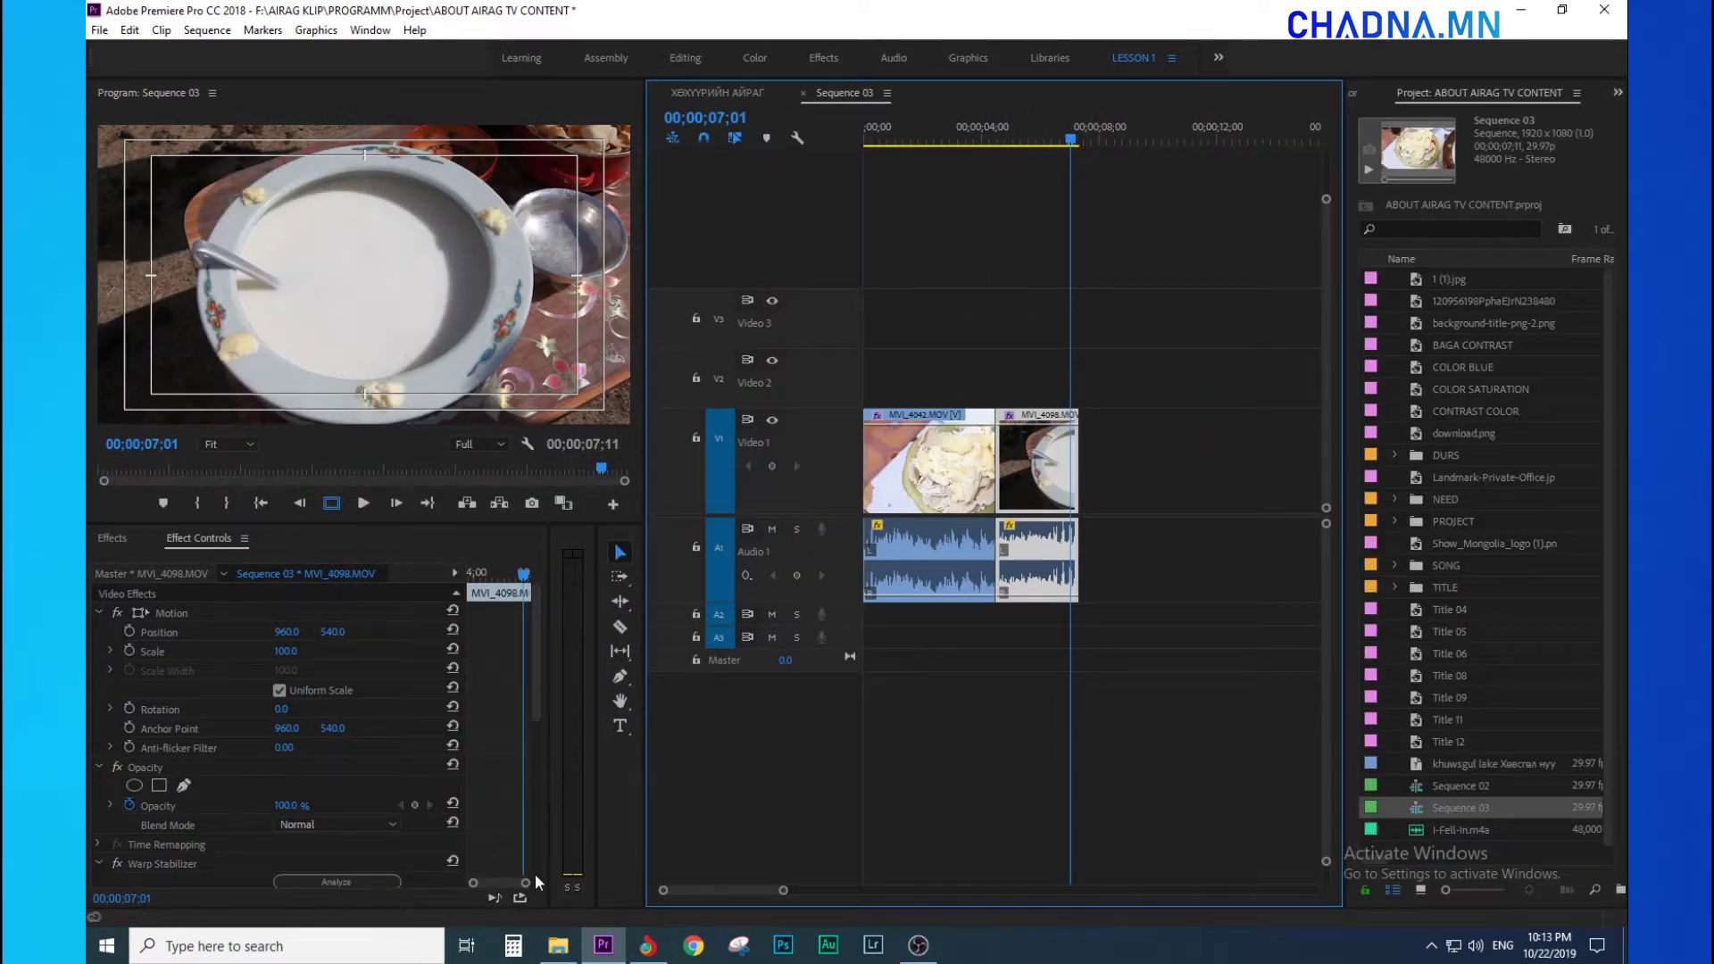
Set MVI_4098's Warp Stabilizer Result to No Motion and compare with MVI_4042's settings
scroll(534, 881, down, 3)
click(335, 822)
click(312, 855)
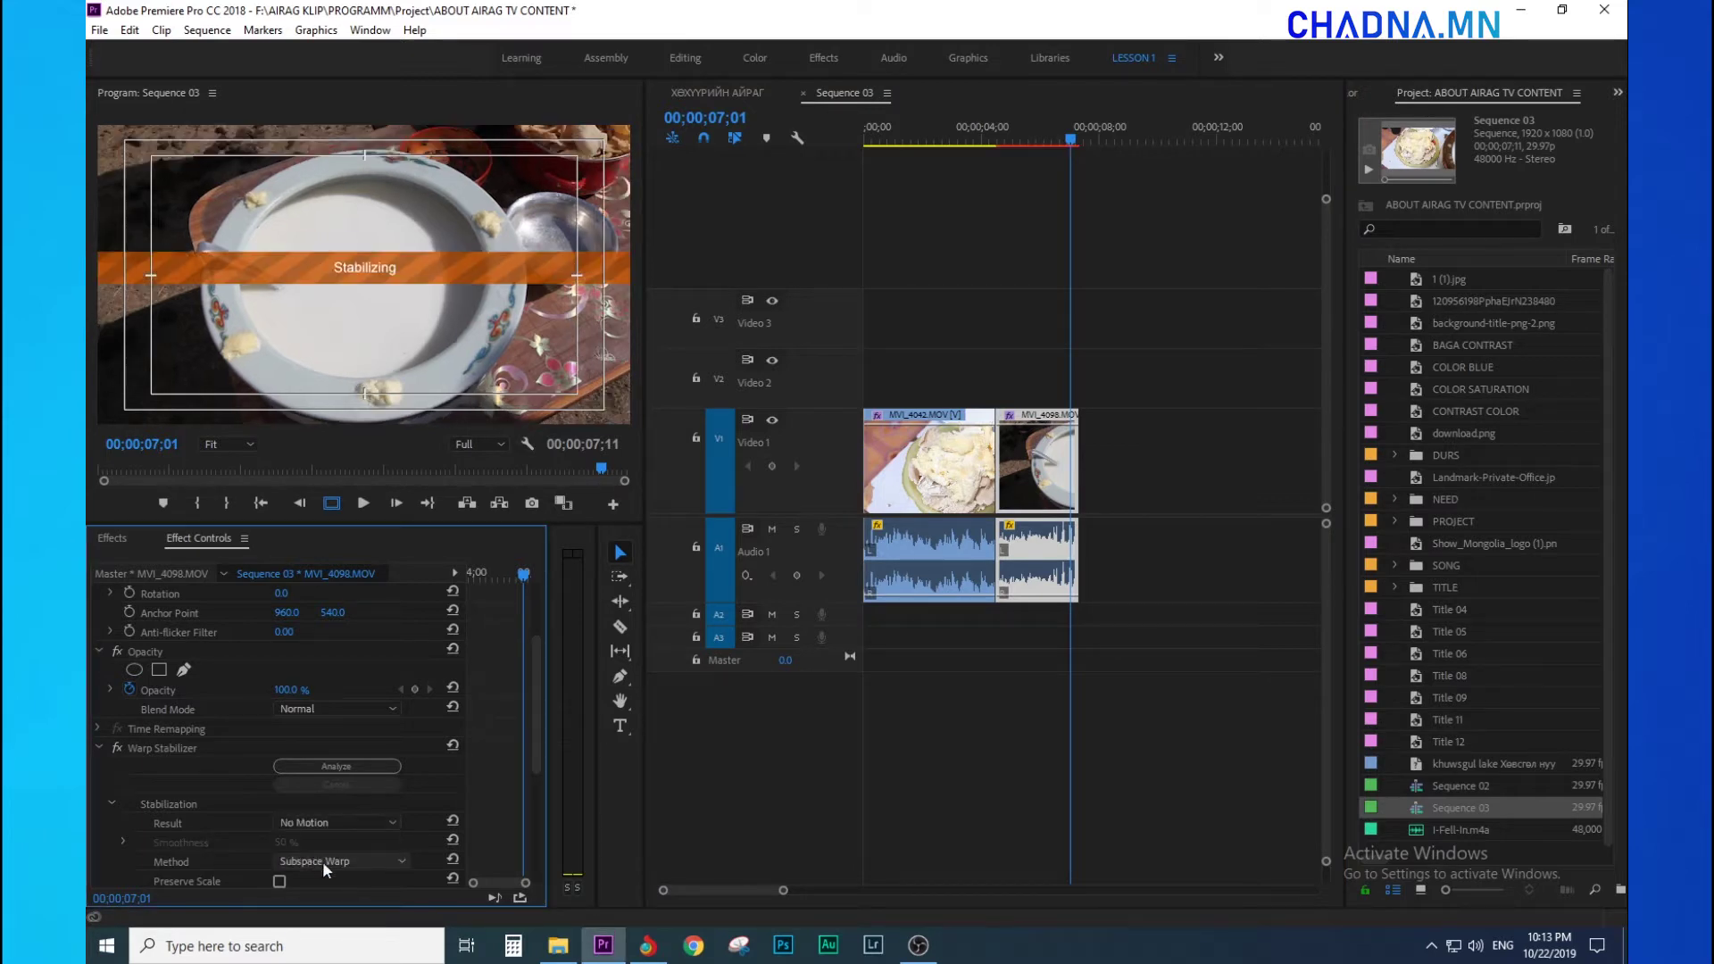
click(899, 509)
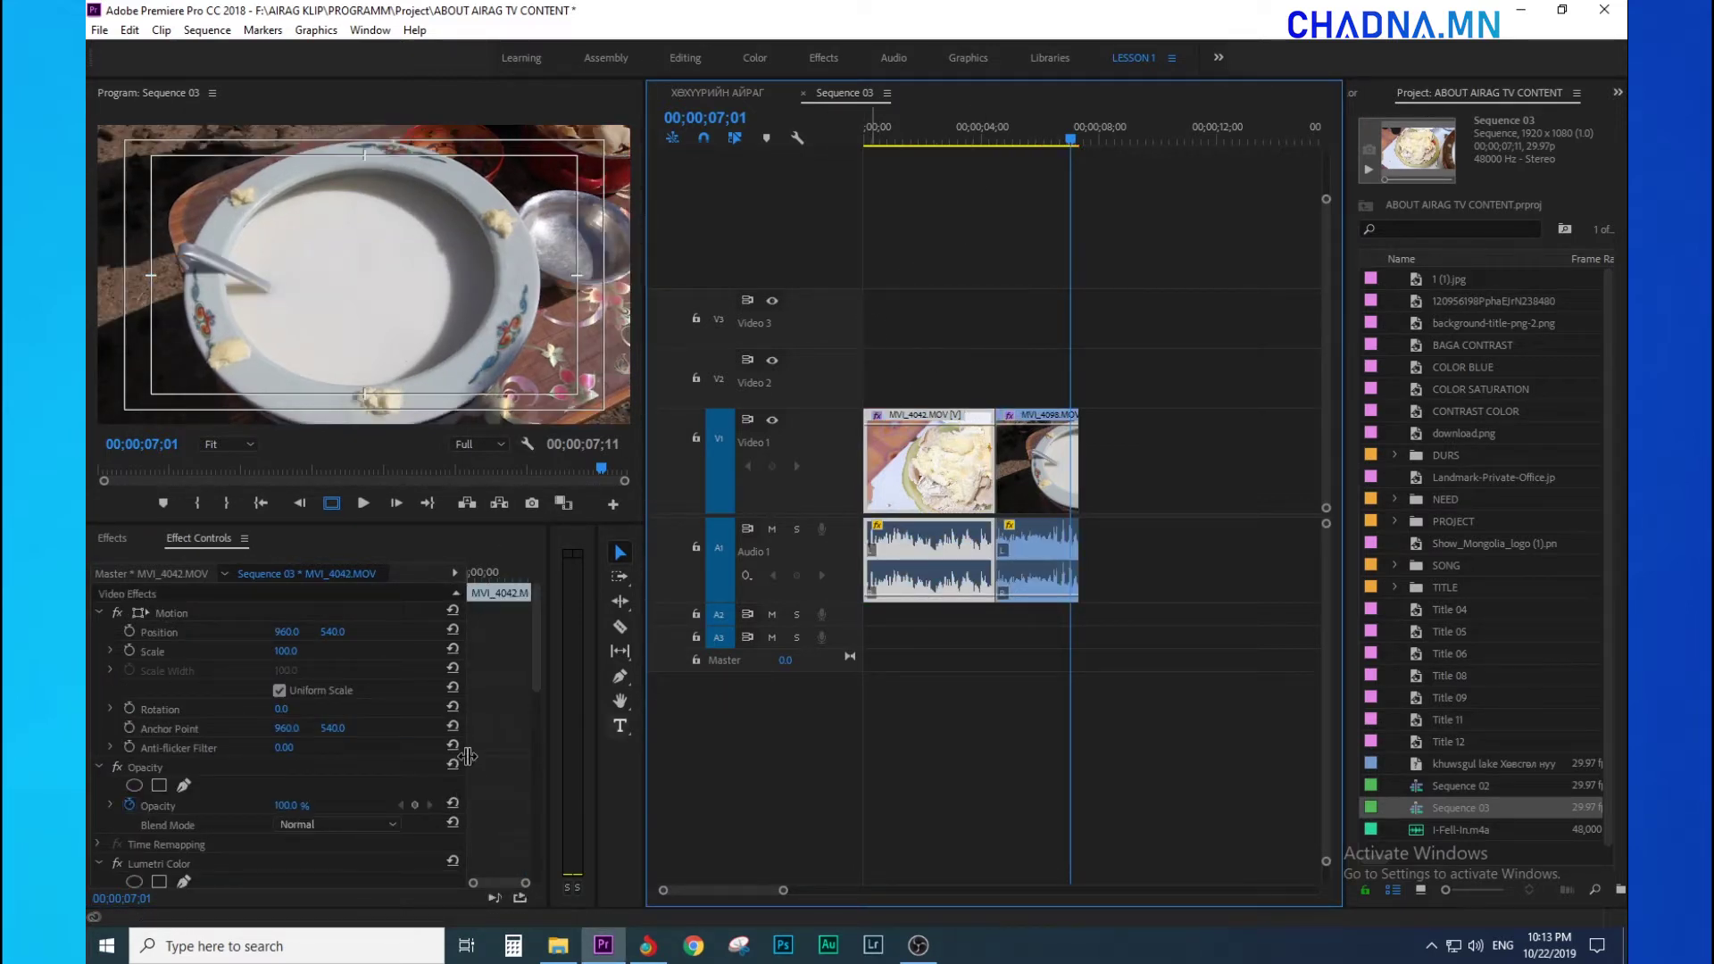
scroll(464, 823, down, 3)
scroll(447, 788, down, 3)
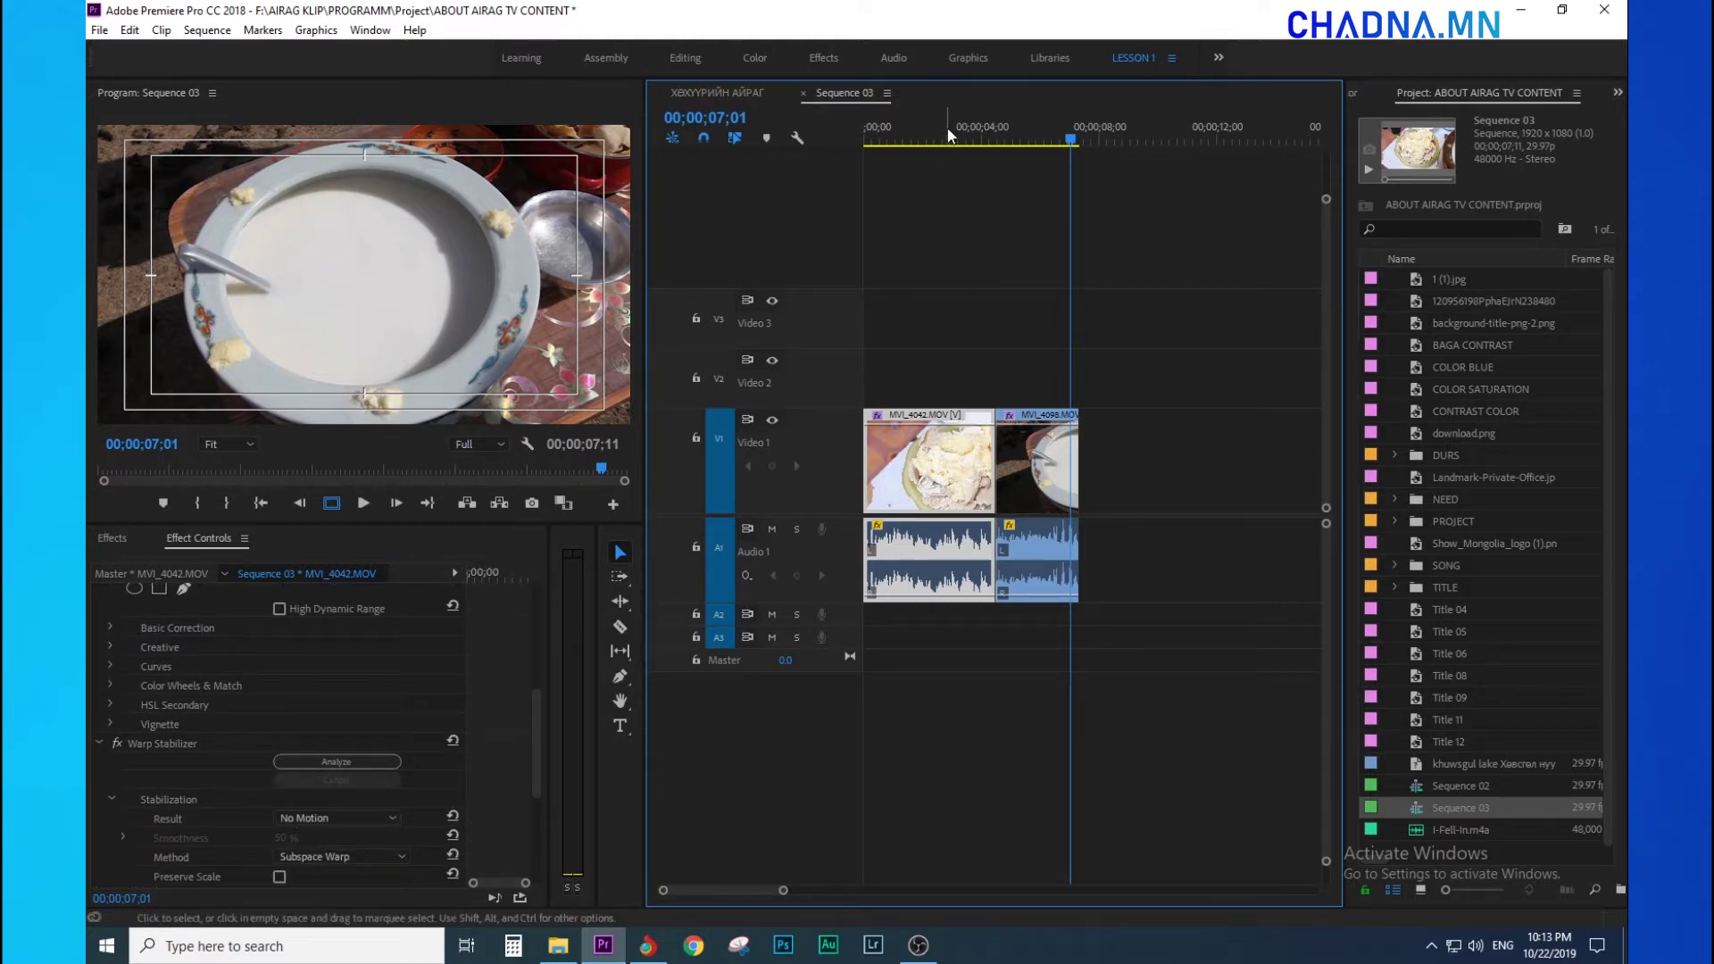
Review both clips by playing the sequence from the start in a maximized preview
key(Home)
key(grave)
key(space)
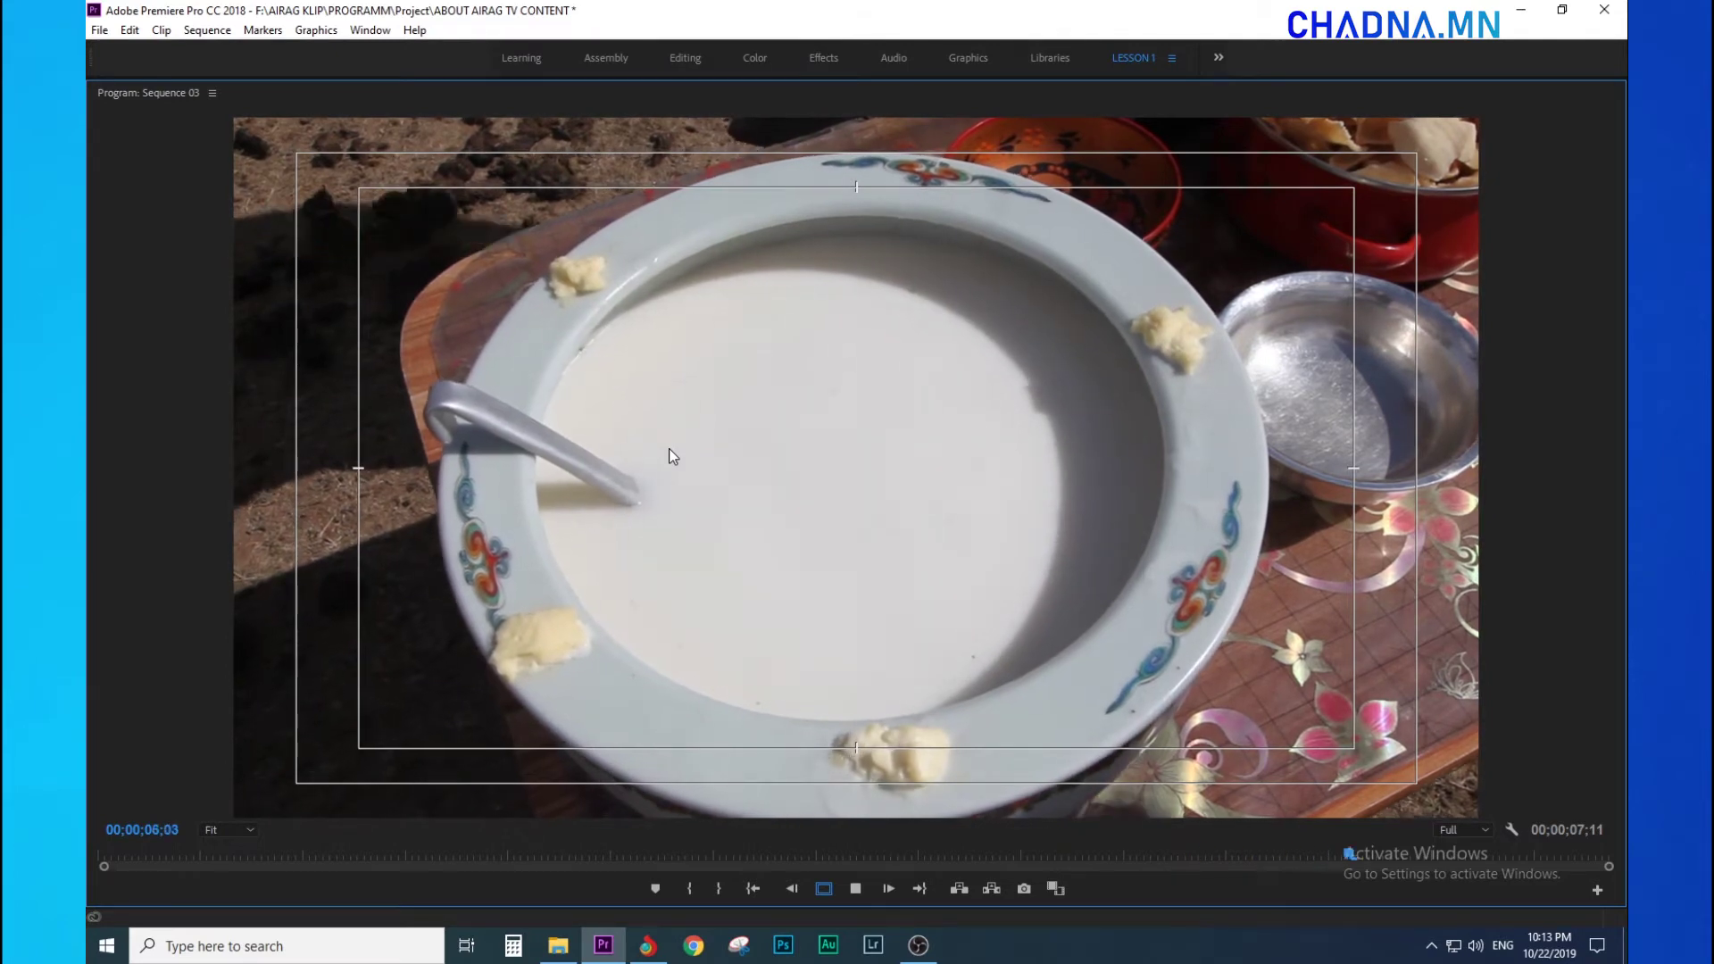
key(grave)
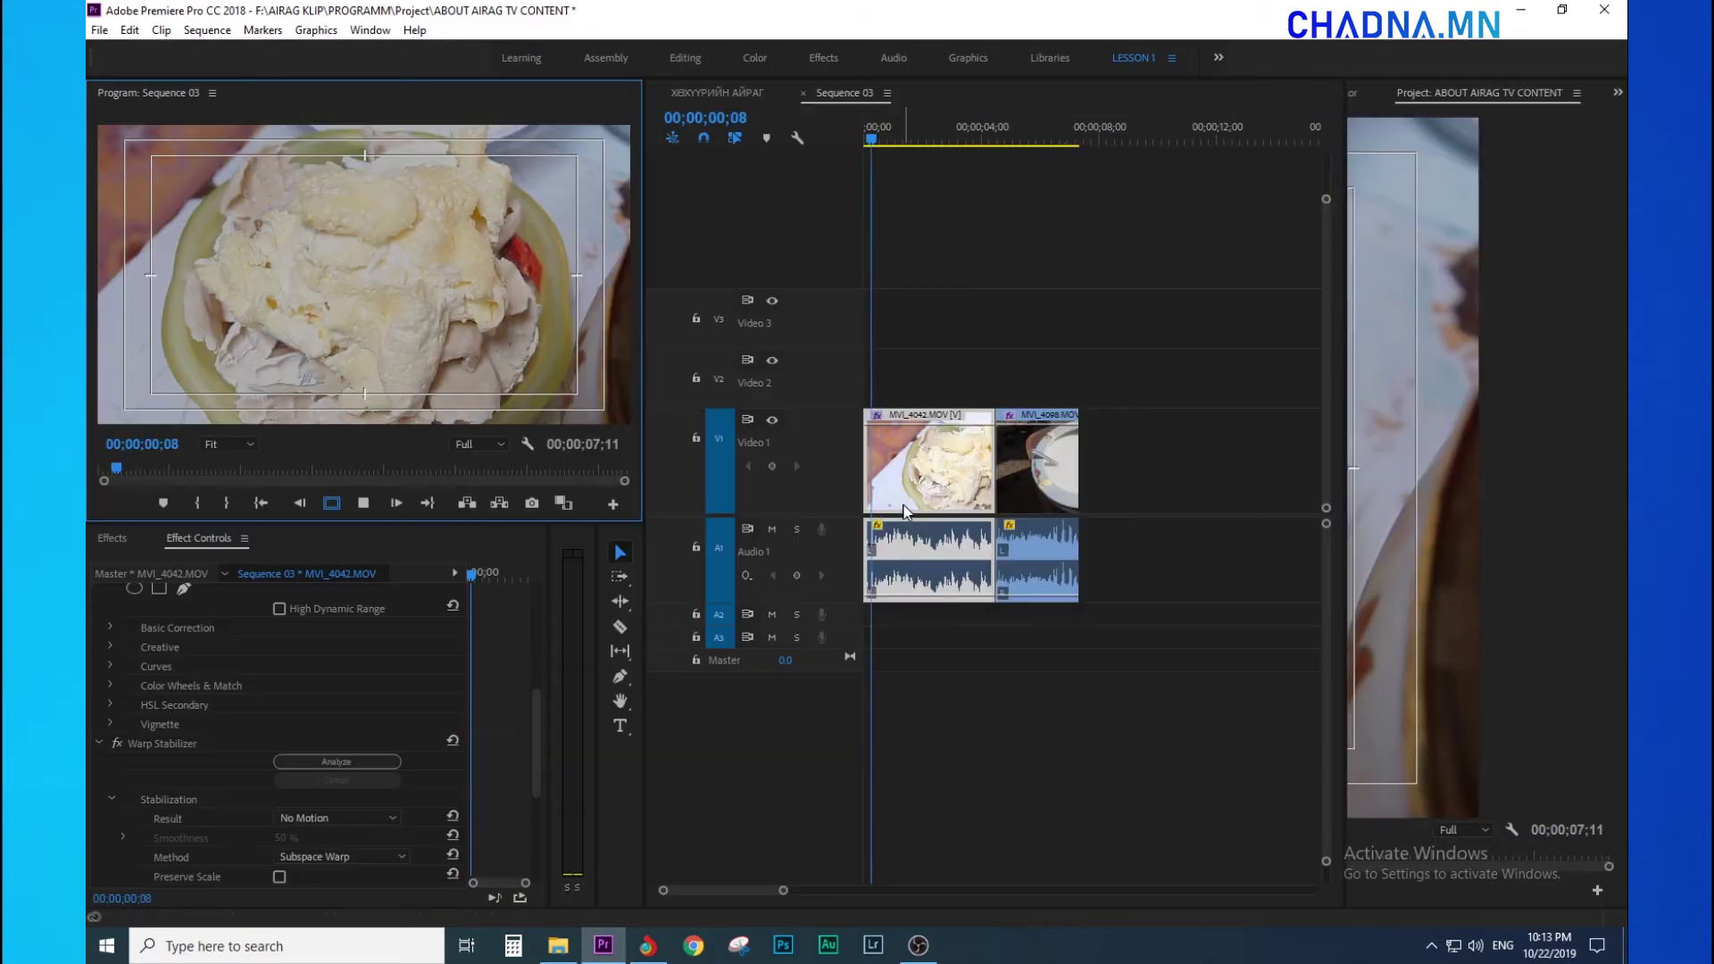
Deselect the MVI_4098 clip in Sequence 03 and save the project with Ctrl+S
drag(1014, 130, 1028, 139)
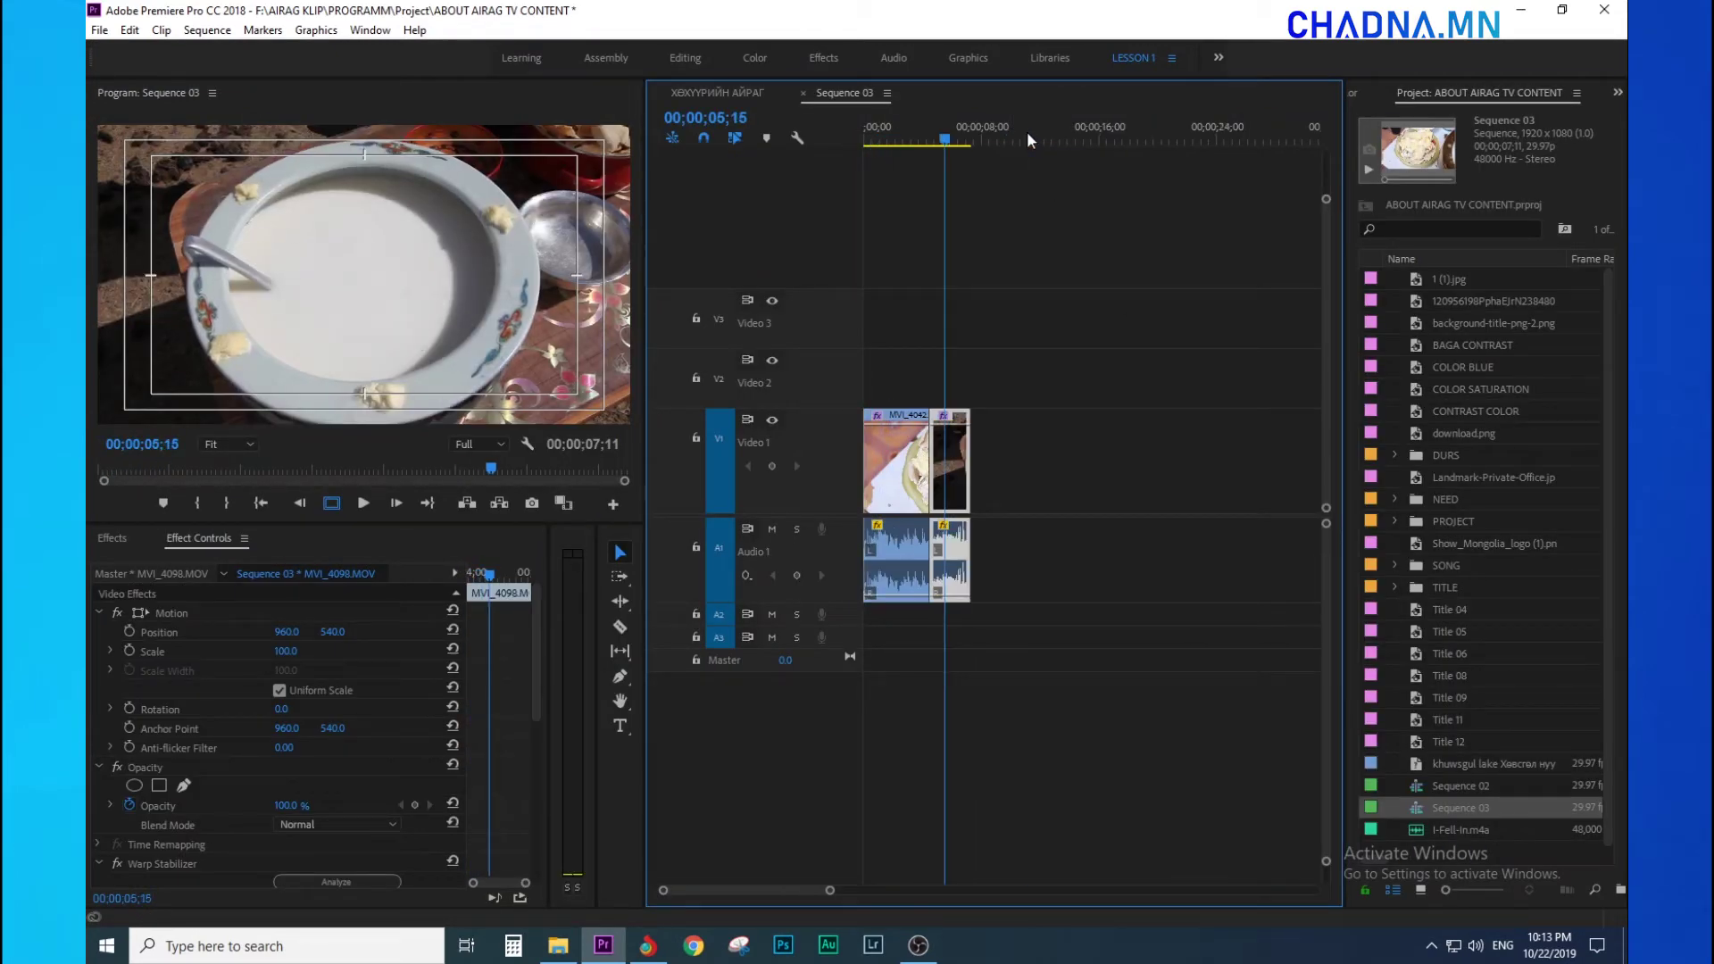
click(966, 256)
key(minus)
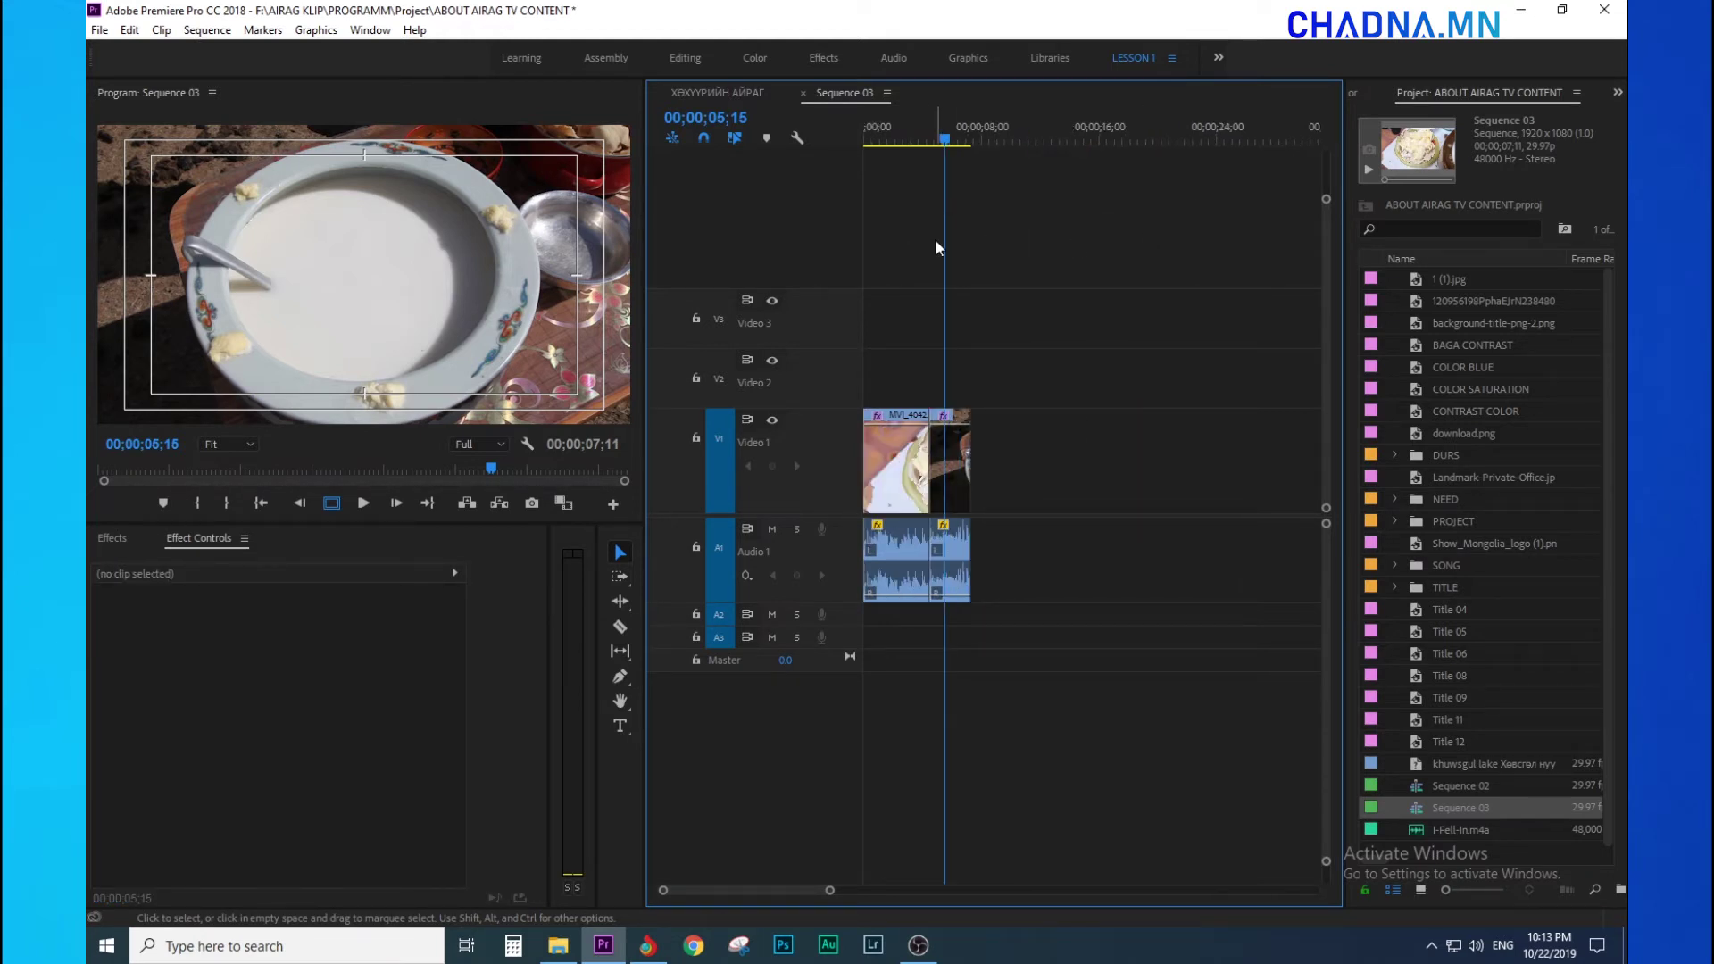
key(ctrl+s)
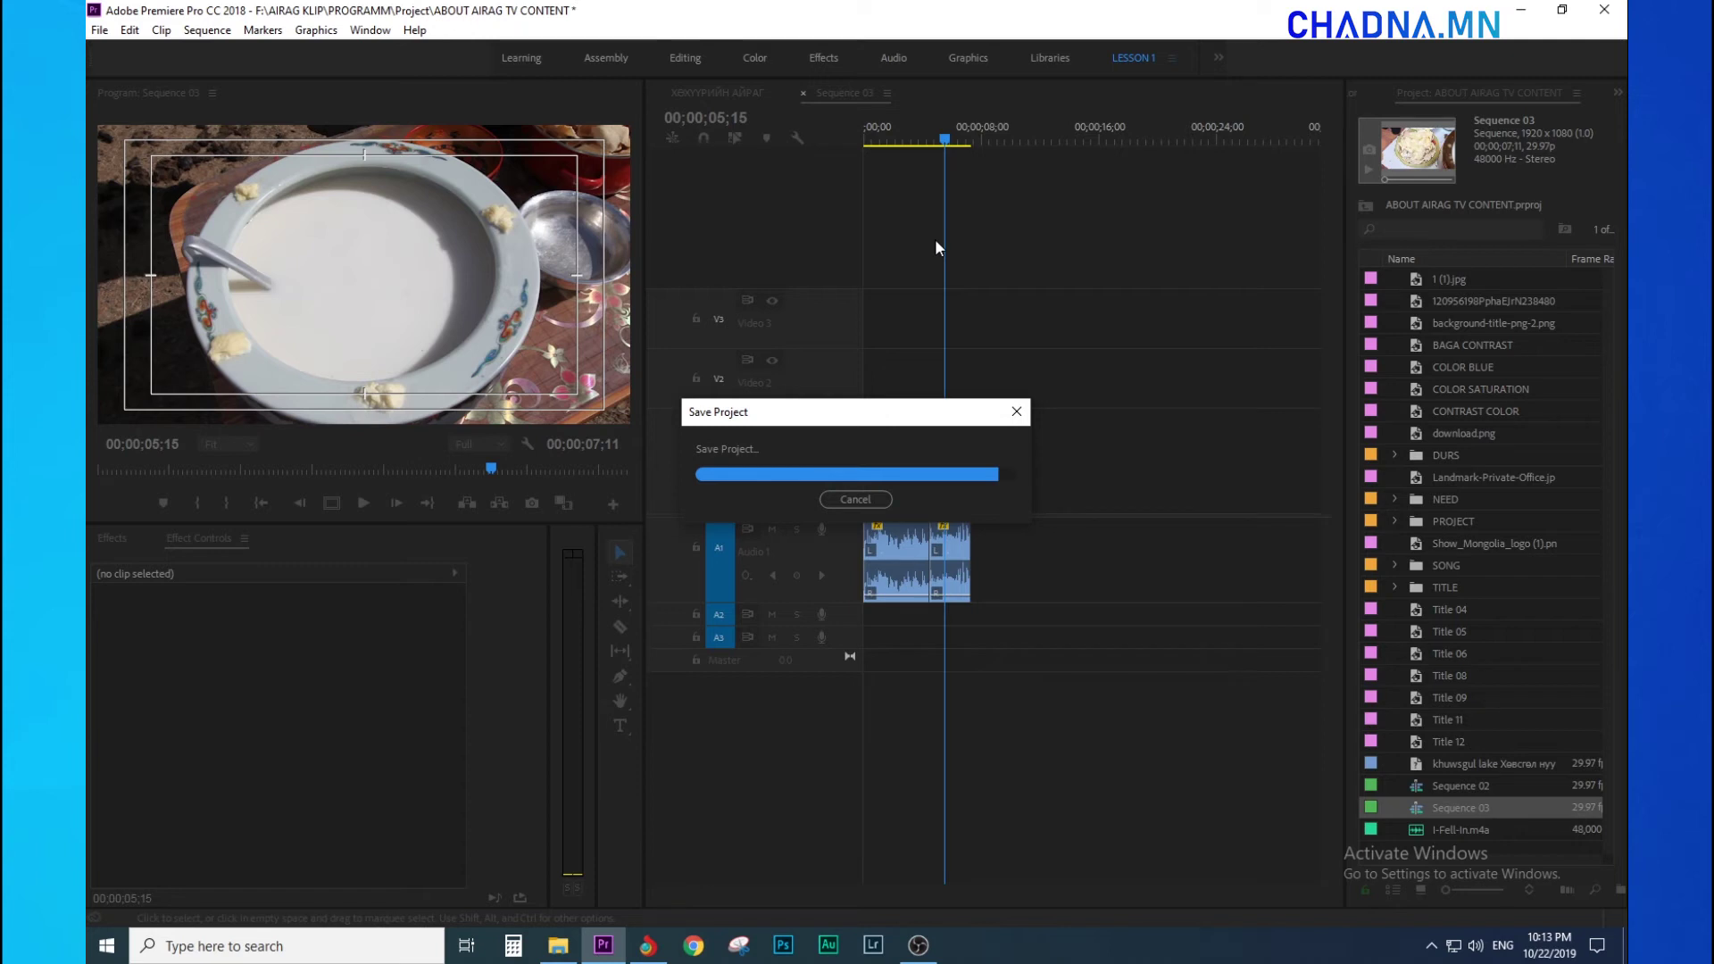
Clear the selection of all clips in Sequence 03, then bring the Chrome browser to the front
key(equal)
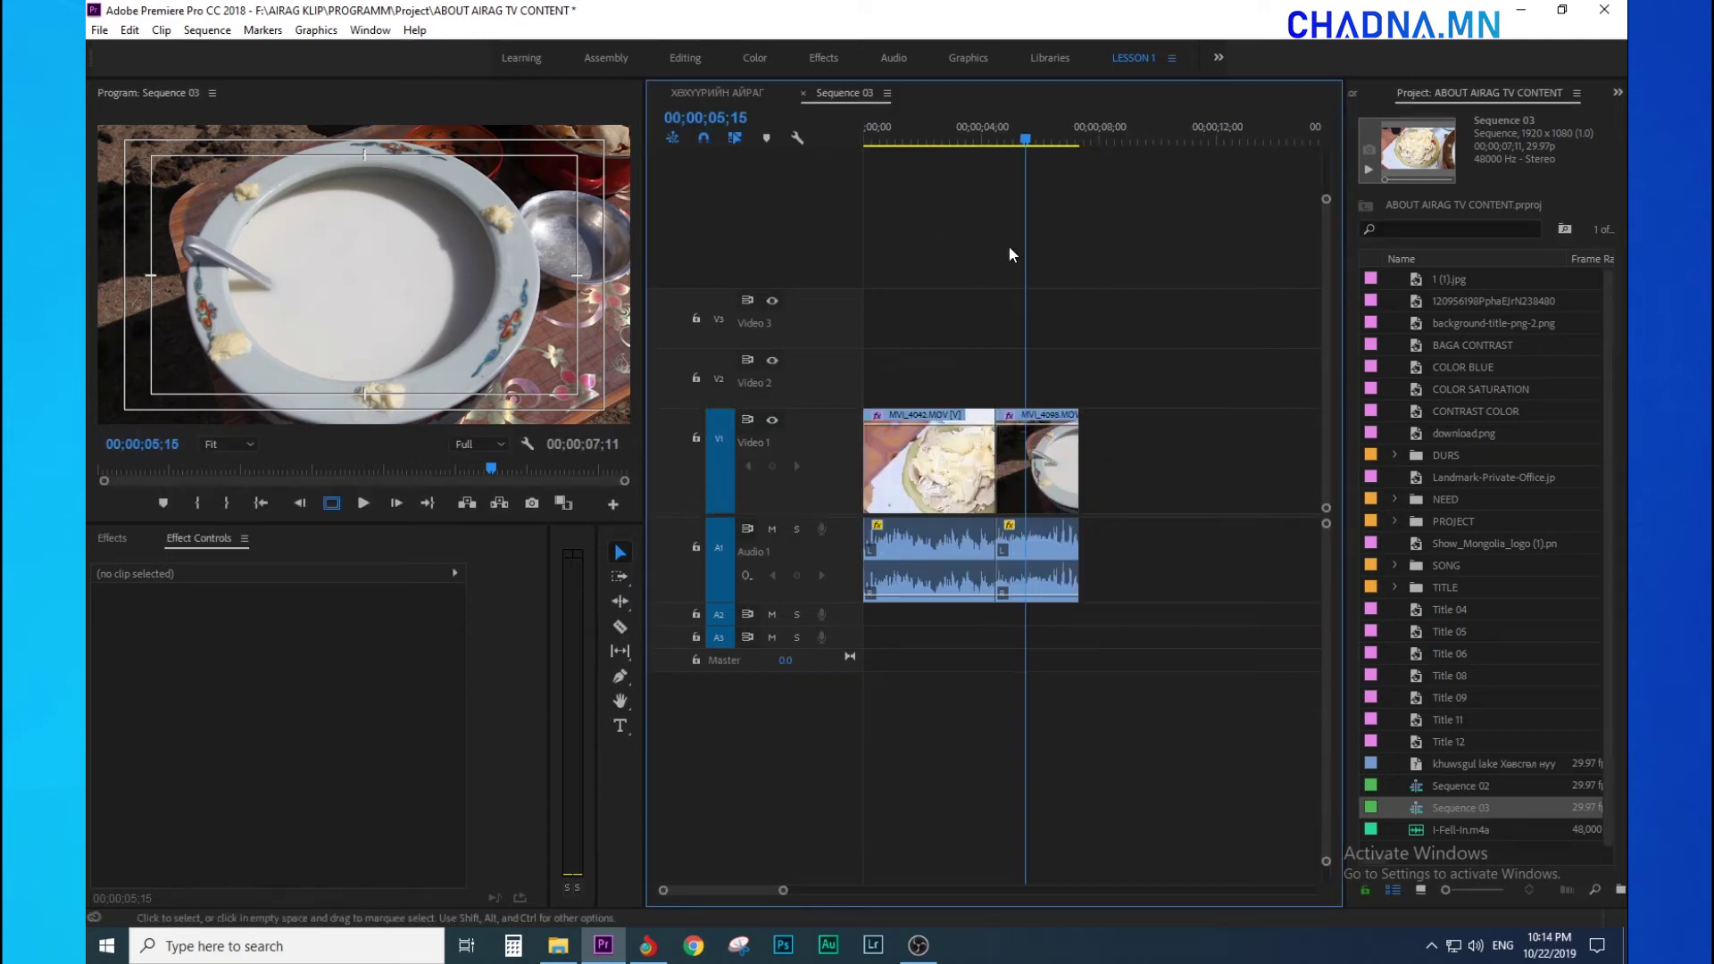
key(equal)
key(minus)
key(minus)
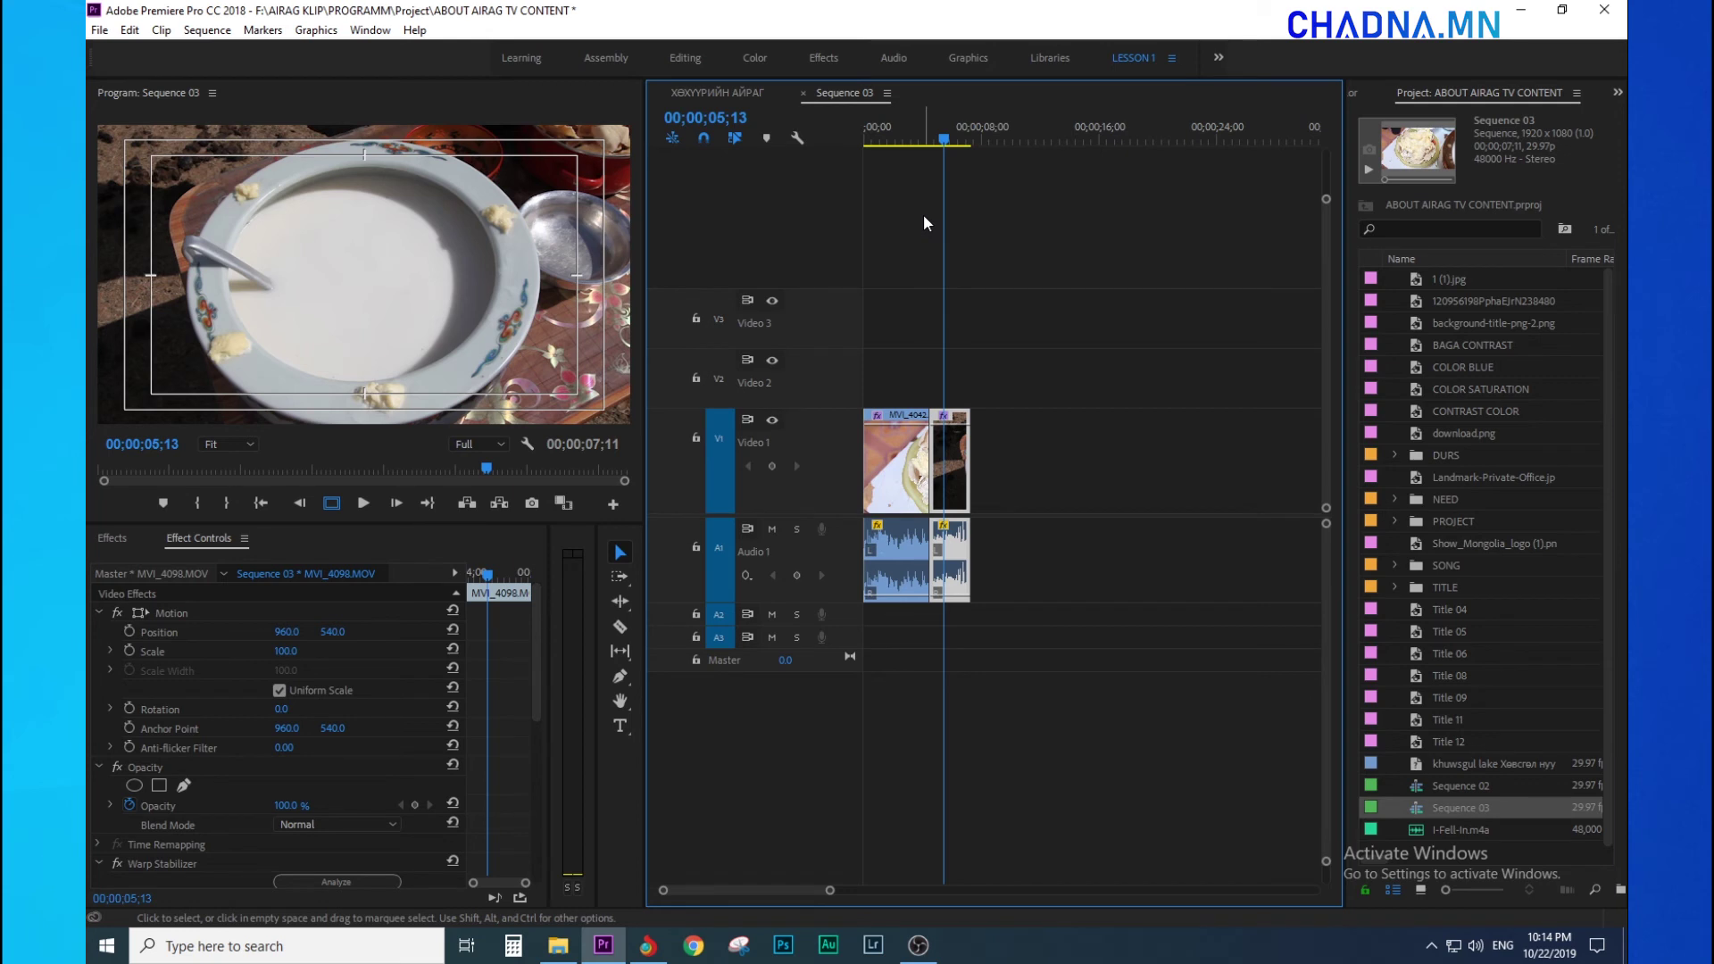
drag(923, 215, 962, 287)
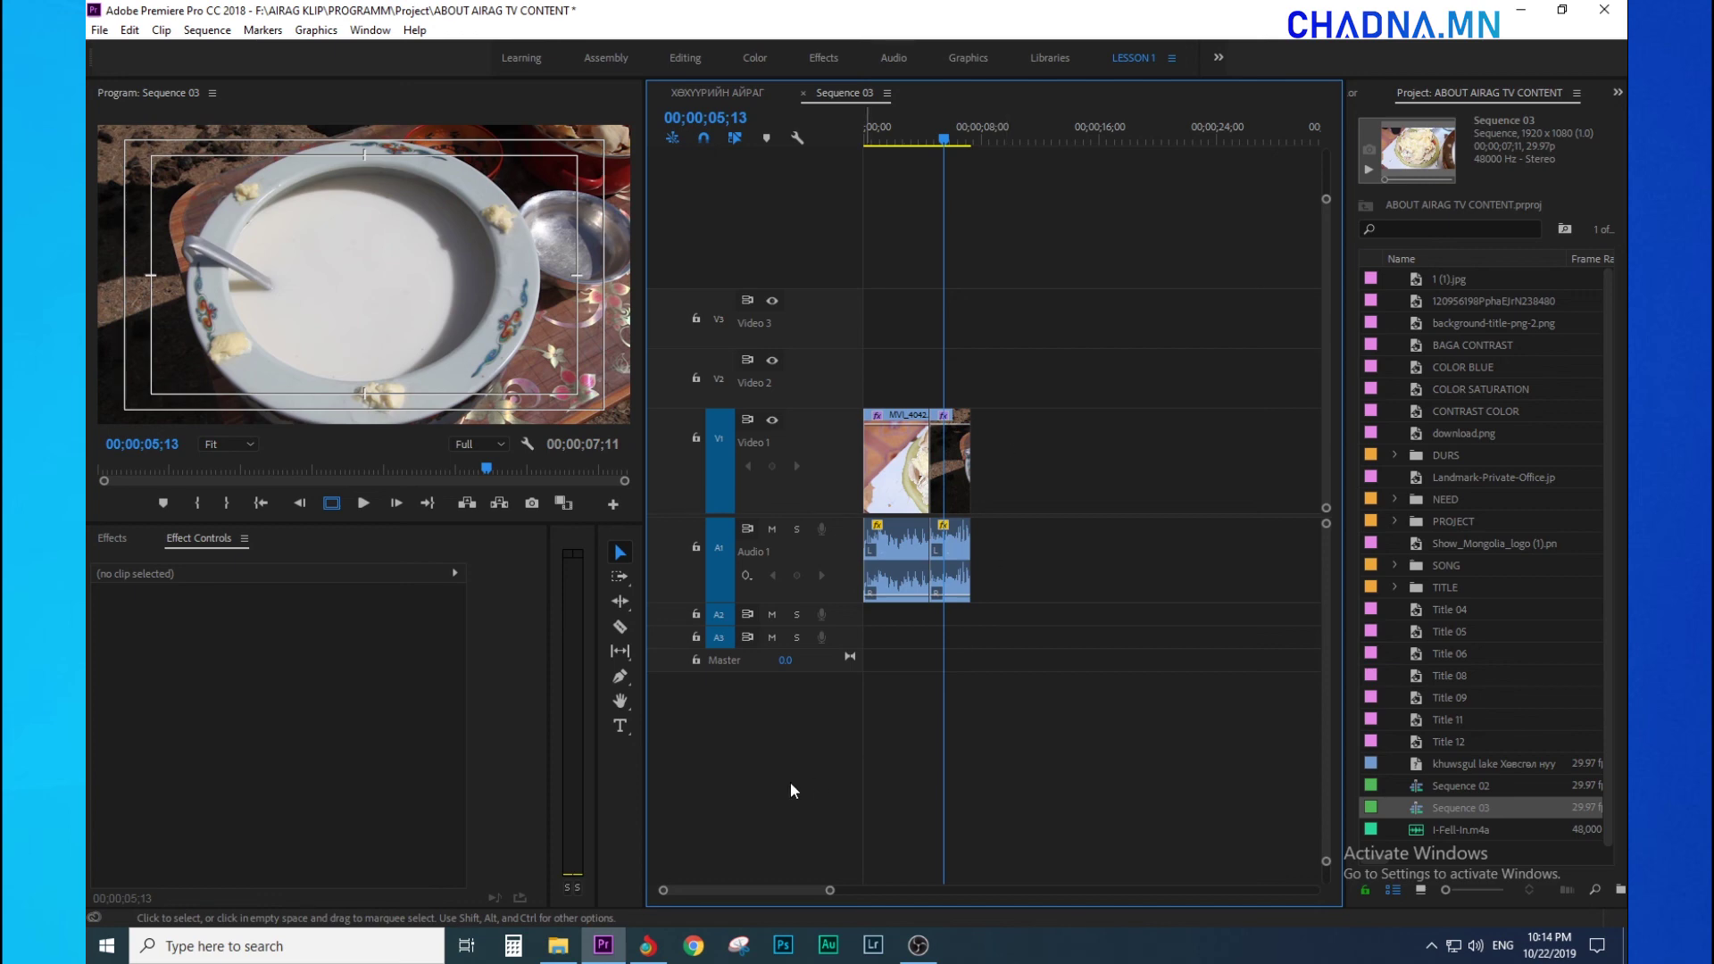
click(641, 951)
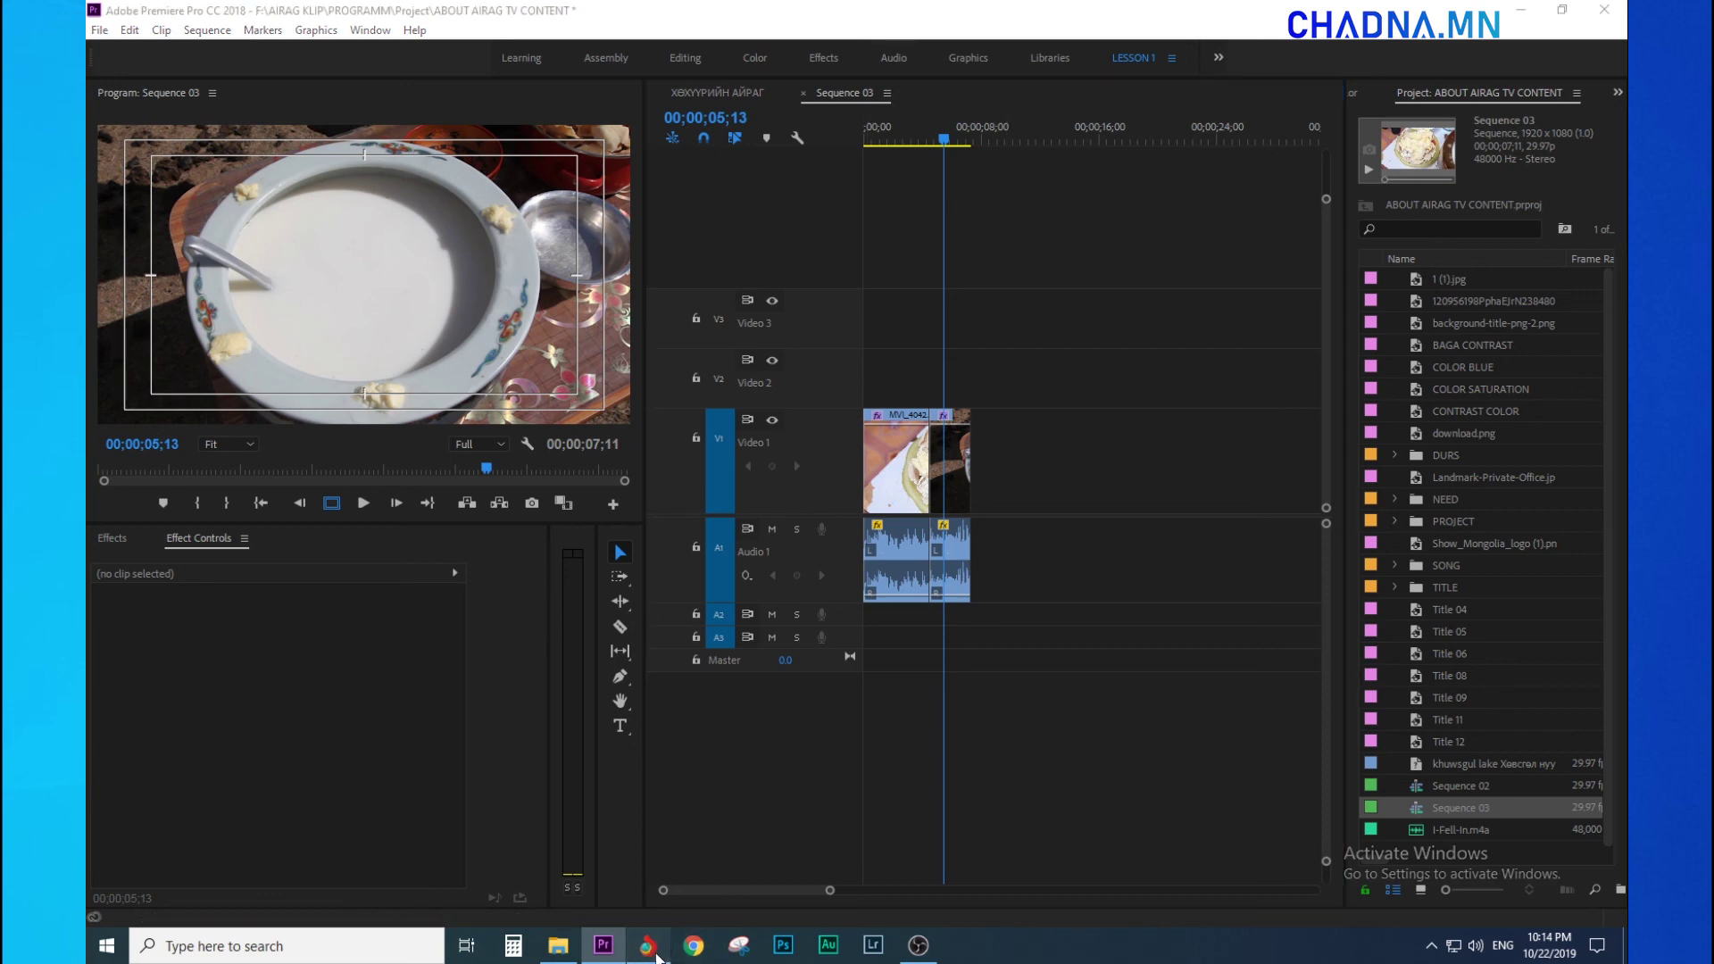